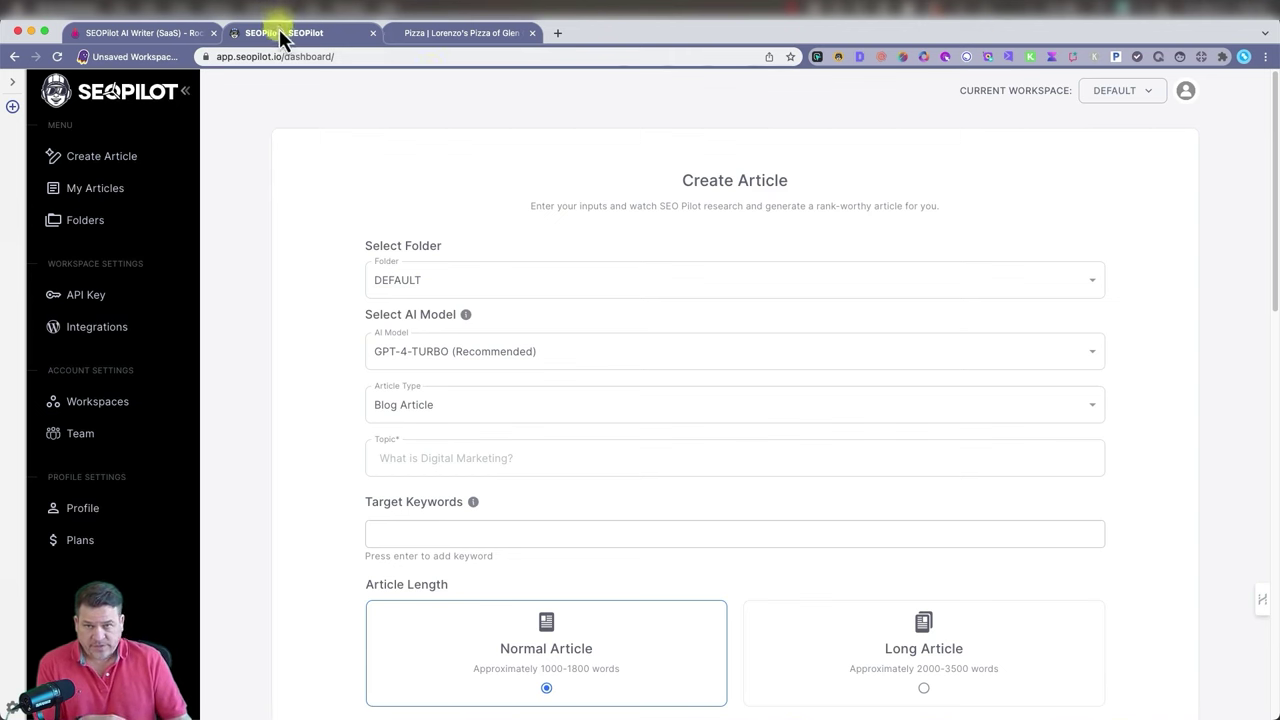
# Review the key features, license tiers and plan terms of the SEOPilot AI Writer deal on RocketHub
pyautogui.click(177, 39)
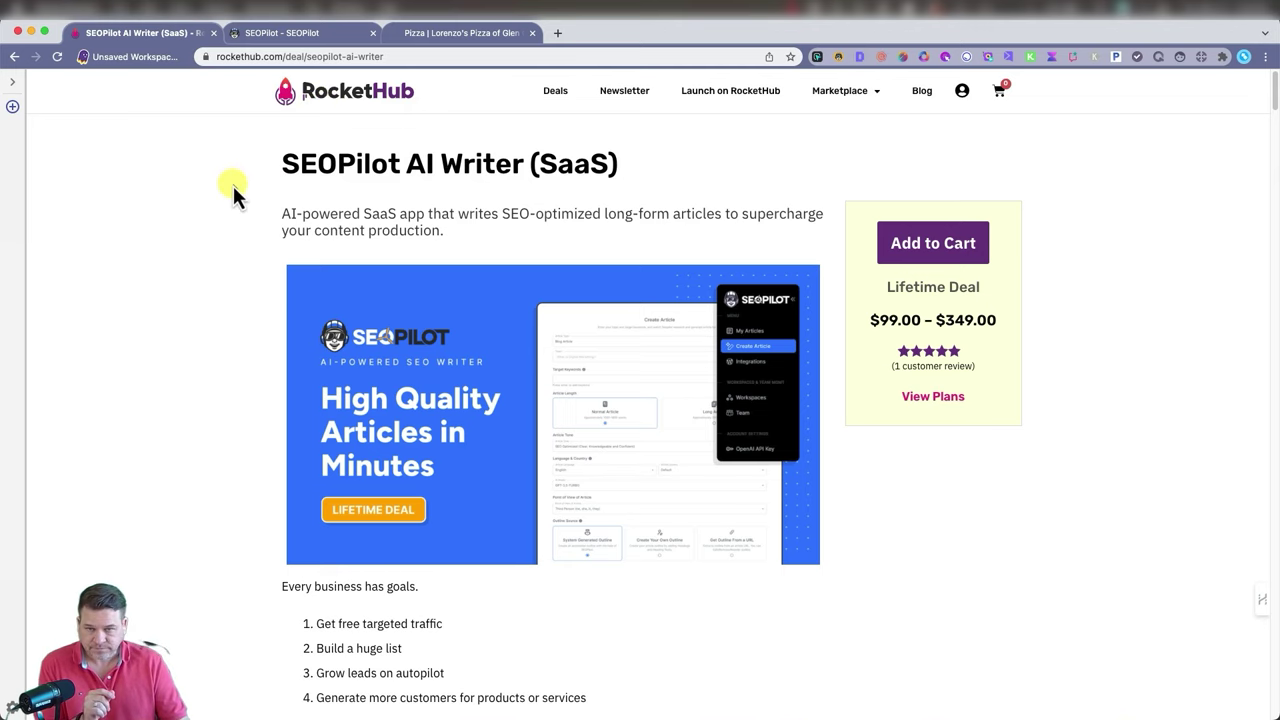
pyautogui.scroll(-10, 491, 337)
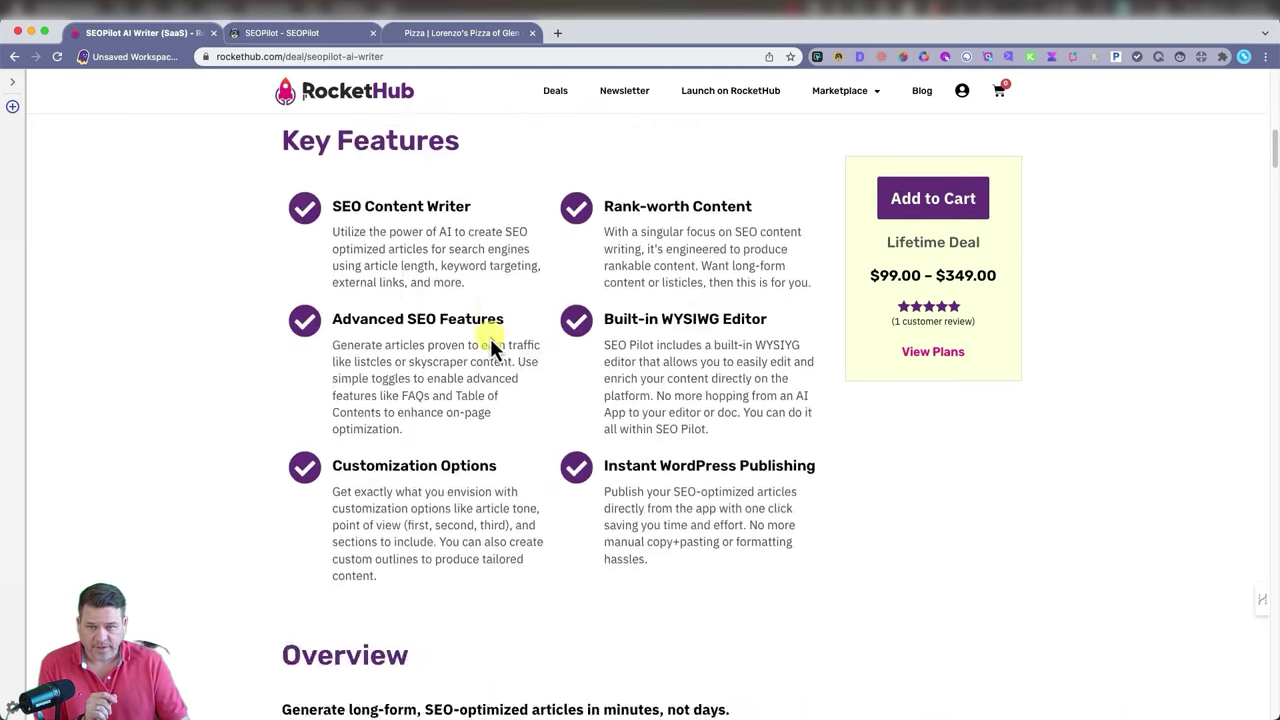
pyautogui.scroll(-15, 491, 345)
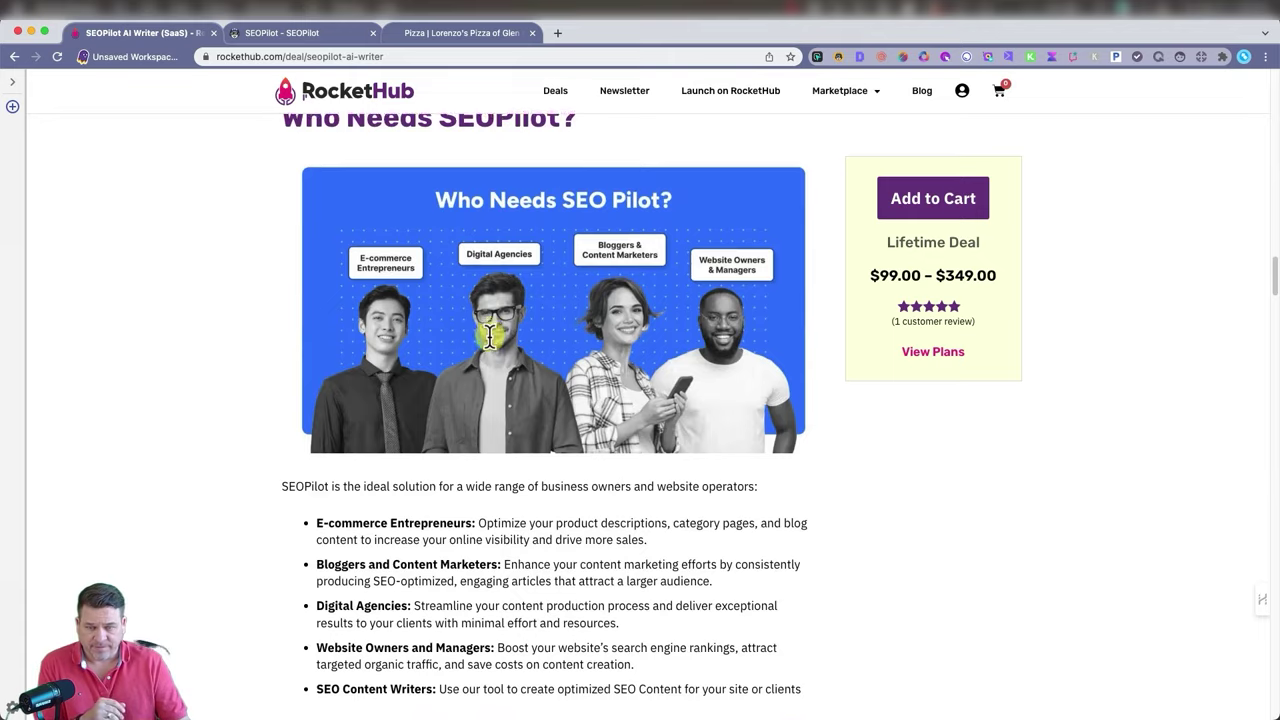
pyautogui.scroll(-15, 491, 337)
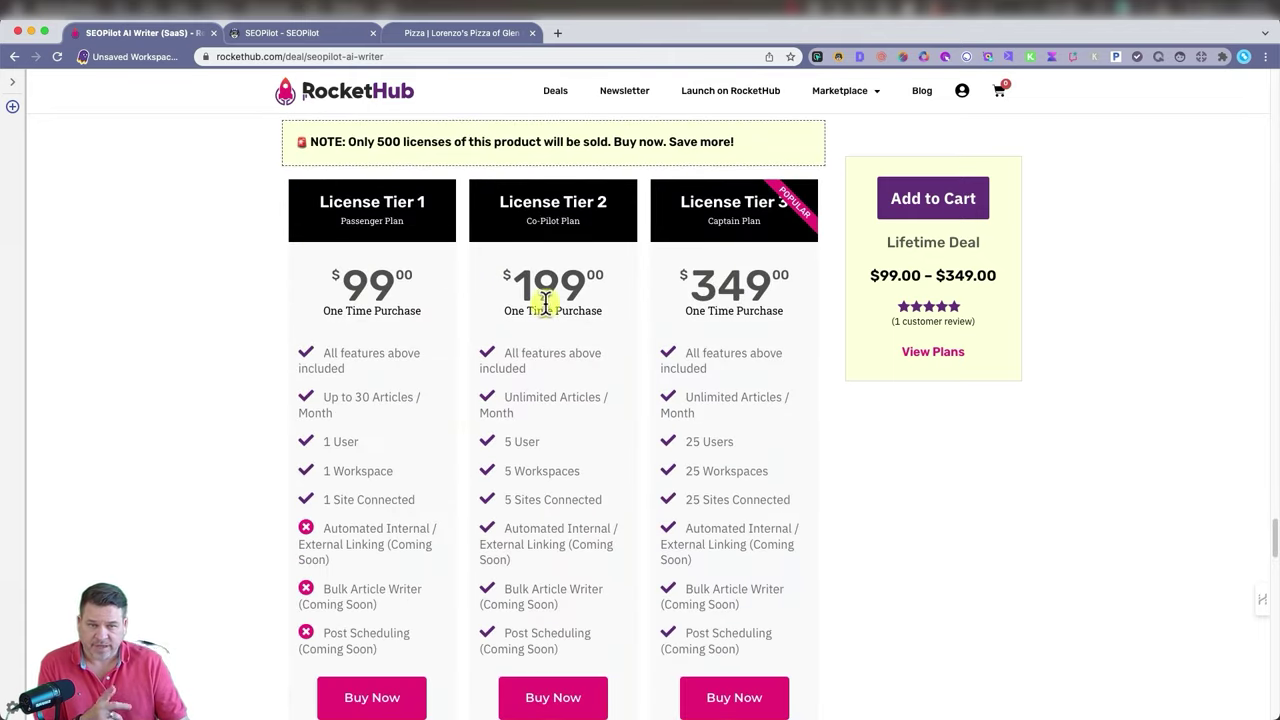
pyautogui.scroll(-3, 770, 297)
pyautogui.scroll(3, 768, 296)
pyautogui.scroll(-1, 766, 297)
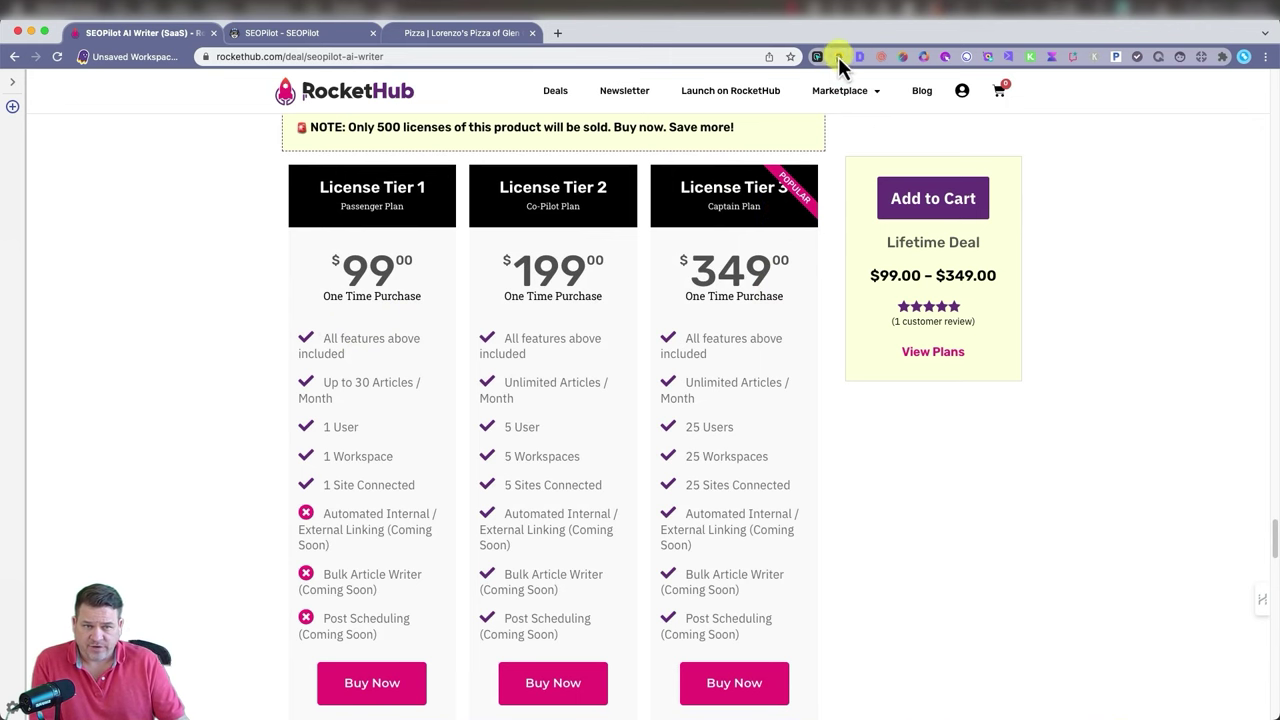
pyautogui.scroll(10, 651, 371)
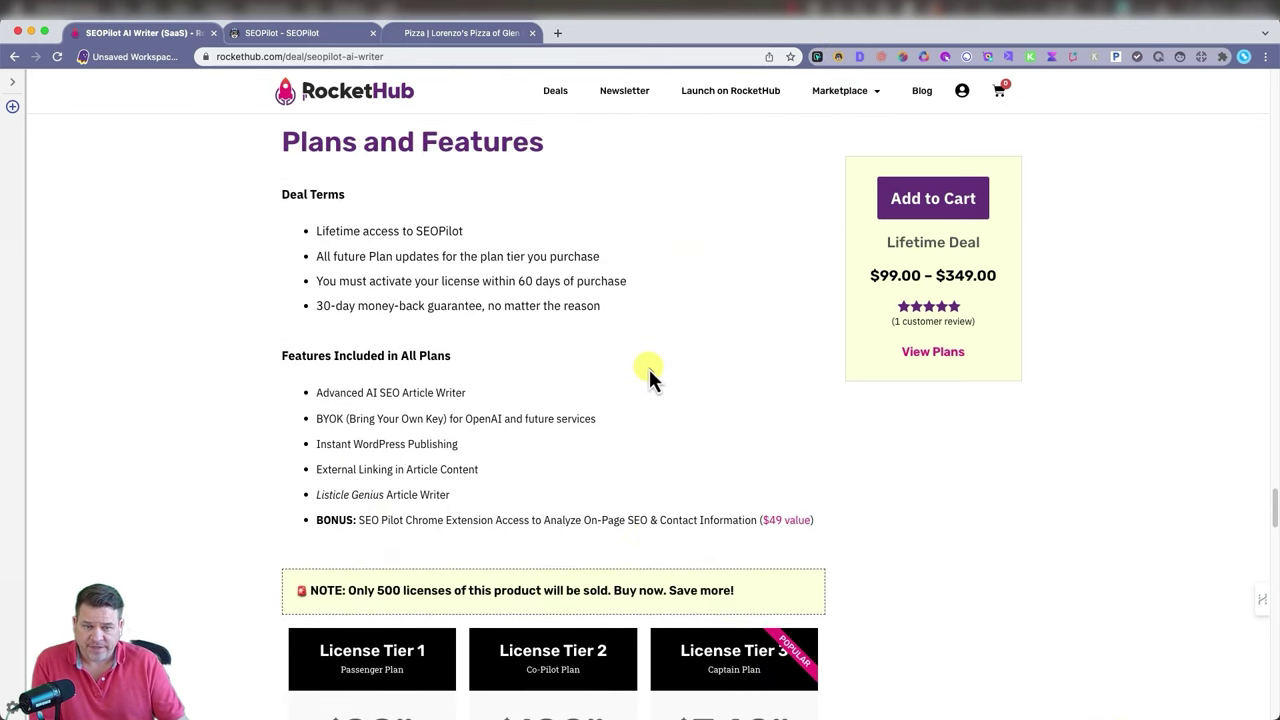
# Open the bonus SEOPilot Chrome Extension's deal page from the plan features, look it over and close it
pyautogui.click(782, 521)
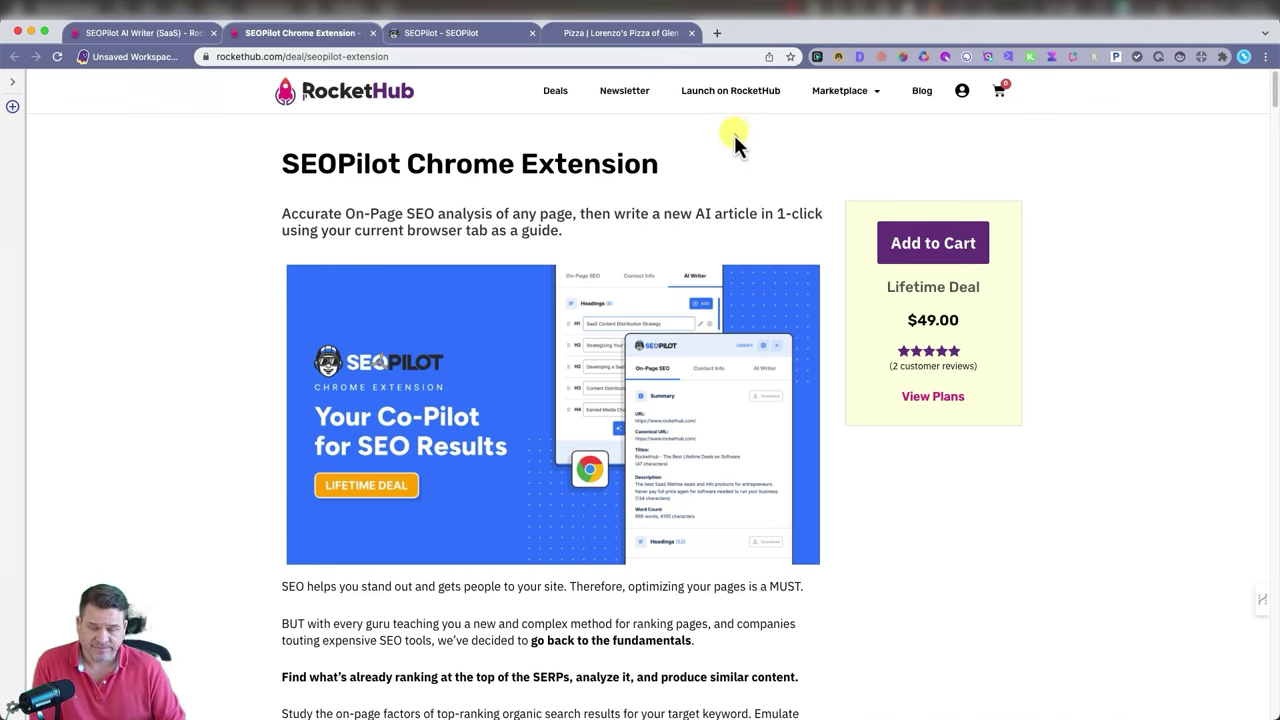
pyautogui.scroll(-3, 688, 418)
pyautogui.scroll(3, 686, 418)
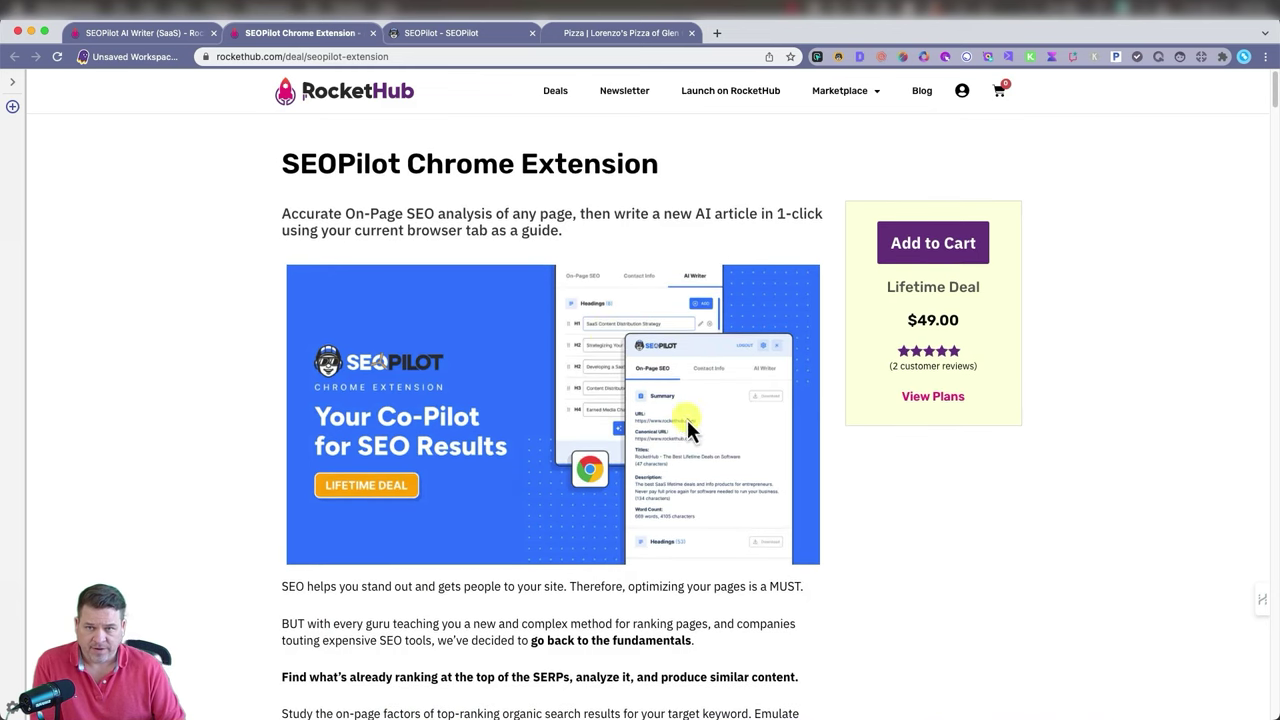
pyautogui.click(372, 33)
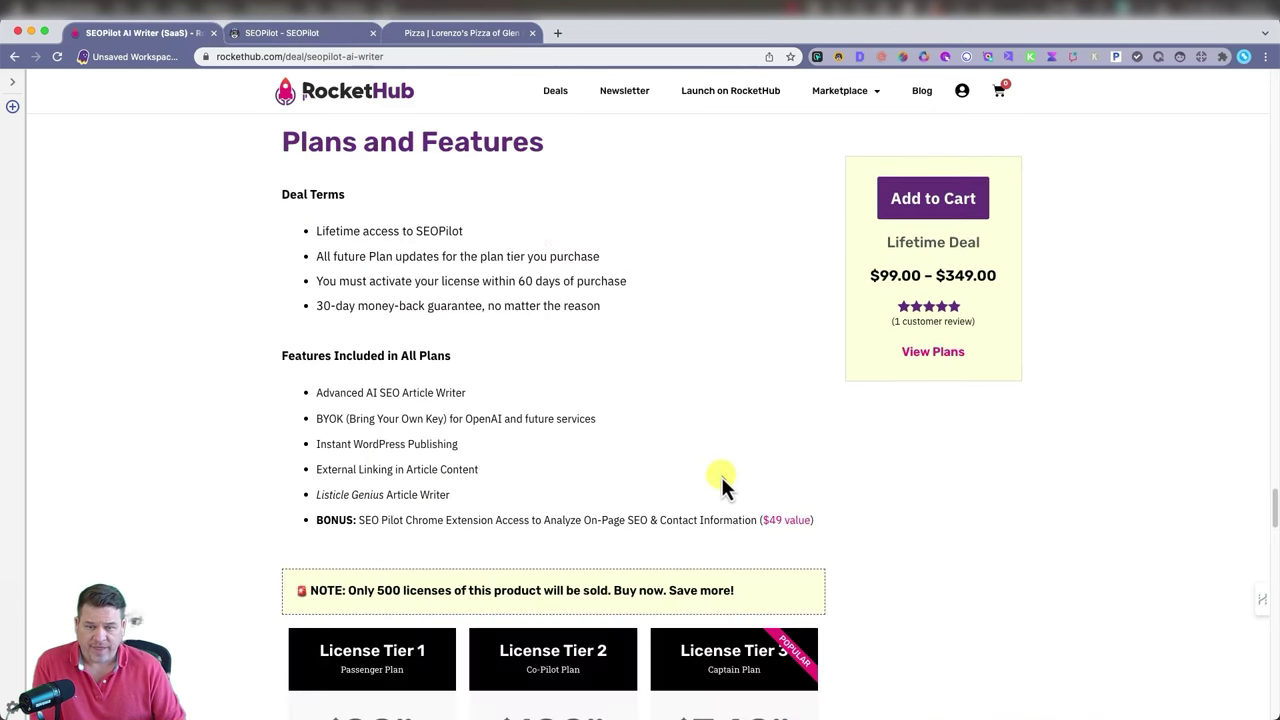
# Compare what License Tiers 1, 2 and 3 include in the SEOPilot AI Writer deal
pyautogui.scroll(-3, 720, 478)
pyautogui.scroll(-3, 901, 519)
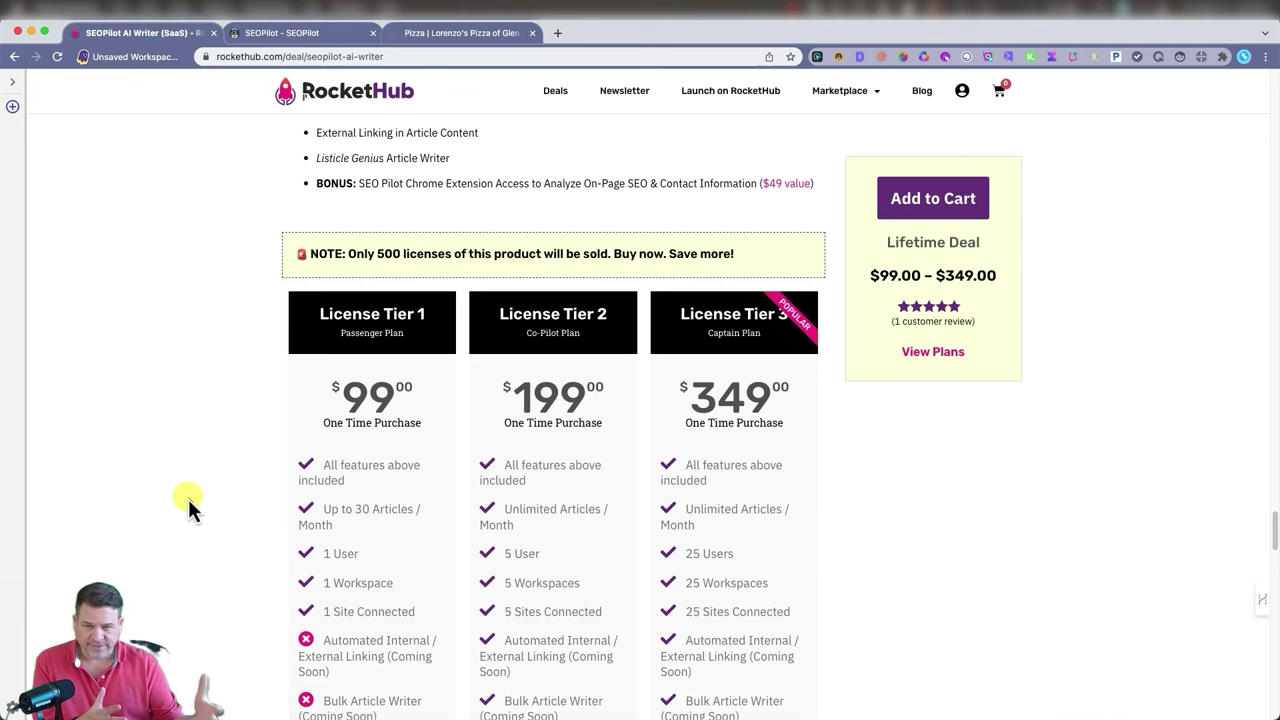
pyautogui.scroll(-3, 190, 500)
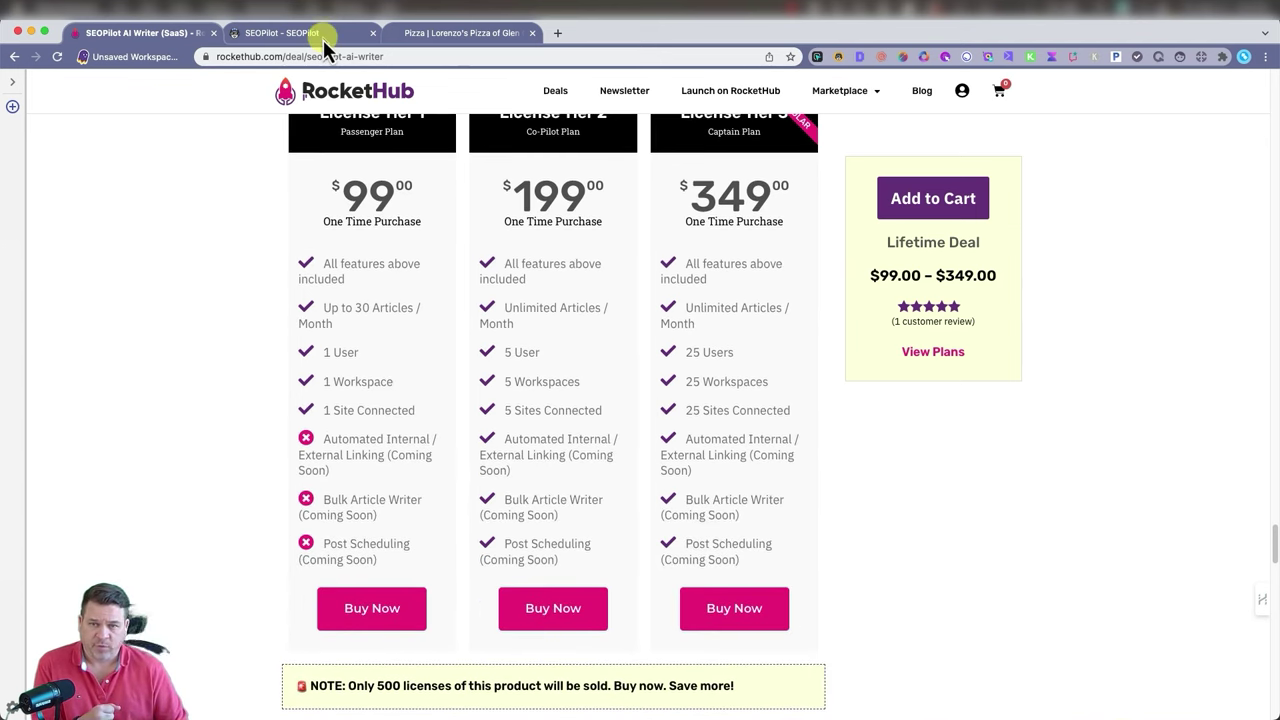
# Switch to SEOPilot's Create Article form and look through the article length choices and tone options
pyautogui.click(276, 35)
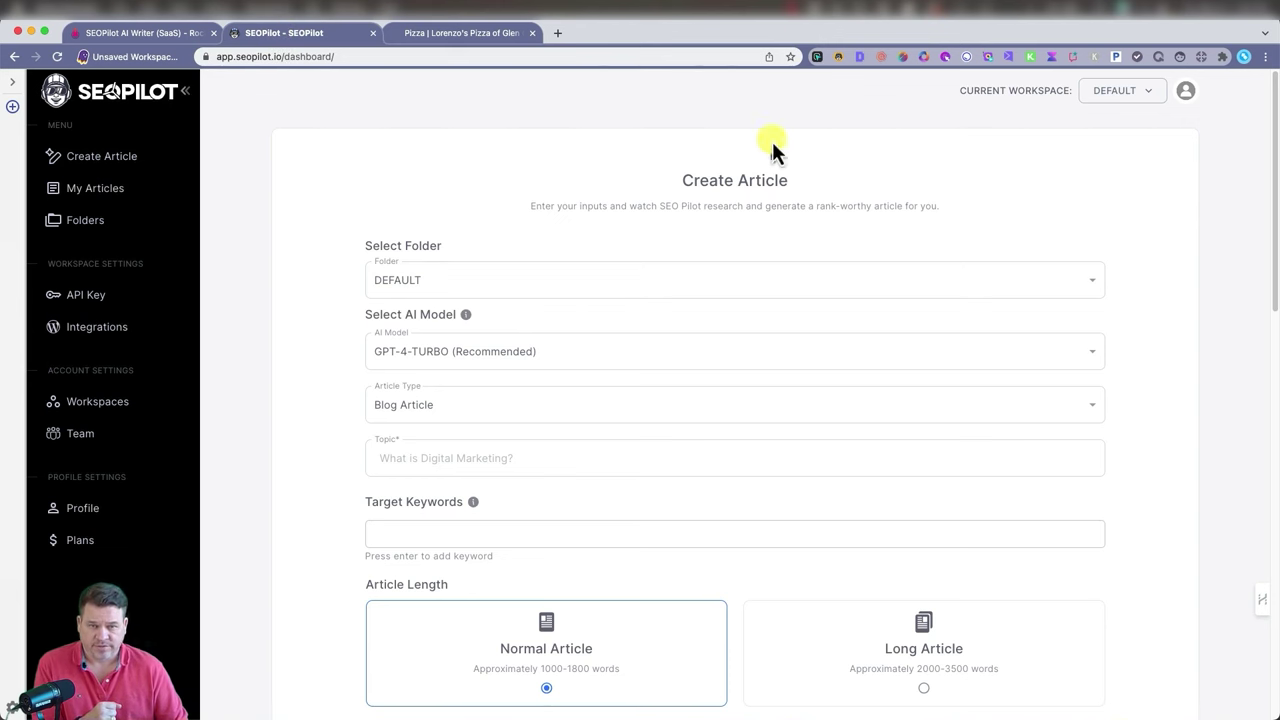
pyautogui.scroll(-5, 690, 335)
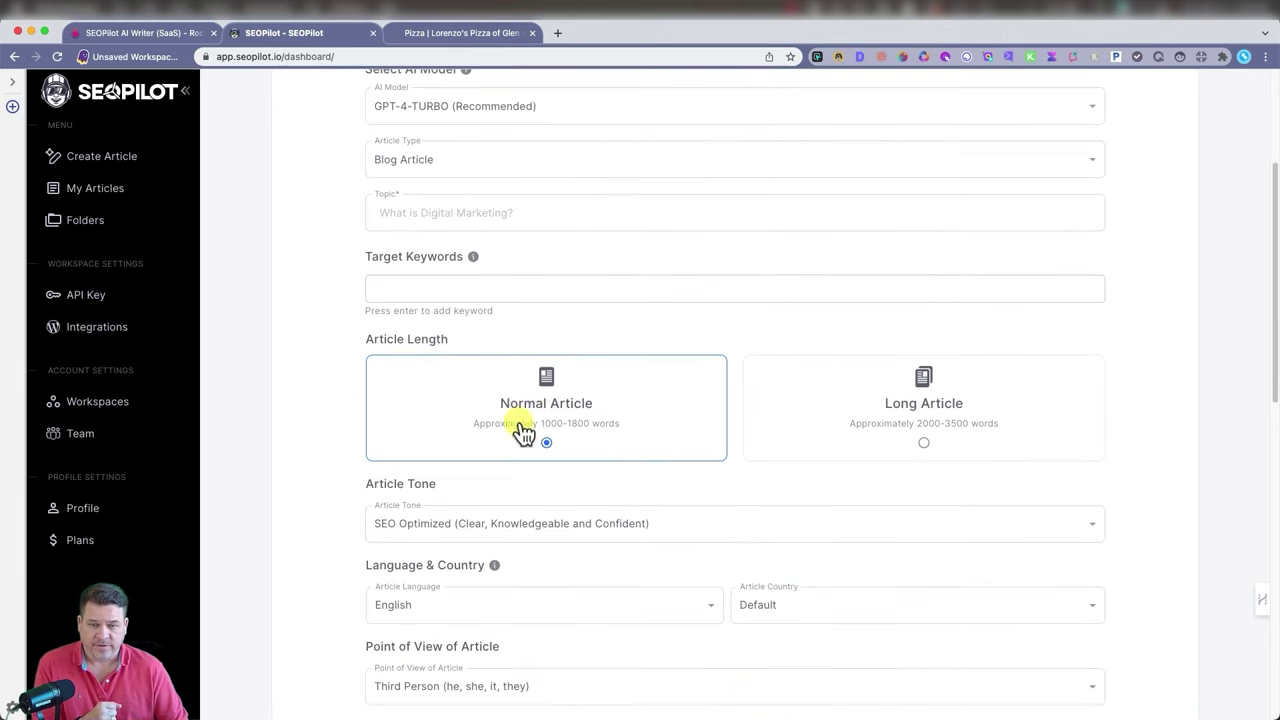
pyautogui.scroll(-2, 920, 445)
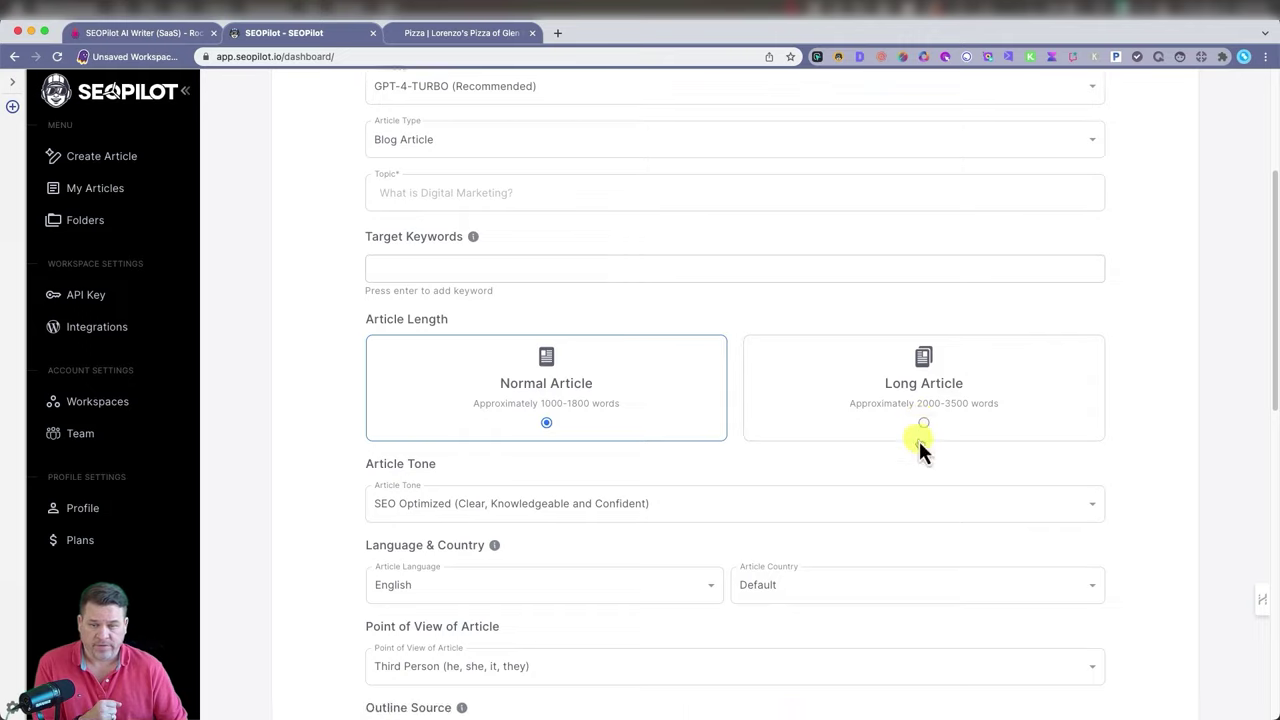
pyautogui.click(669, 430)
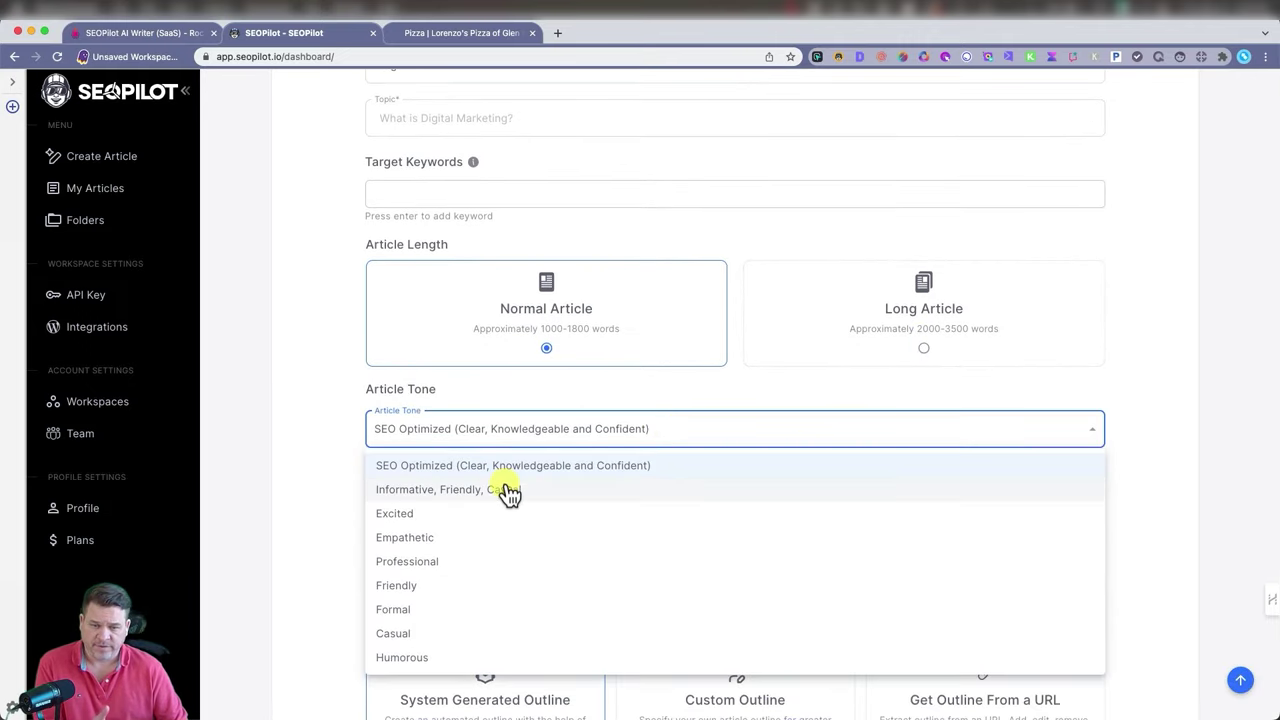
pyautogui.click(310, 496)
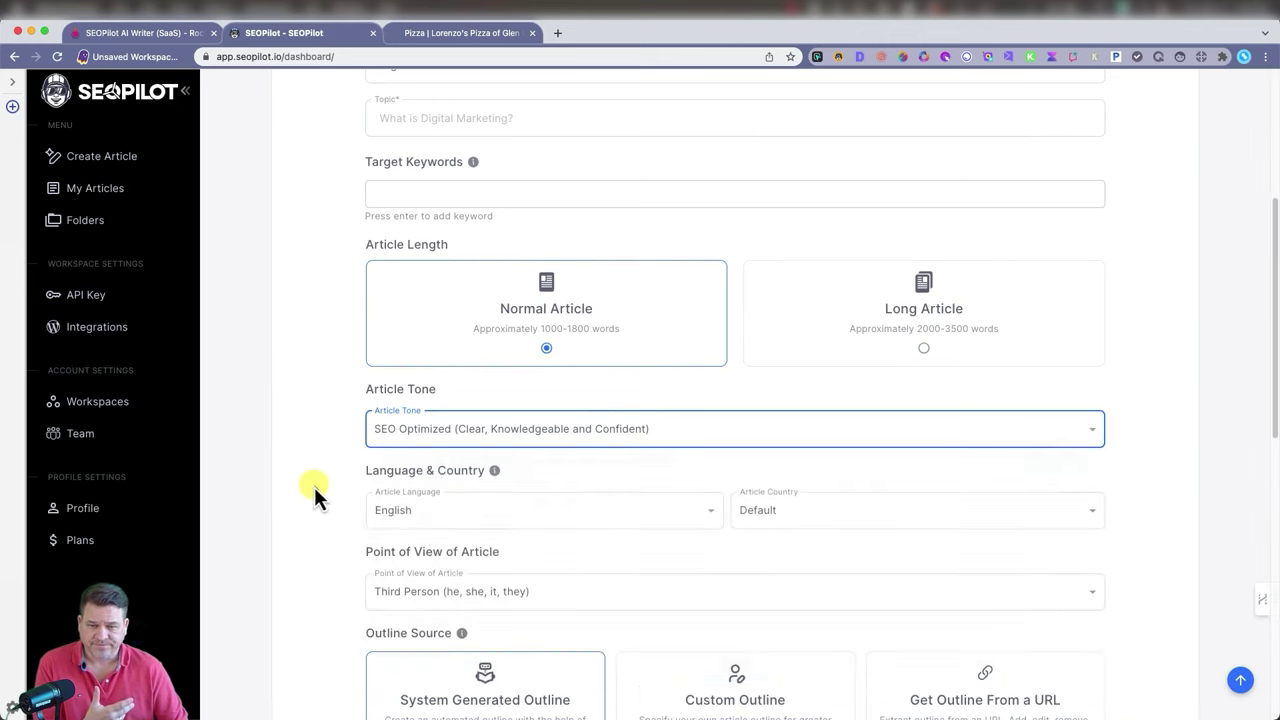
# Check the article's point of view options without changing the selection
pyautogui.scroll(-2, 315, 484)
pyautogui.scroll(-3, 586, 451)
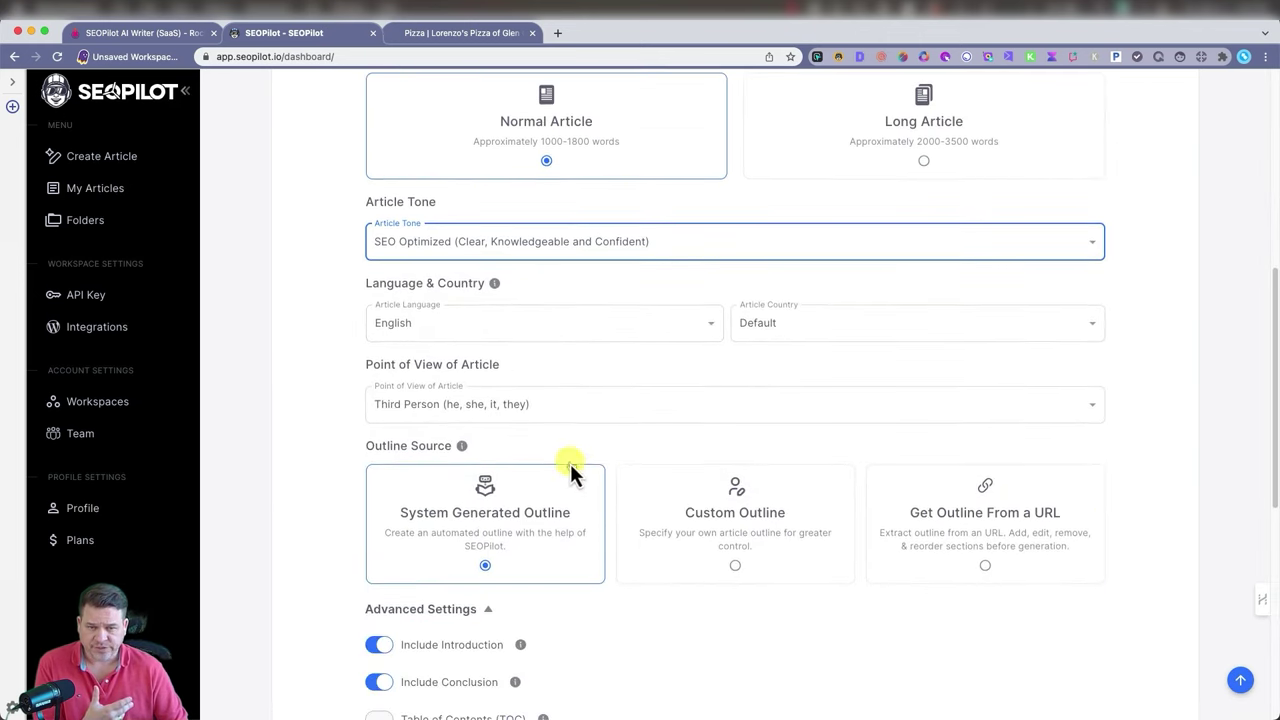
pyautogui.click(679, 408)
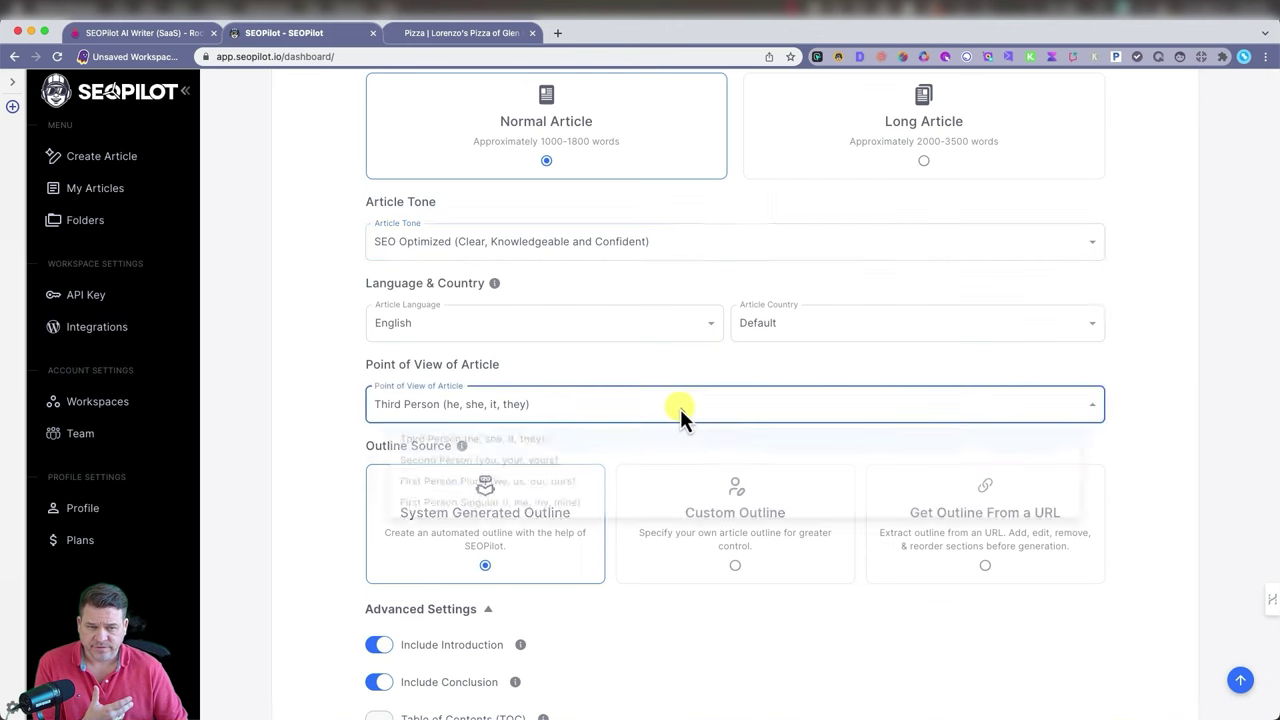
pyautogui.click(349, 340)
pyautogui.scroll(-3, 312, 385)
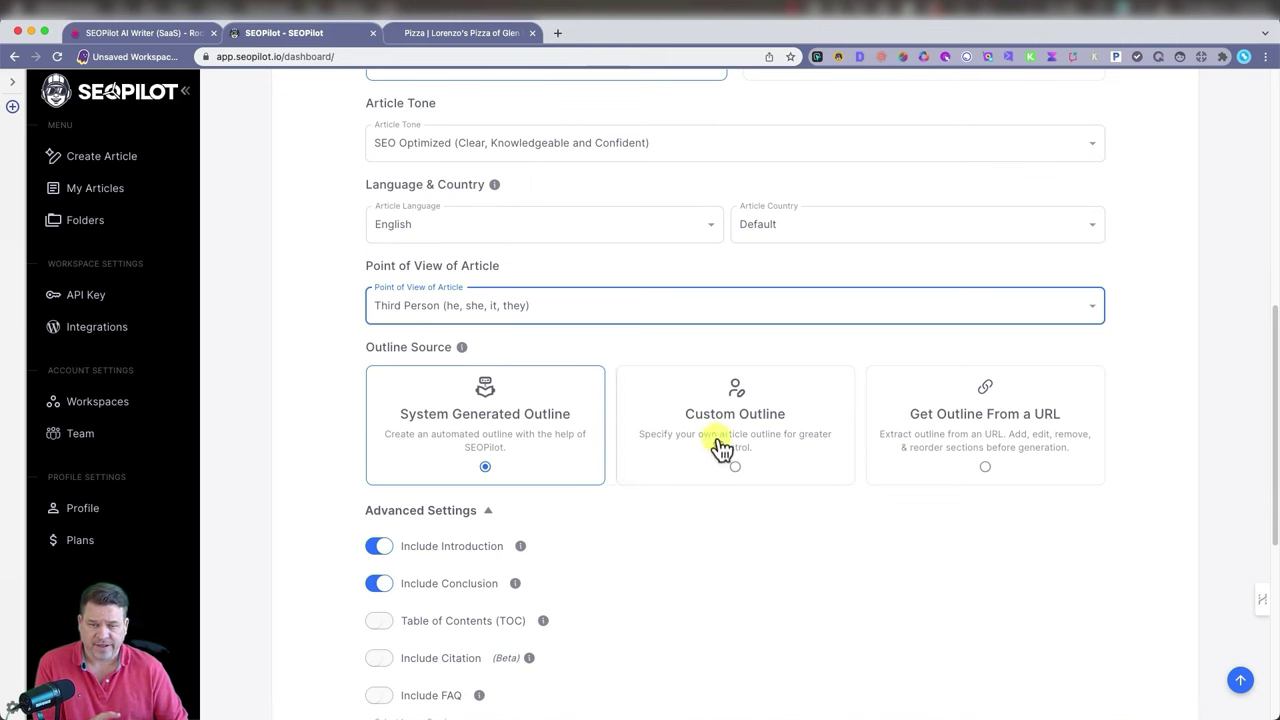
# Try Custom Outline with a blank H2 heading, and set the outline source to Get Outline From a URL
pyautogui.click(757, 436)
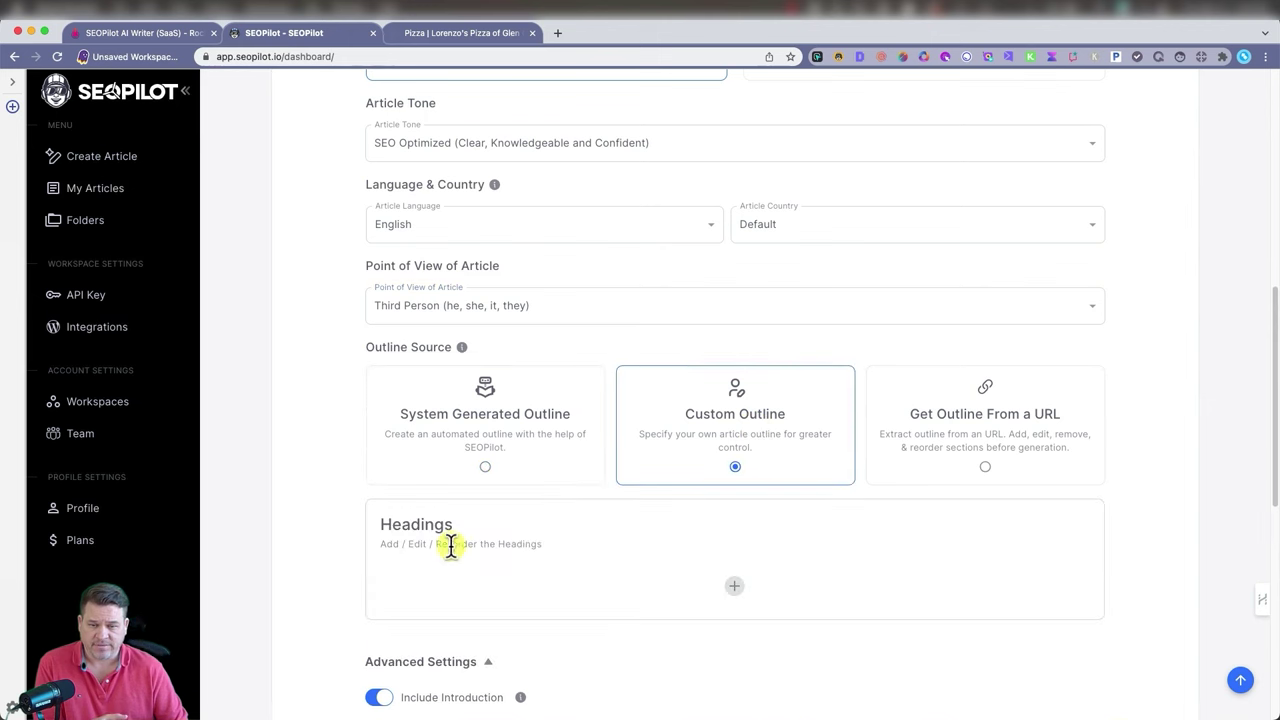
pyautogui.click(744, 590)
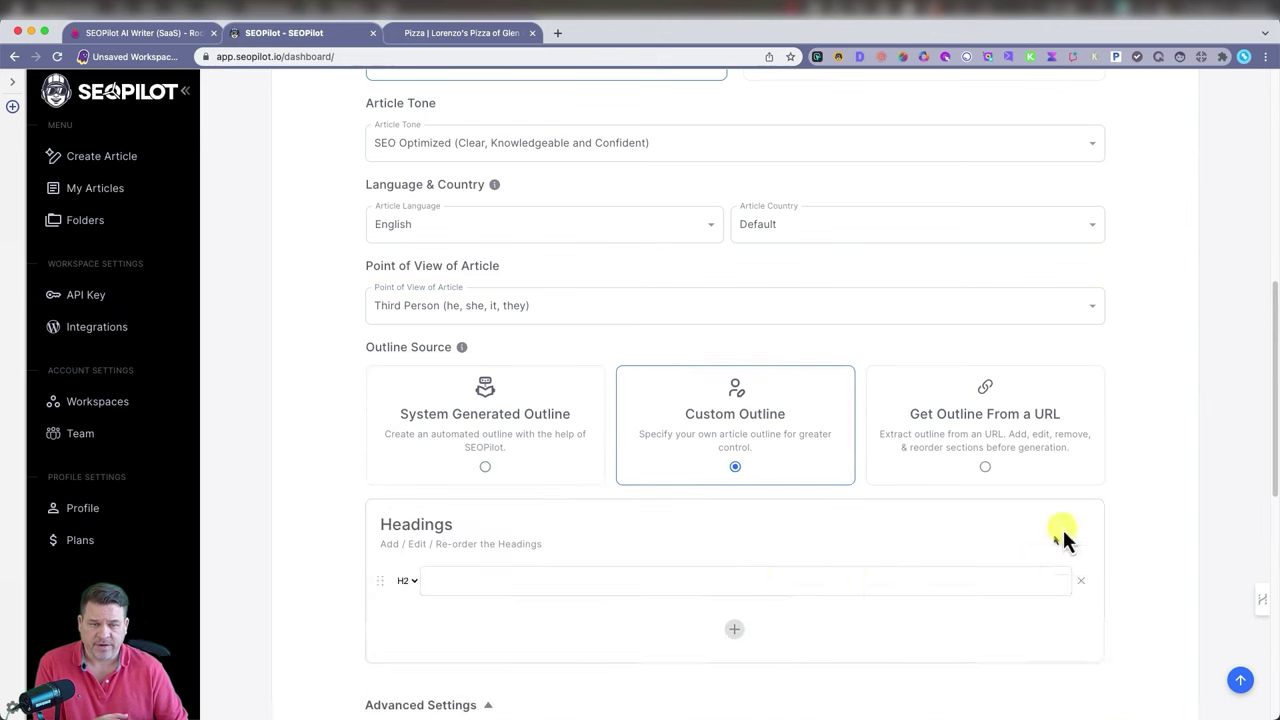
pyautogui.click(972, 458)
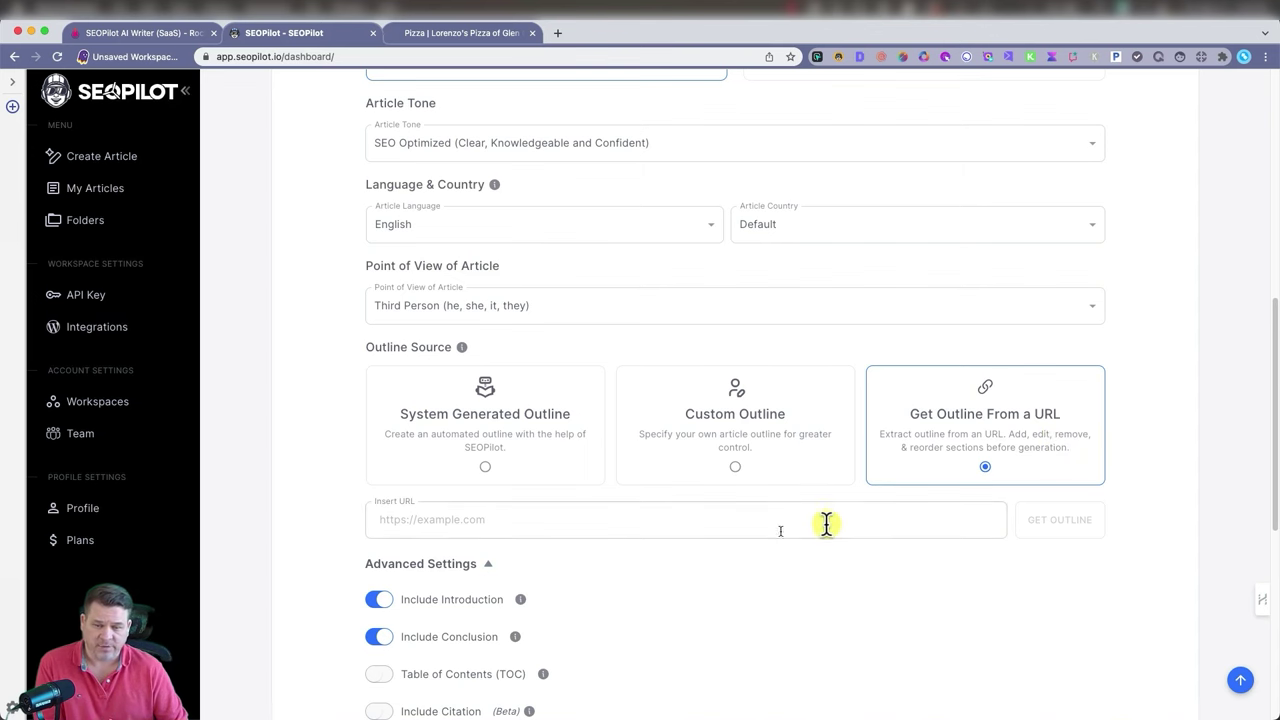
# Look over the advanced settings, image service, extra section prompt and link fields of the article form
pyautogui.scroll(-3, 841, 519)
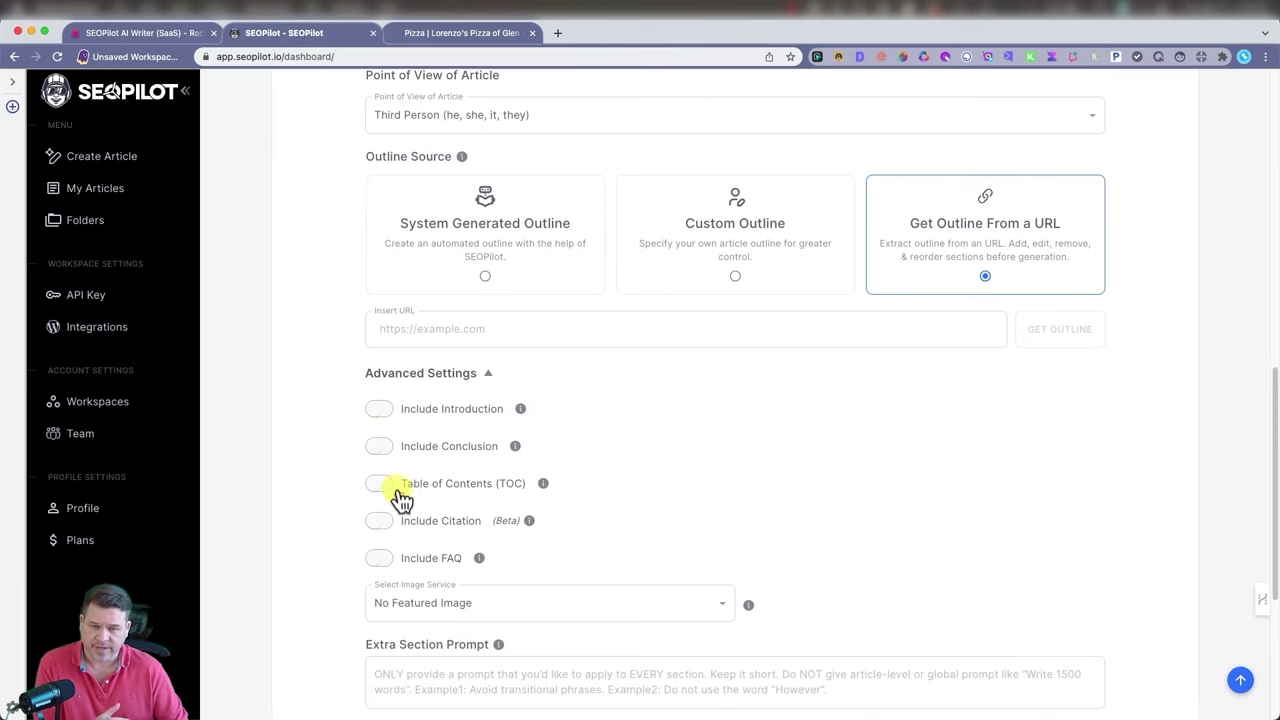
pyautogui.scroll(-5, 443, 409)
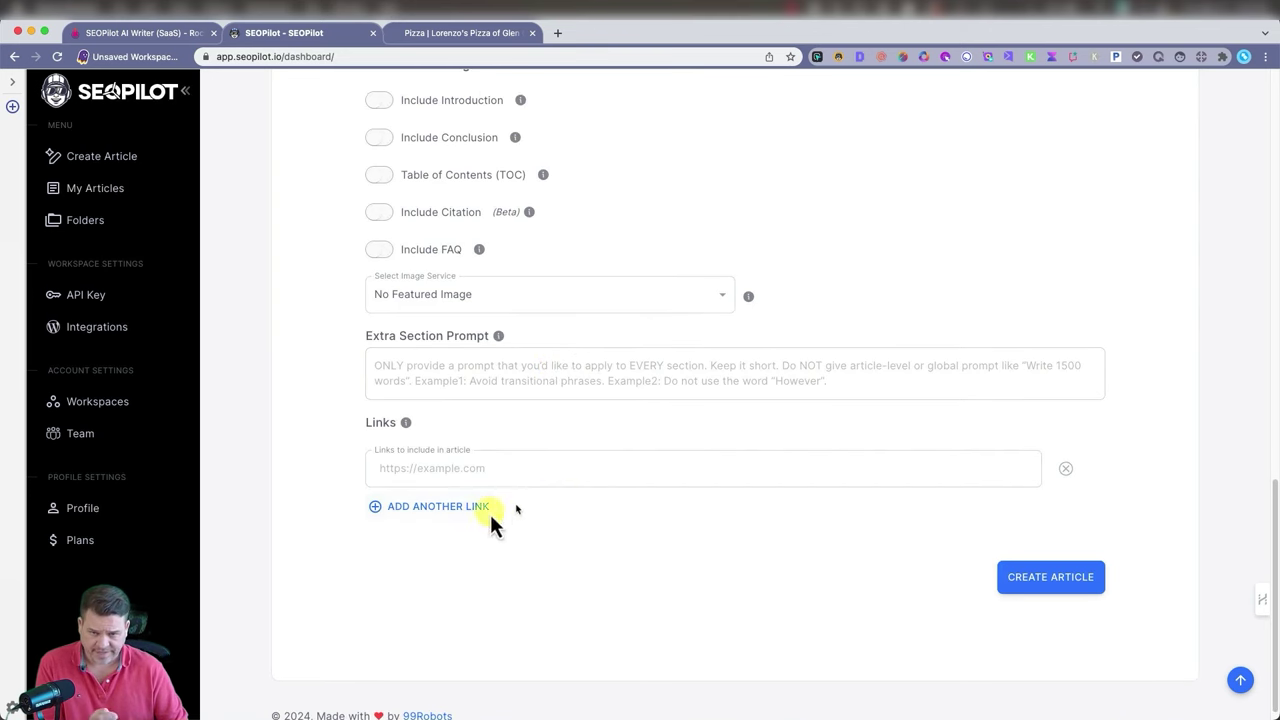
pyautogui.scroll(6, 663, 554)
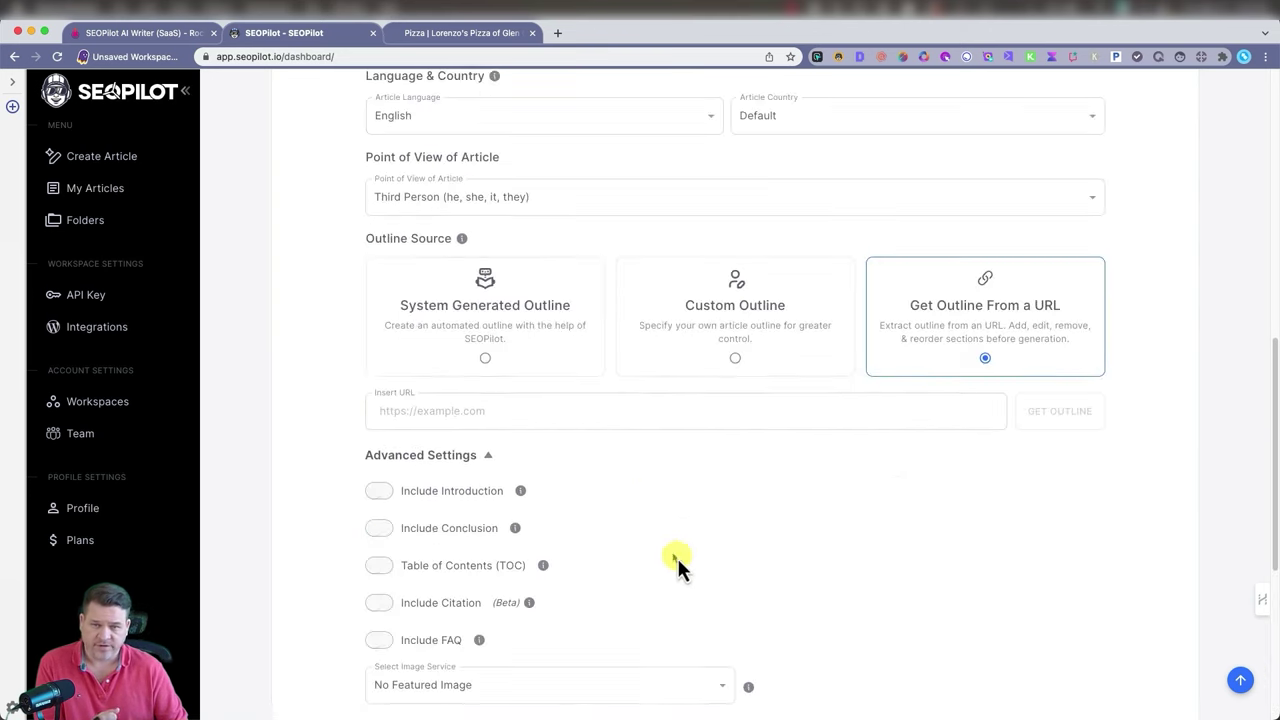
pyautogui.scroll(6, 843, 534)
pyautogui.scroll(10, 385, 488)
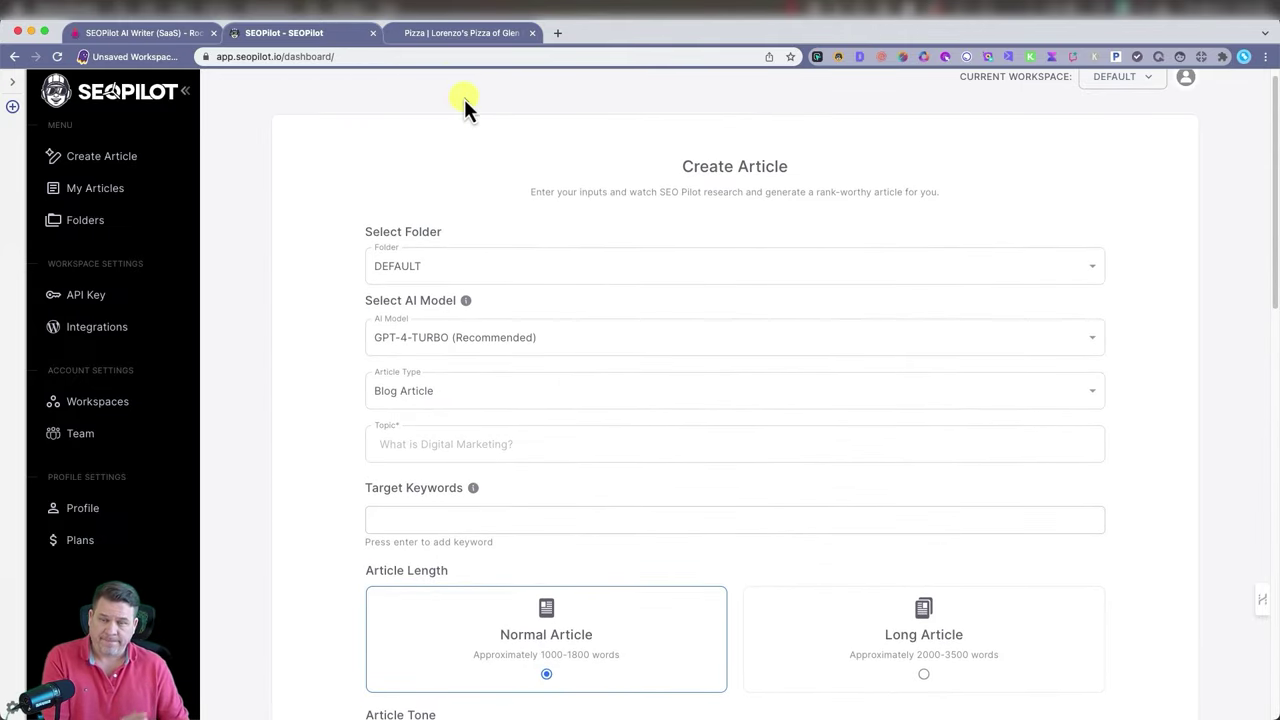
# Switch to the Lorenzo's Pizza website and open the SEO Pilot extension to review its on-page SEO summary
pyautogui.click(471, 36)
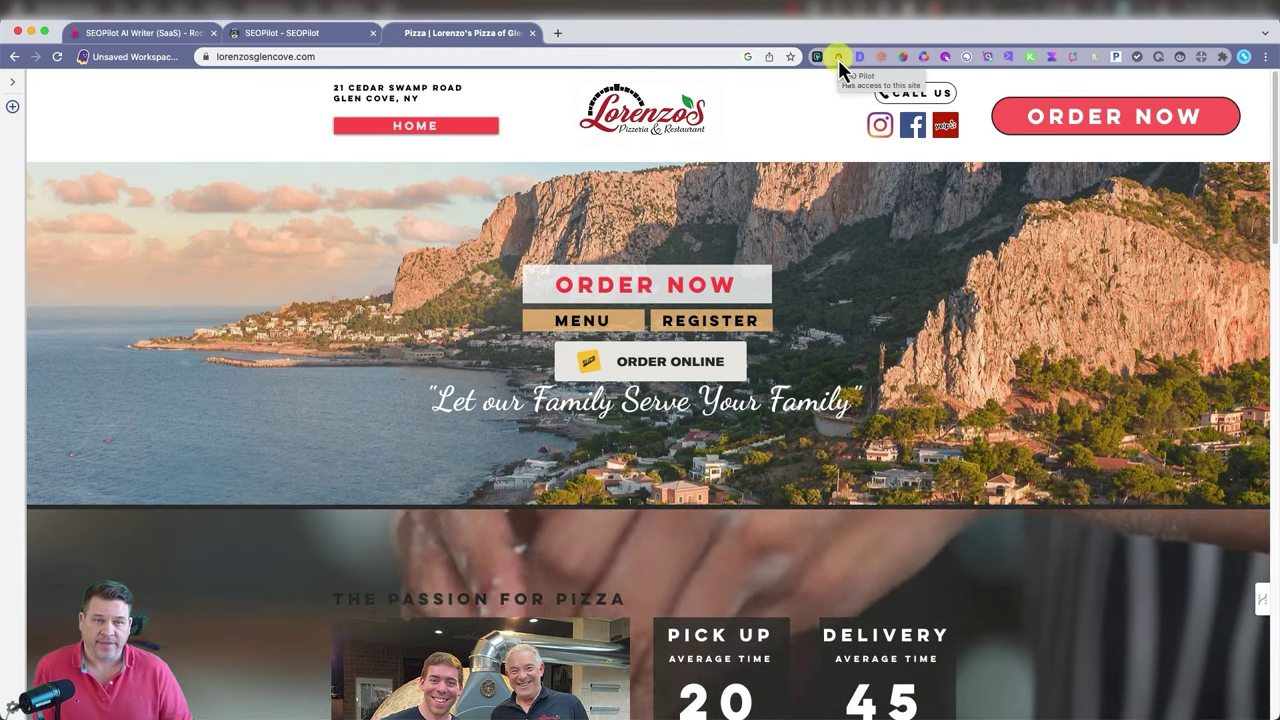
pyautogui.click(838, 59)
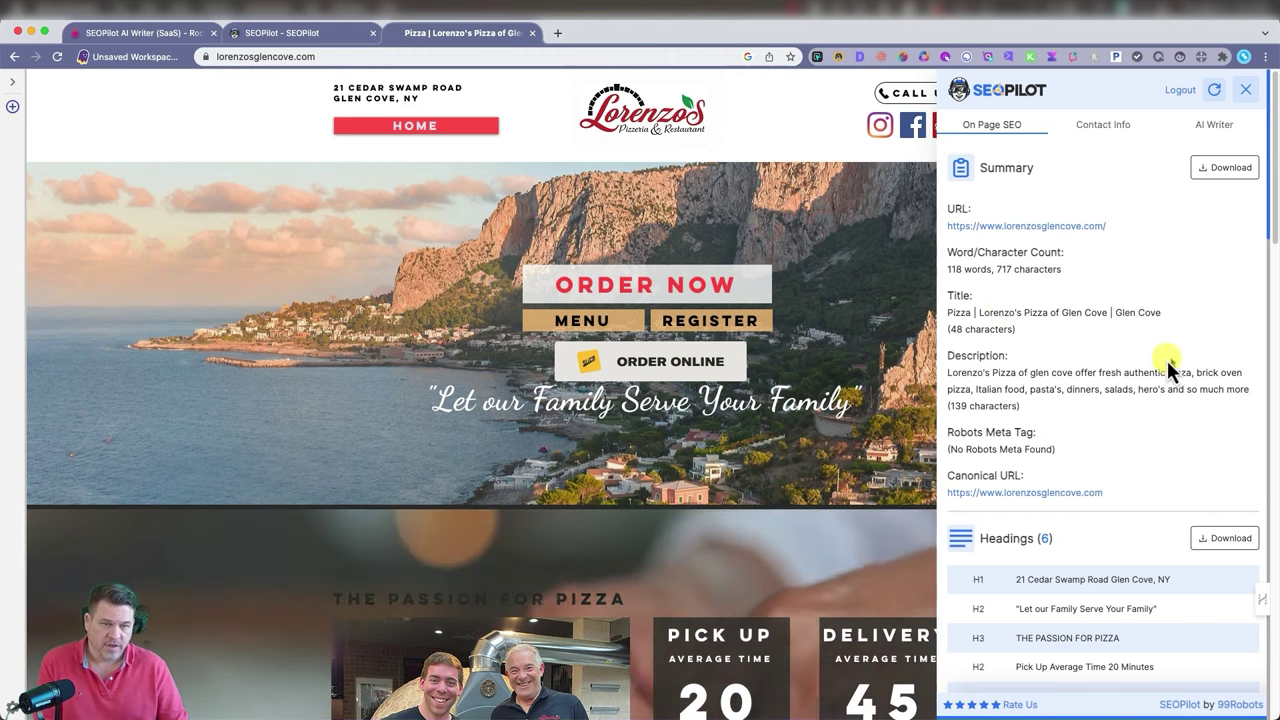
pyautogui.scroll(-3, 966, 425)
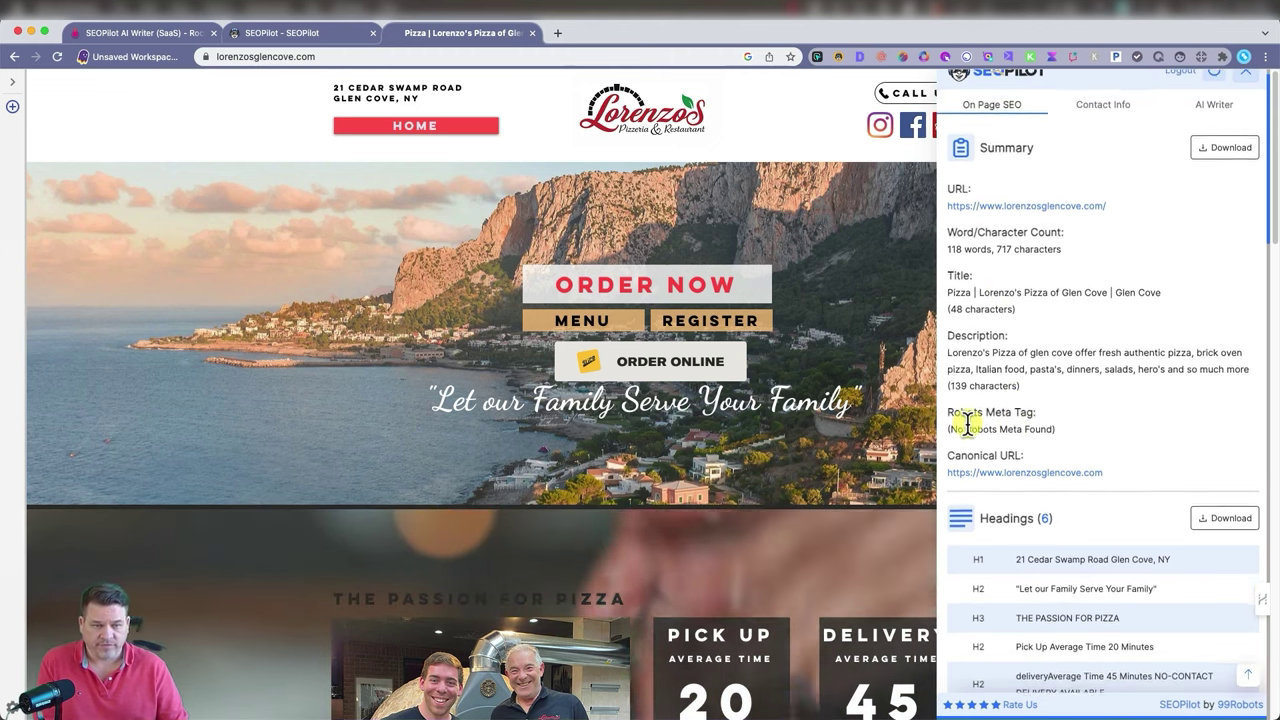
pyautogui.scroll(-2, 1173, 414)
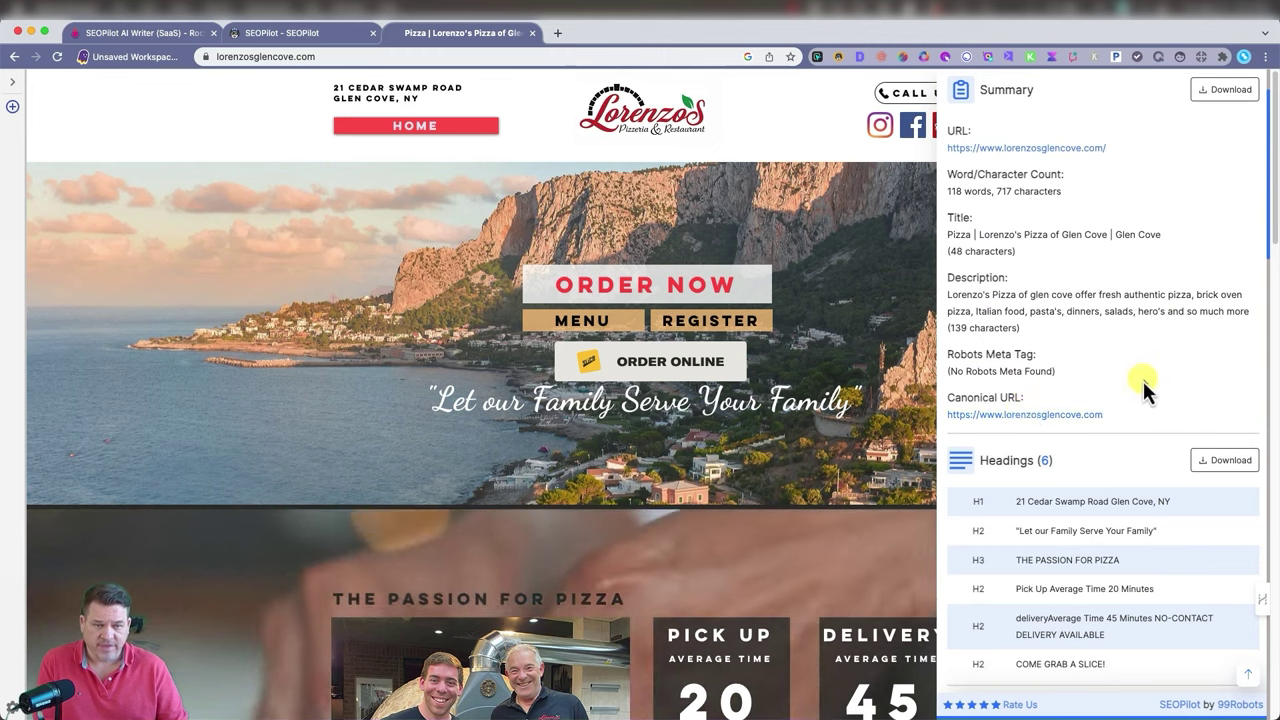
# Examine the headings list and hierarchy in the SEO report, comparing them with the pizzeria homepage's content
pyautogui.scroll(-2, 1142, 384)
pyautogui.scroll(-4, 1142, 384)
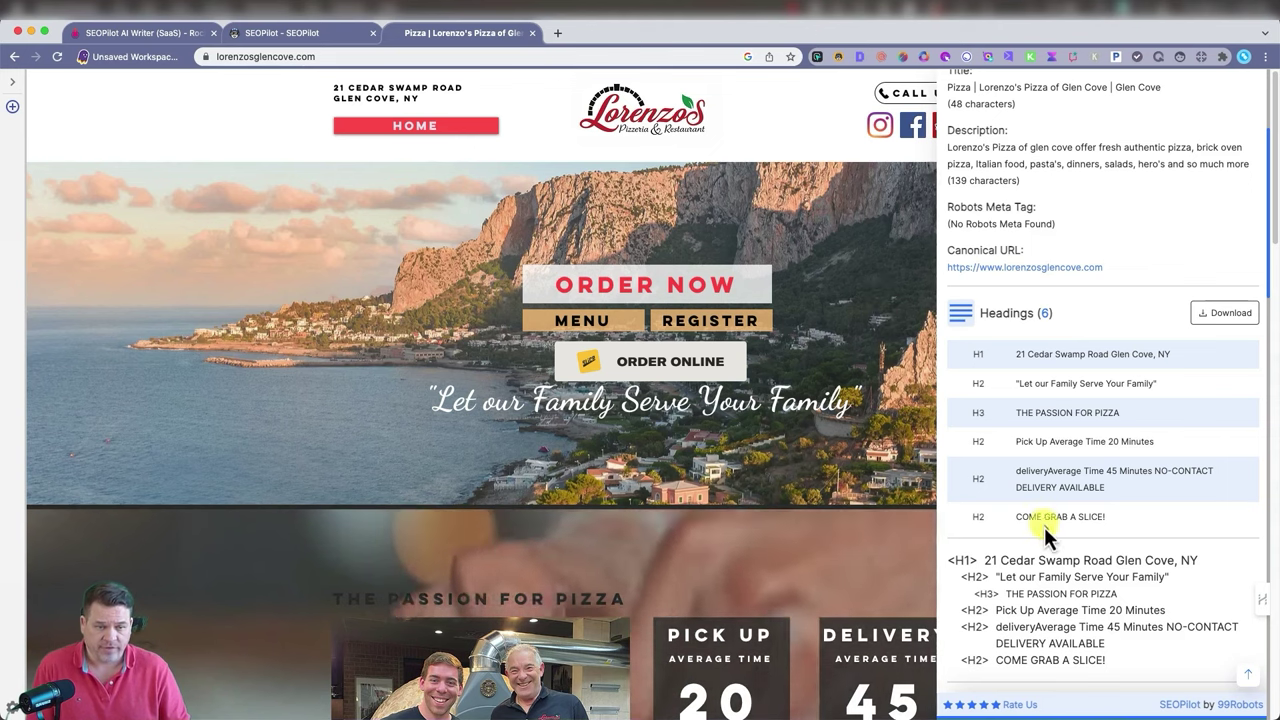
pyautogui.scroll(-1, 1044, 527)
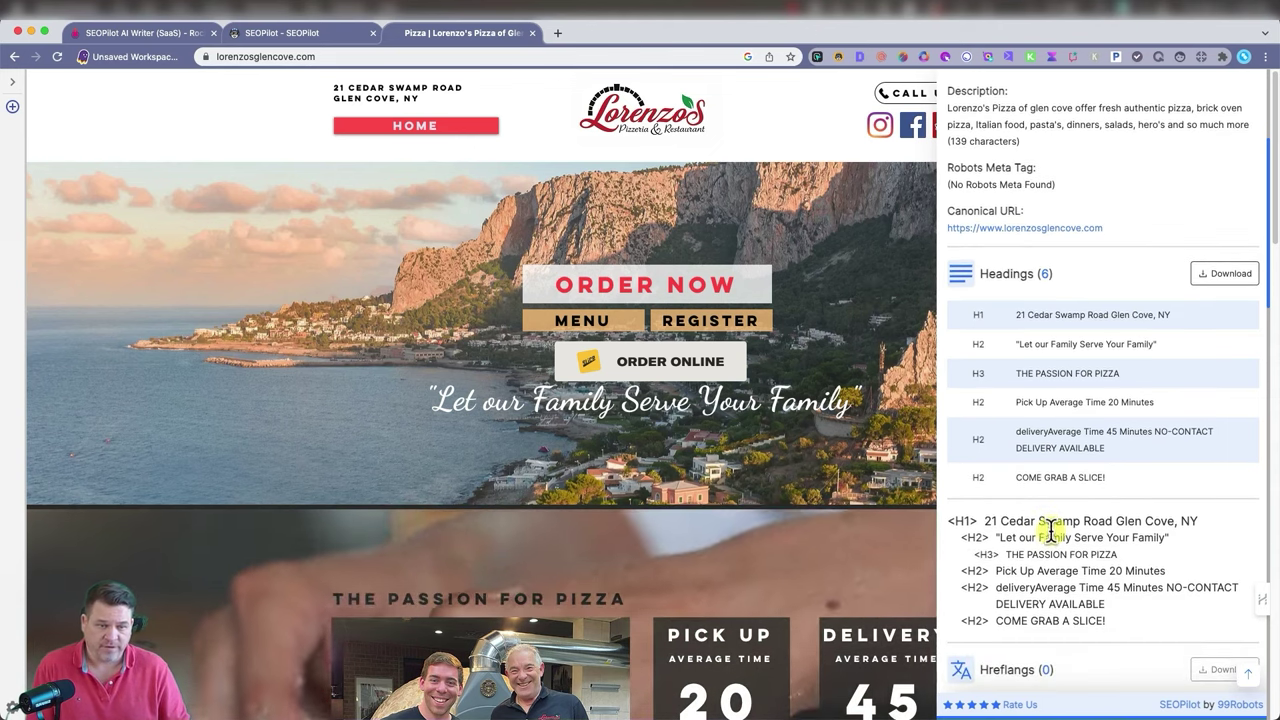
pyautogui.scroll(-1, 990, 520)
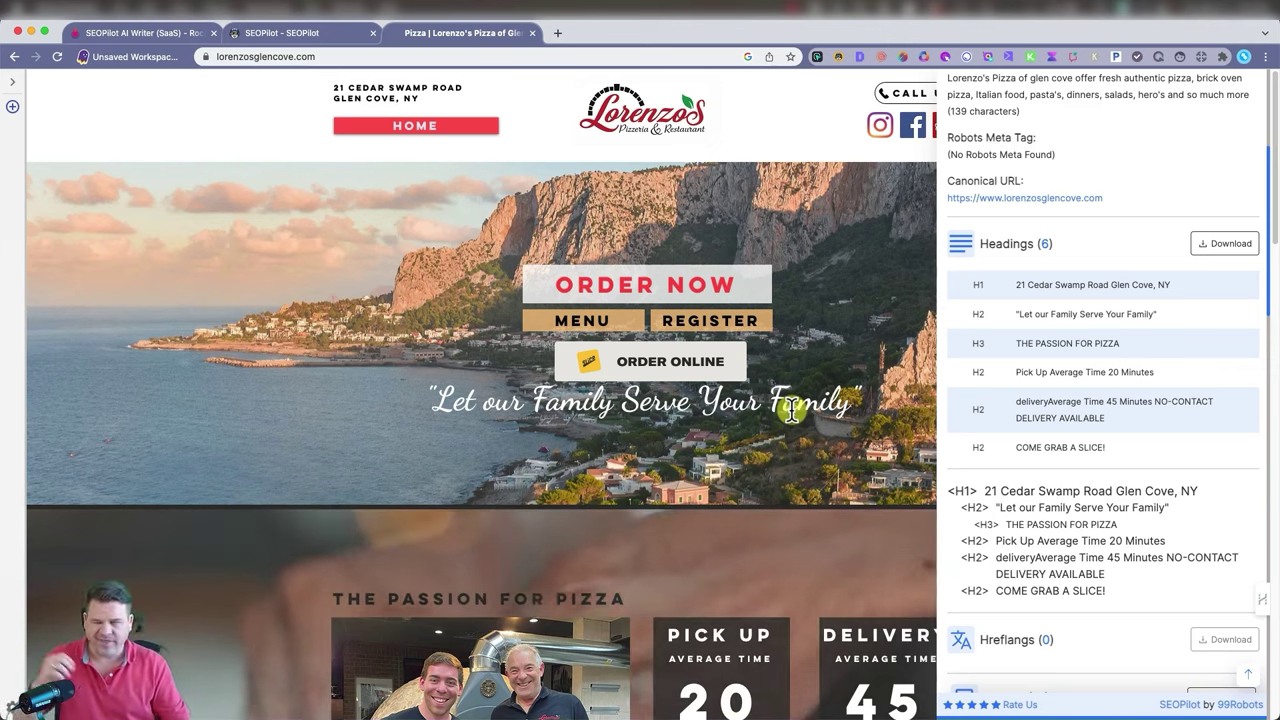
pyautogui.scroll(-3, 600, 408)
pyautogui.scroll(-4, 593, 410)
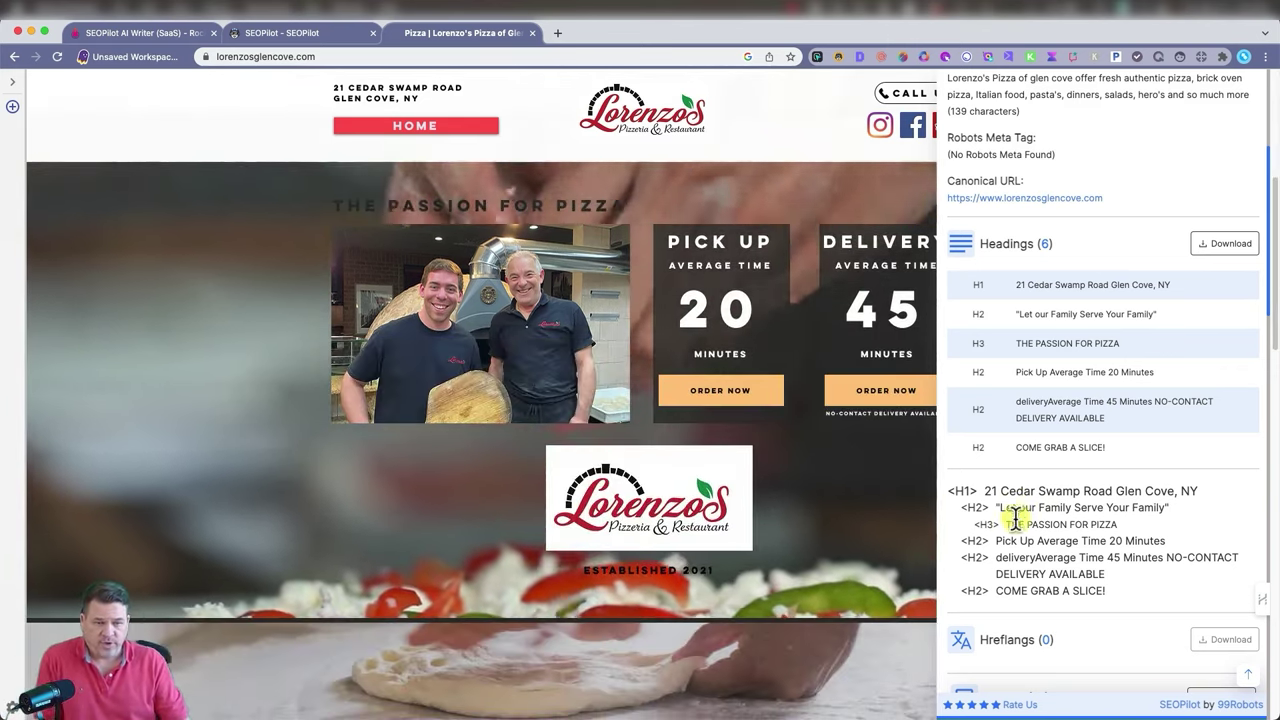
pyautogui.scroll(-3, 851, 460)
pyautogui.scroll(-3, 1051, 466)
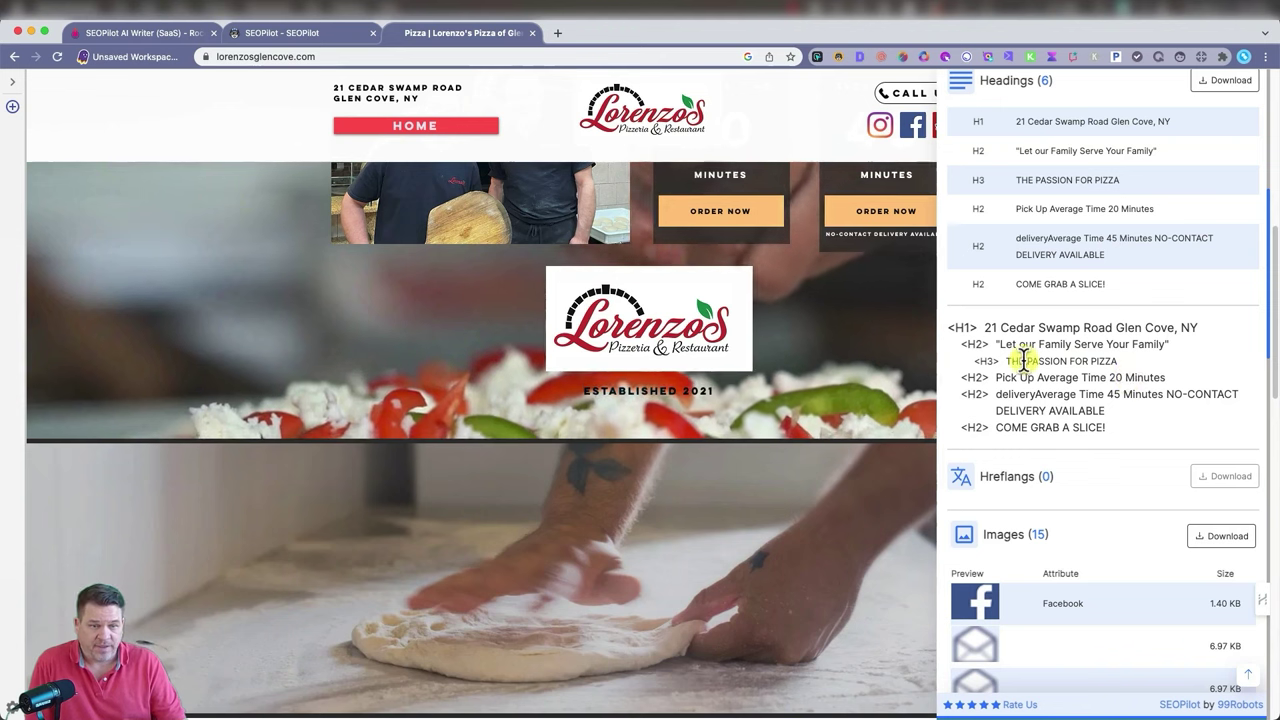
# Examine the hreflangs, images, Open Graph and Twitter Graph sections of the pizzeria's SEO report
pyautogui.scroll(-1, 1022, 360)
pyautogui.scroll(-3, 1022, 360)
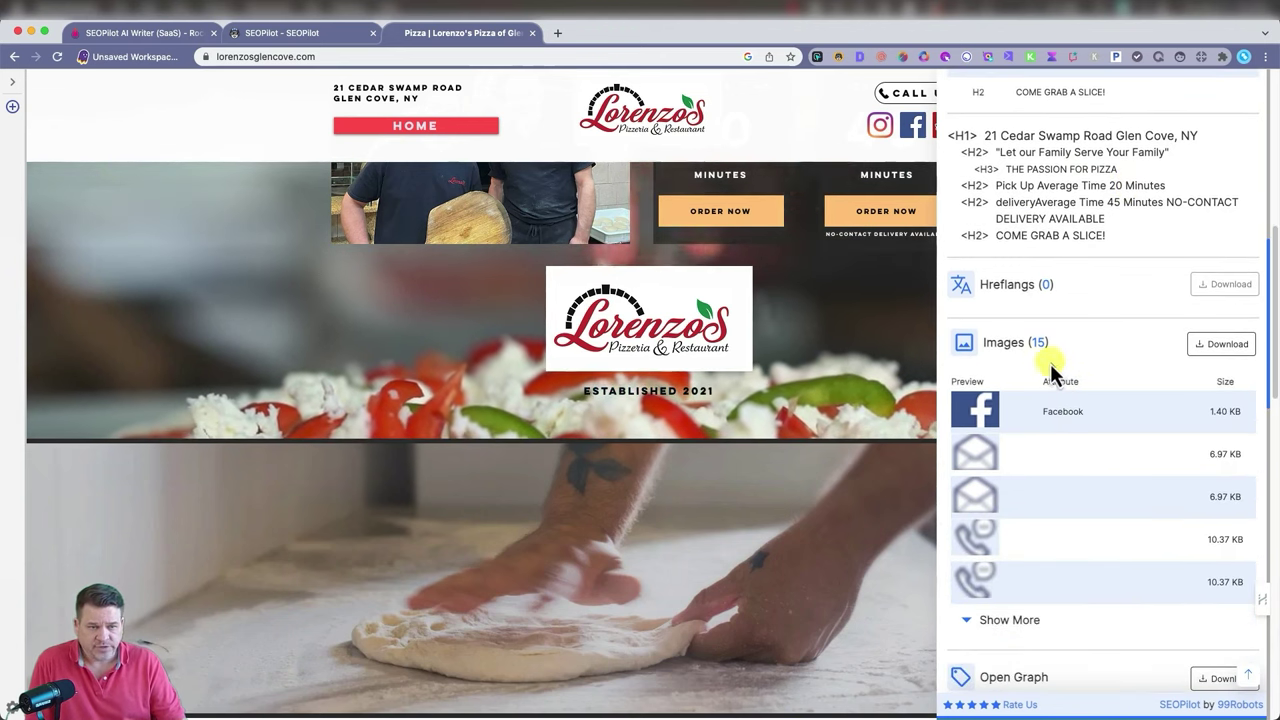
pyautogui.scroll(-5, 1073, 437)
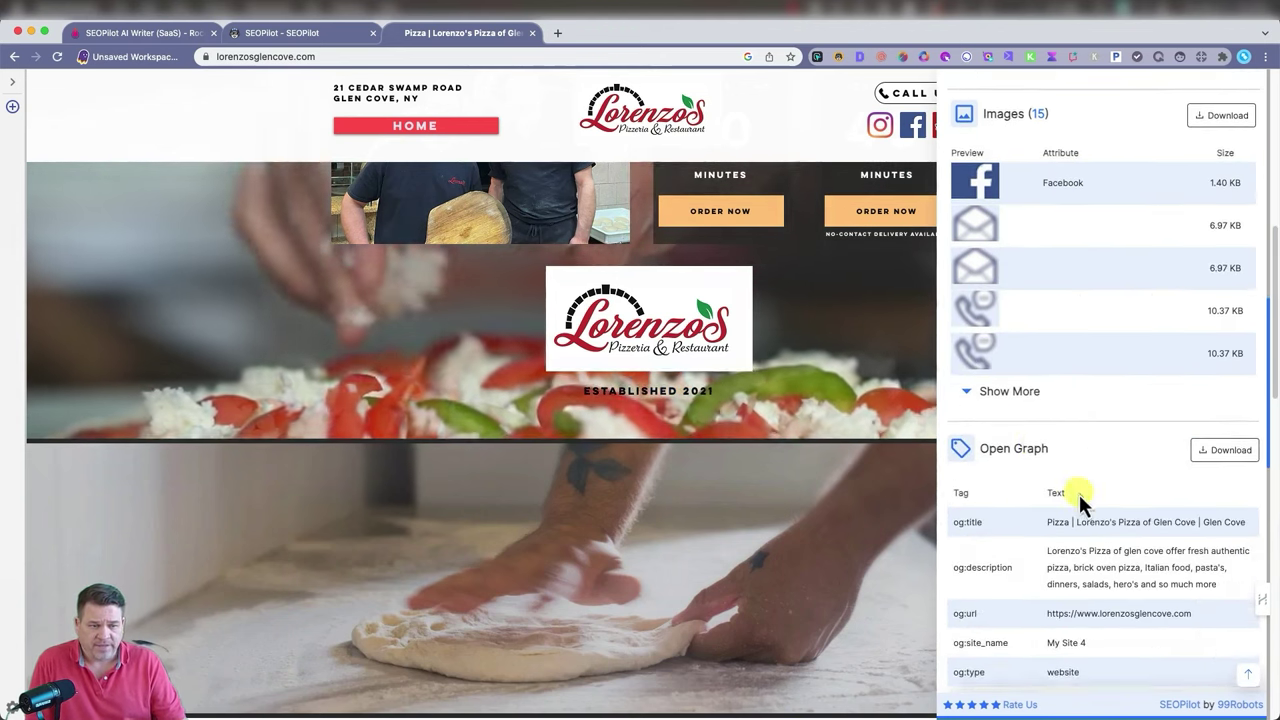
pyautogui.scroll(-2, 1100, 500)
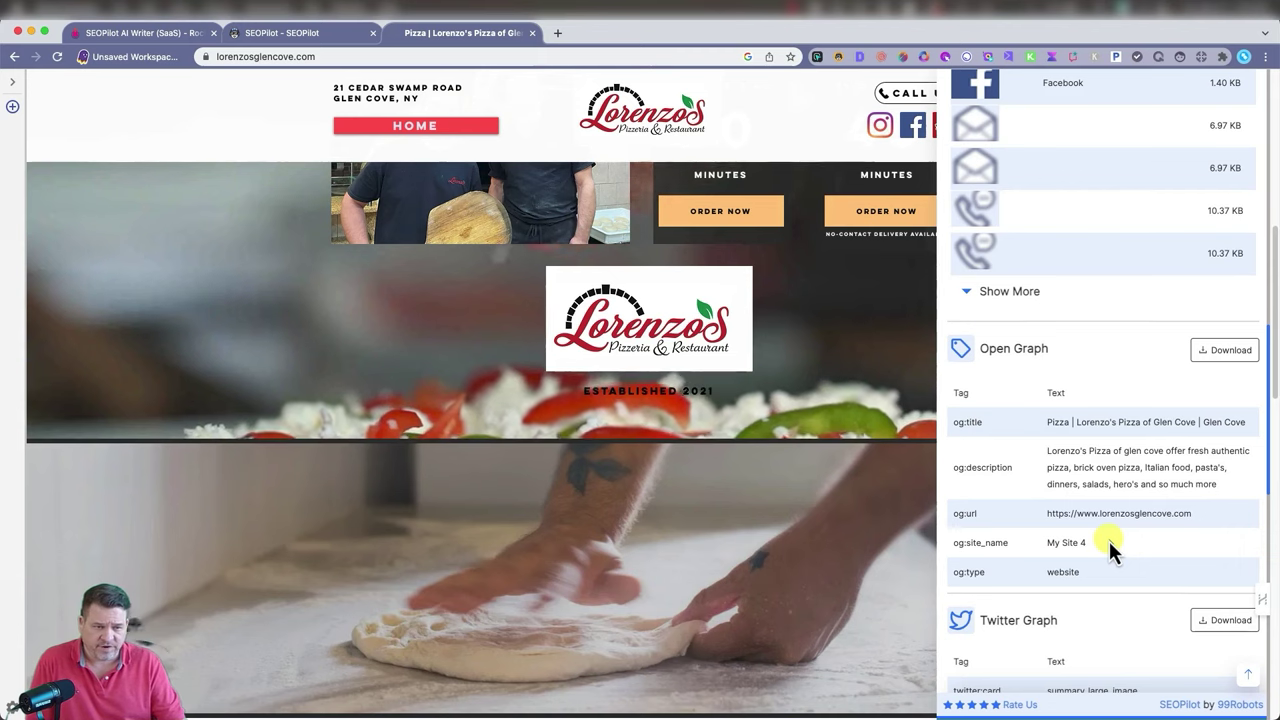
pyautogui.scroll(-3, 1100, 540)
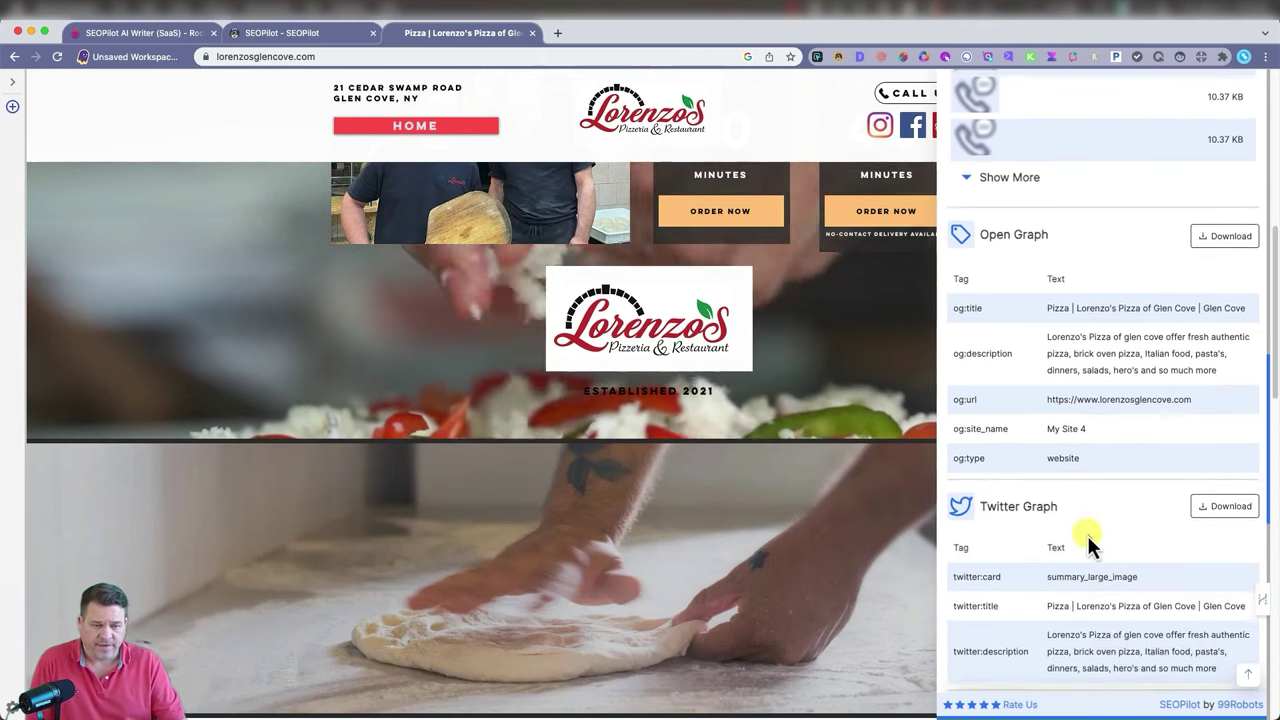
pyautogui.scroll(-7, 1087, 535)
# Examine the link statistics and the internal, external and broken link lists, and return to the report's summary
pyautogui.scroll(-4, 1137, 396)
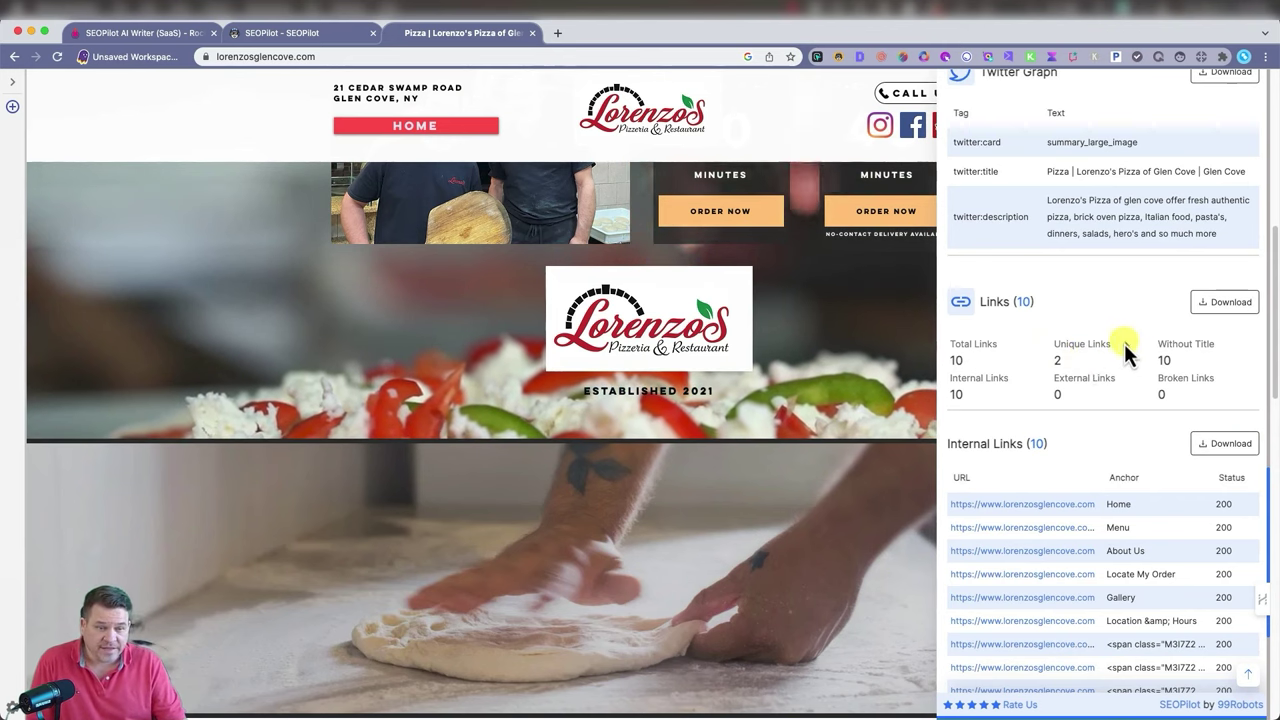
pyautogui.scroll(-1, 1060, 460)
pyautogui.scroll(-1, 1049, 550)
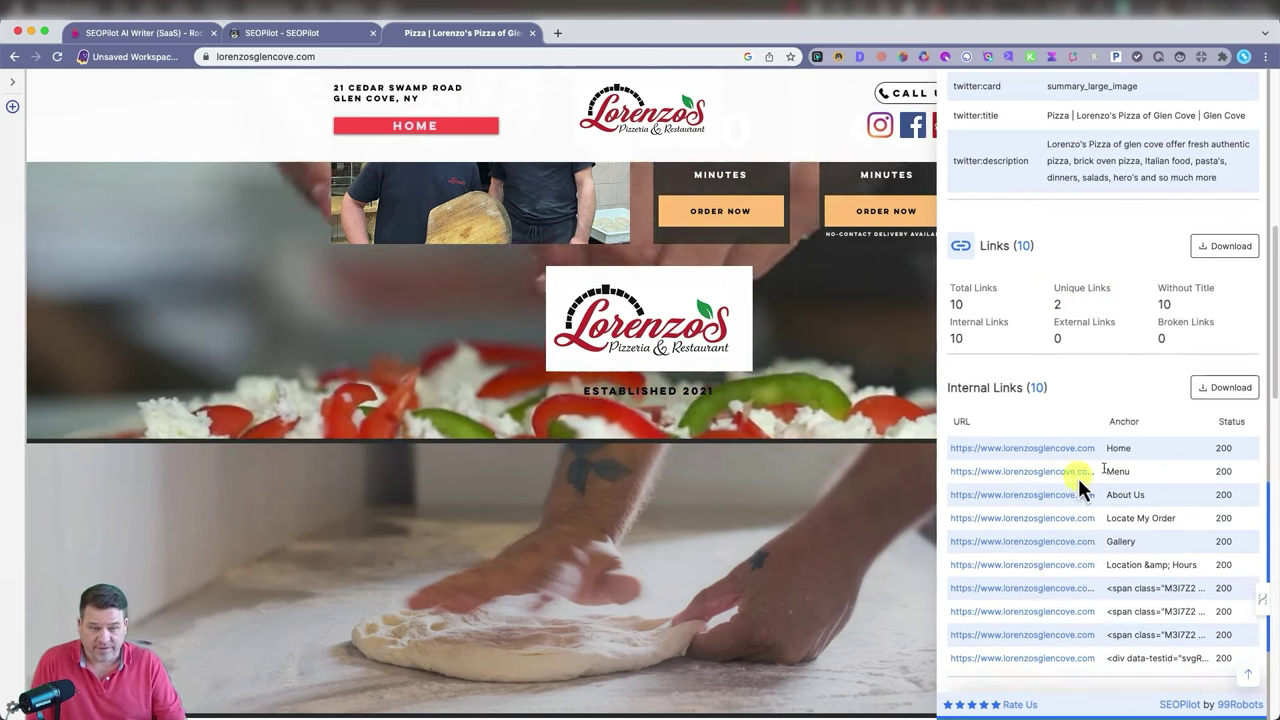
pyautogui.scroll(-4, 1107, 545)
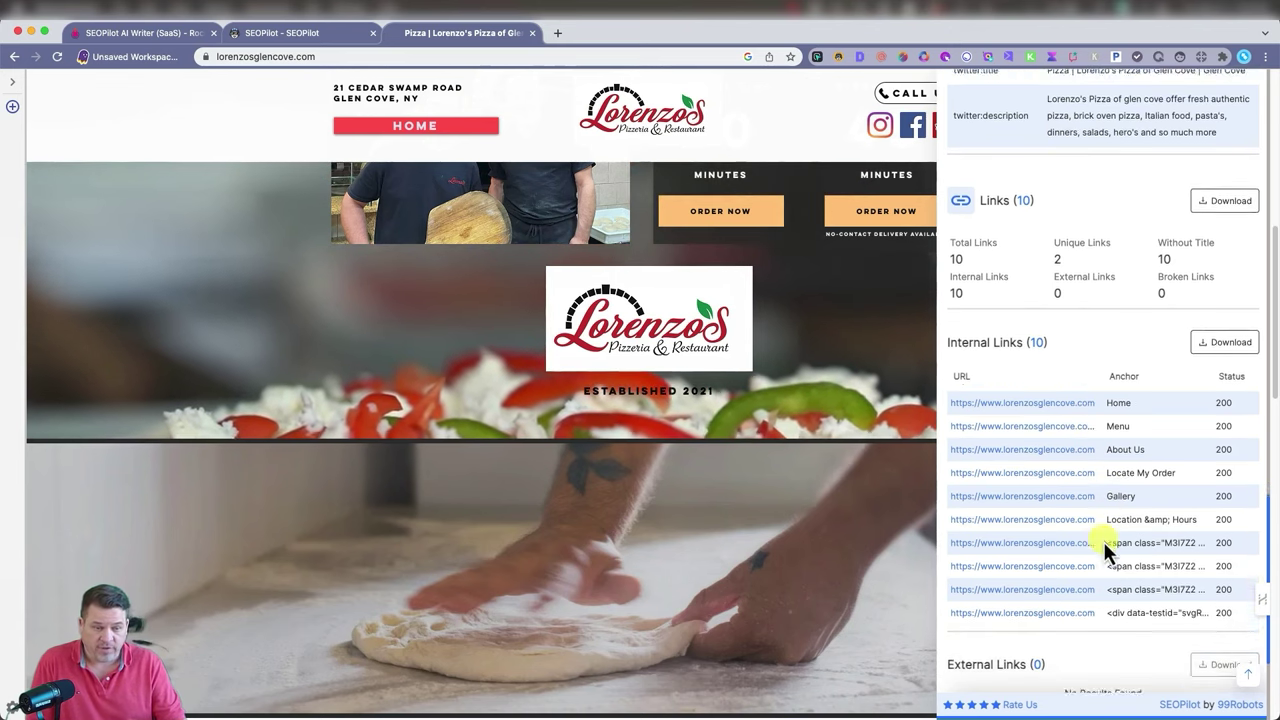
pyautogui.scroll(-5, 1107, 548)
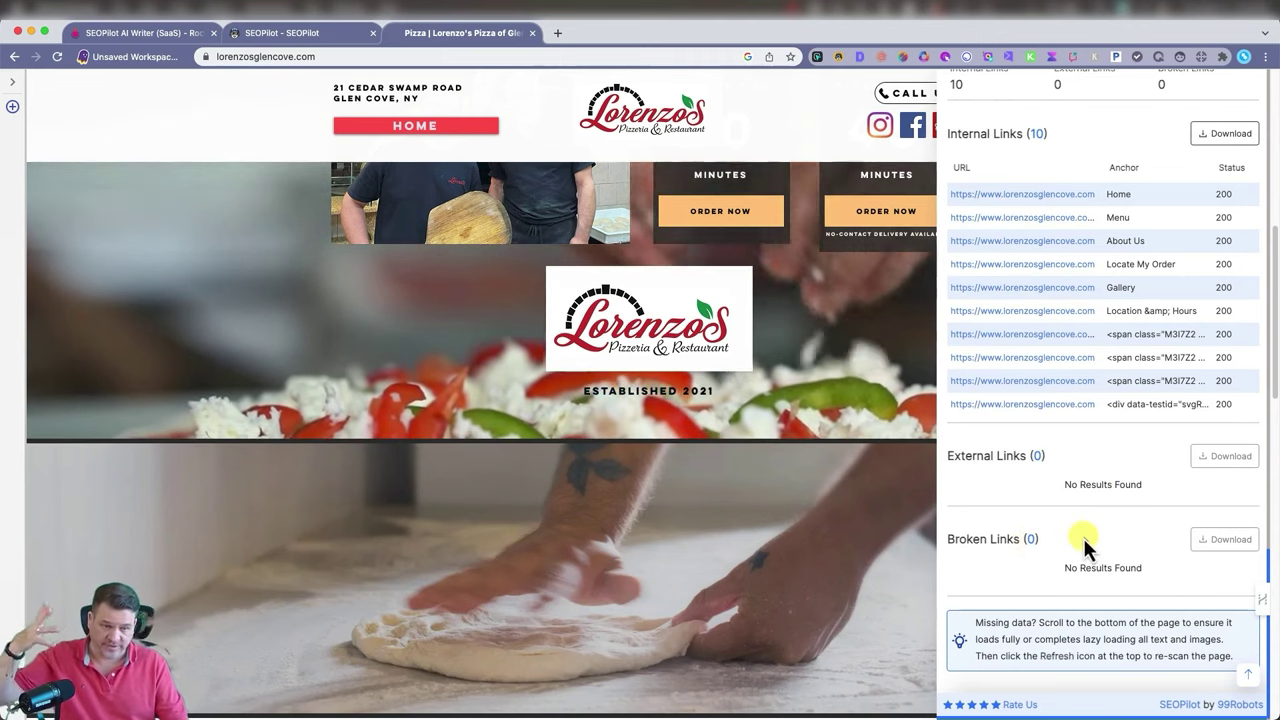
pyautogui.scroll(-1, 1081, 540)
pyautogui.scroll(5, 805, 388)
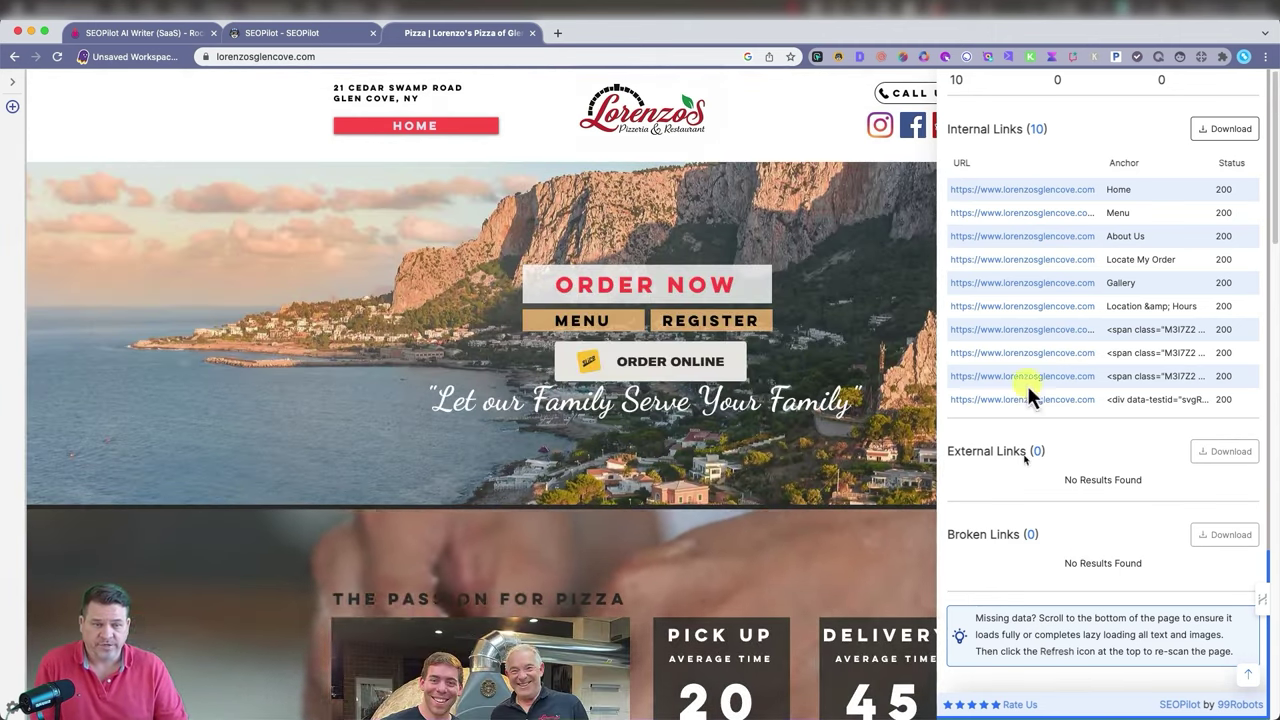
pyautogui.scroll(15, 1103, 350)
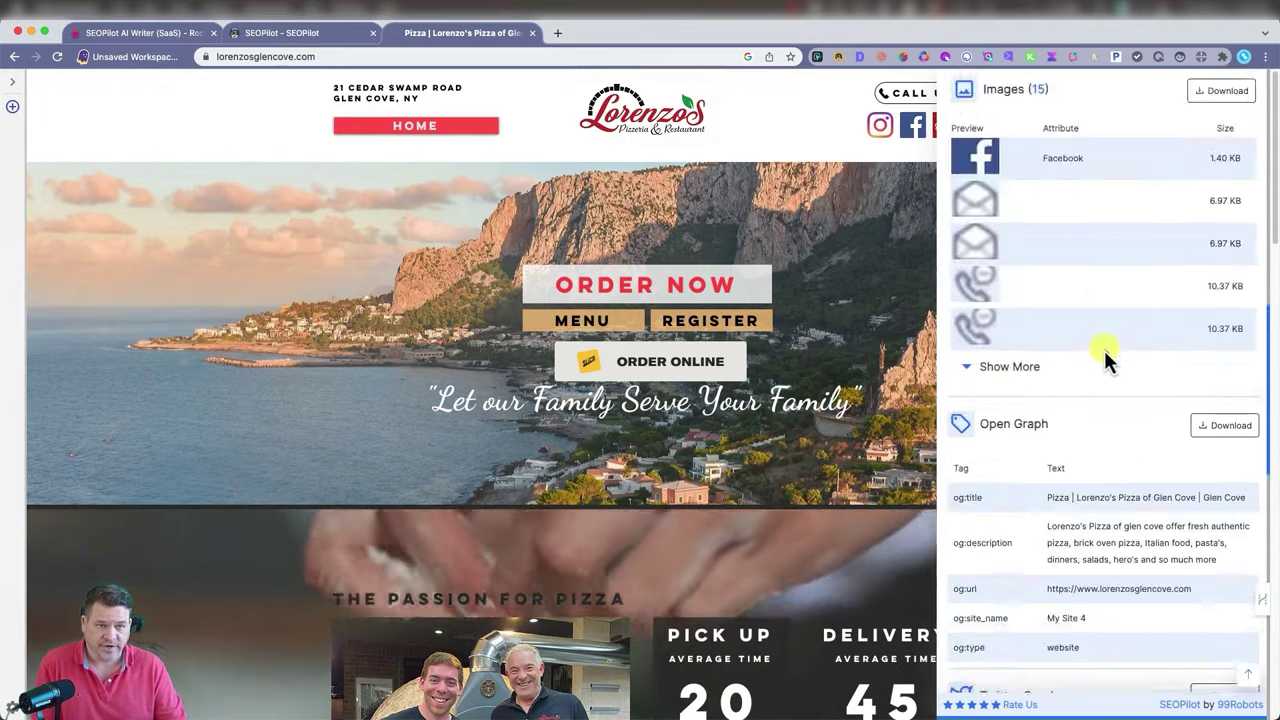
pyautogui.scroll(5, 1017, 329)
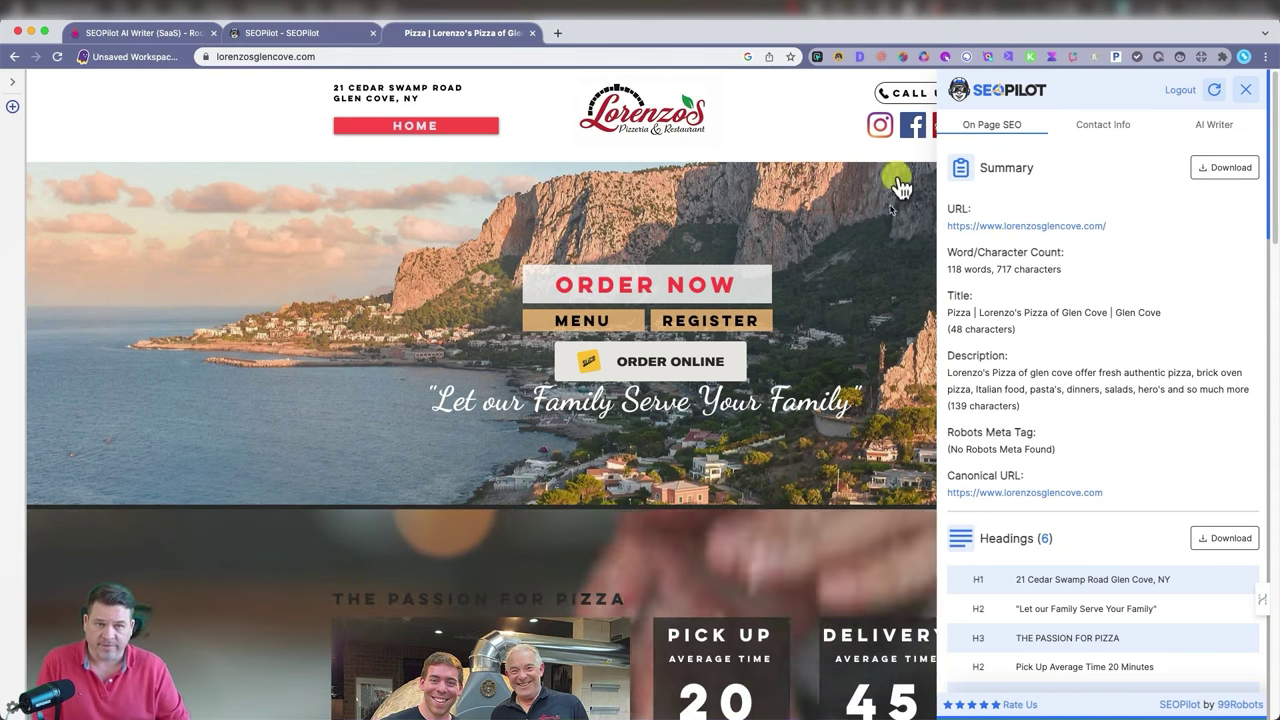
# Review the extension's Contact Info for the pizzeria against the site's footer, and open the AI Writer with the page's headings
pyautogui.click(1101, 130)
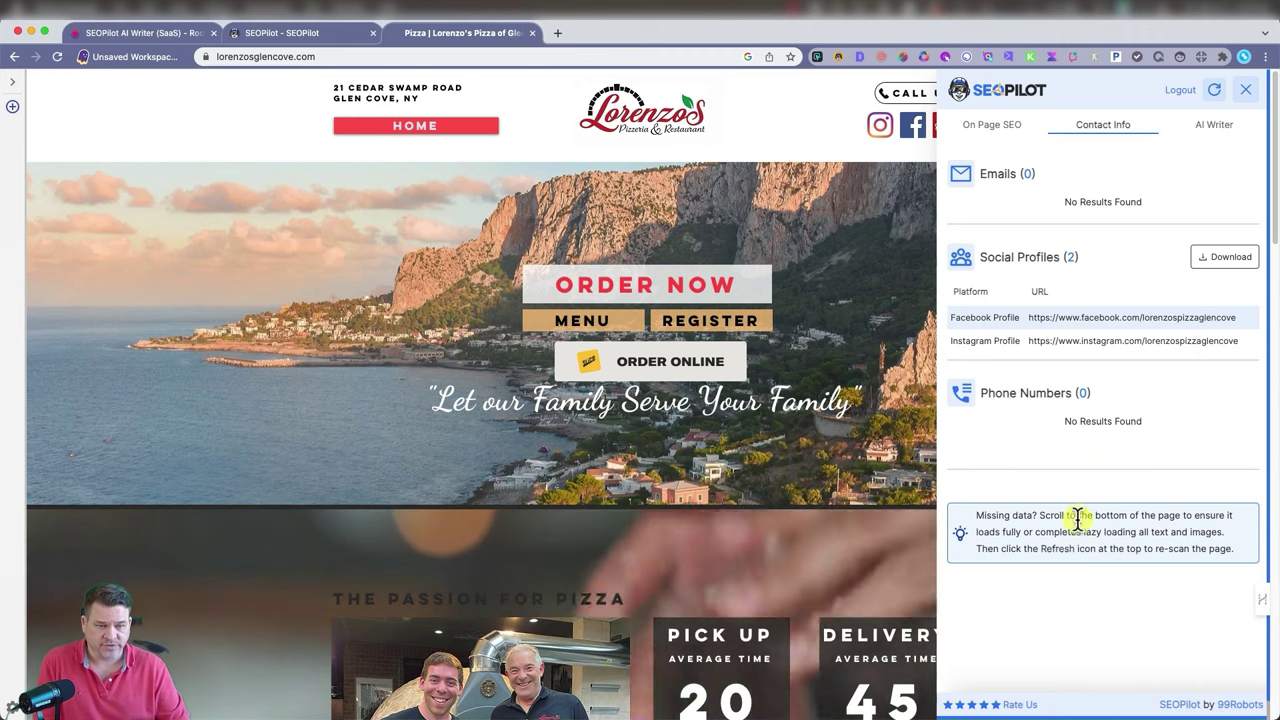
pyautogui.scroll(-20, 781, 463)
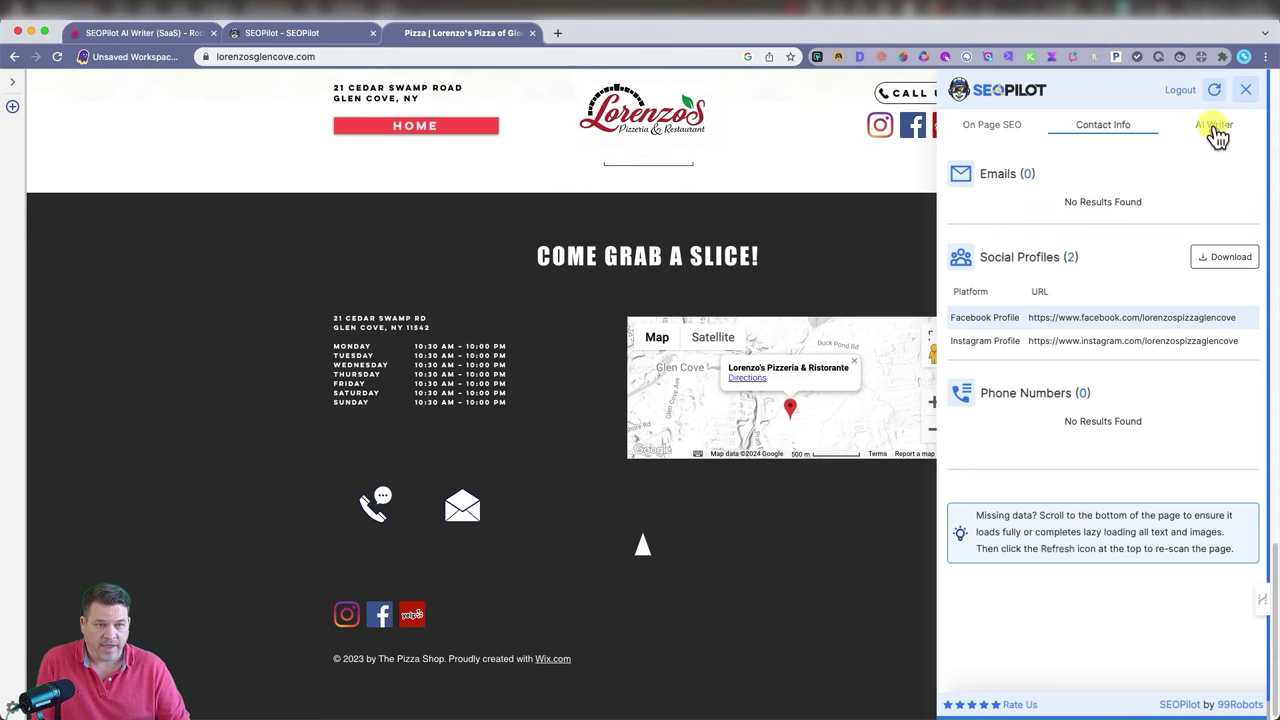
pyautogui.click(1215, 130)
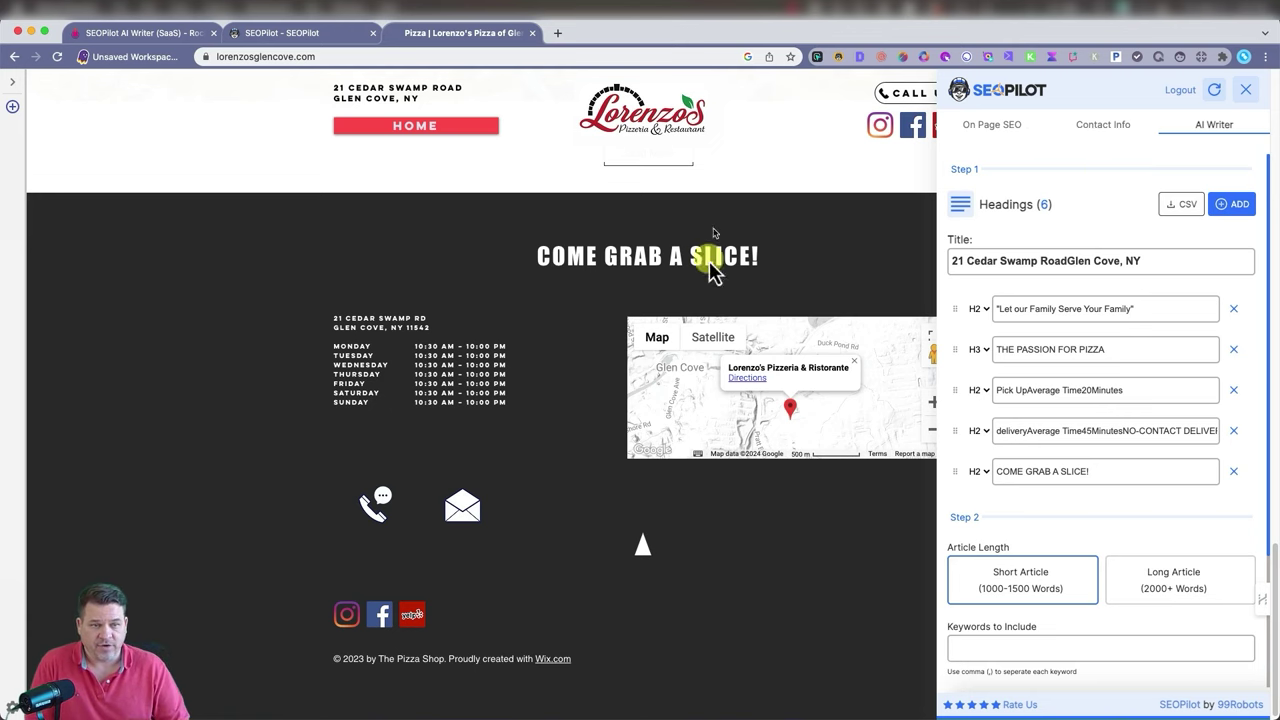
pyautogui.scroll(15, 703, 295)
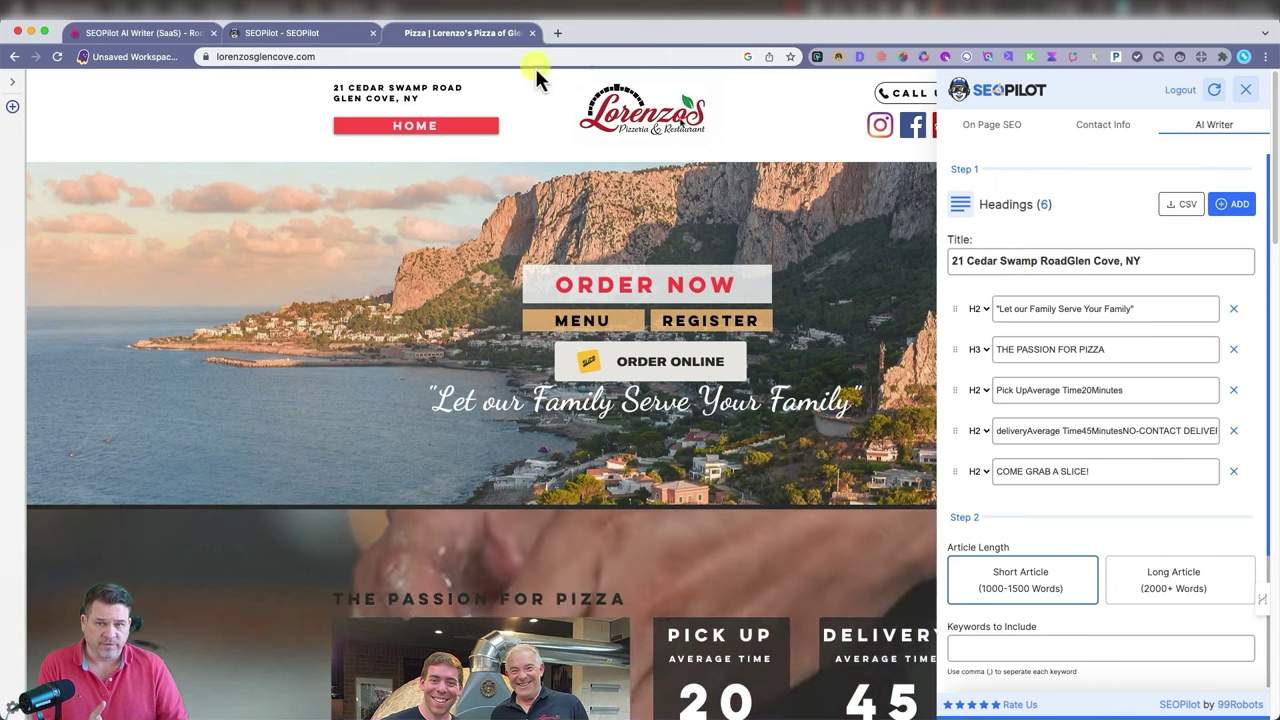
# Search the web for "best vacation spots in europe" and open the U.S. News article on the best places to visit in Europe
pyautogui.click(329, 56)
pyautogui.write('best vacation')
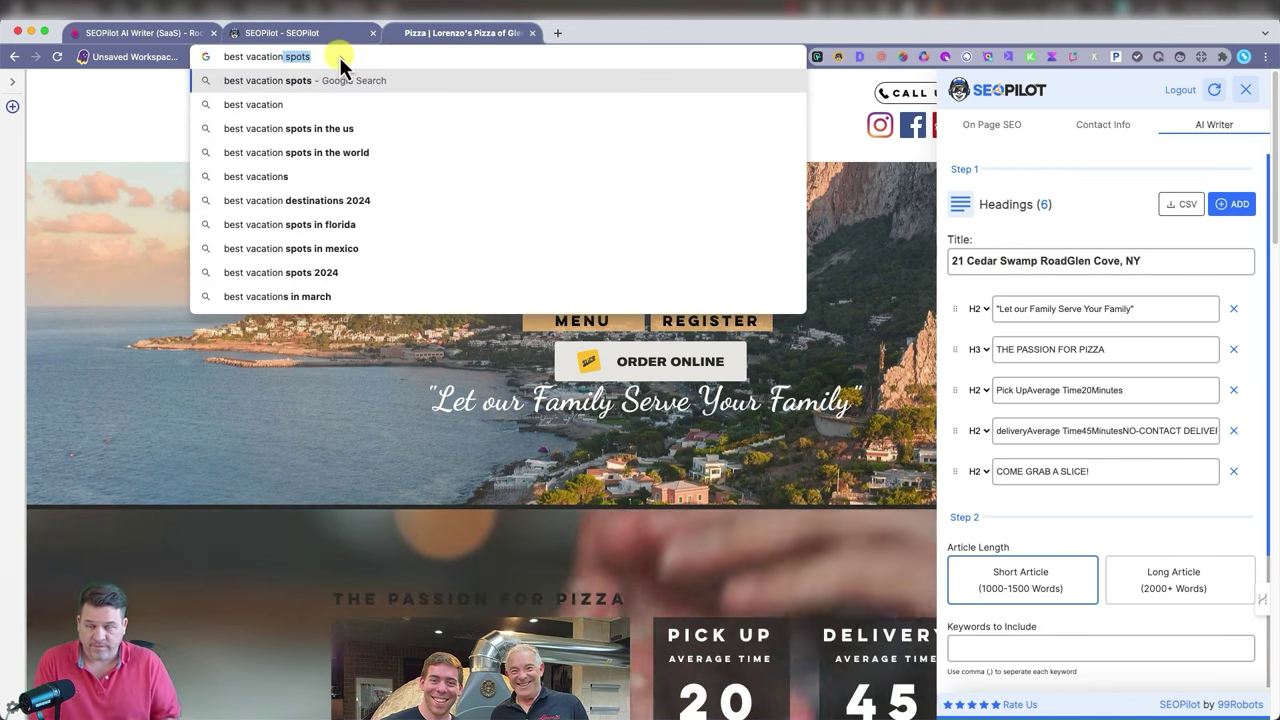
pyautogui.write(' spots in europe')
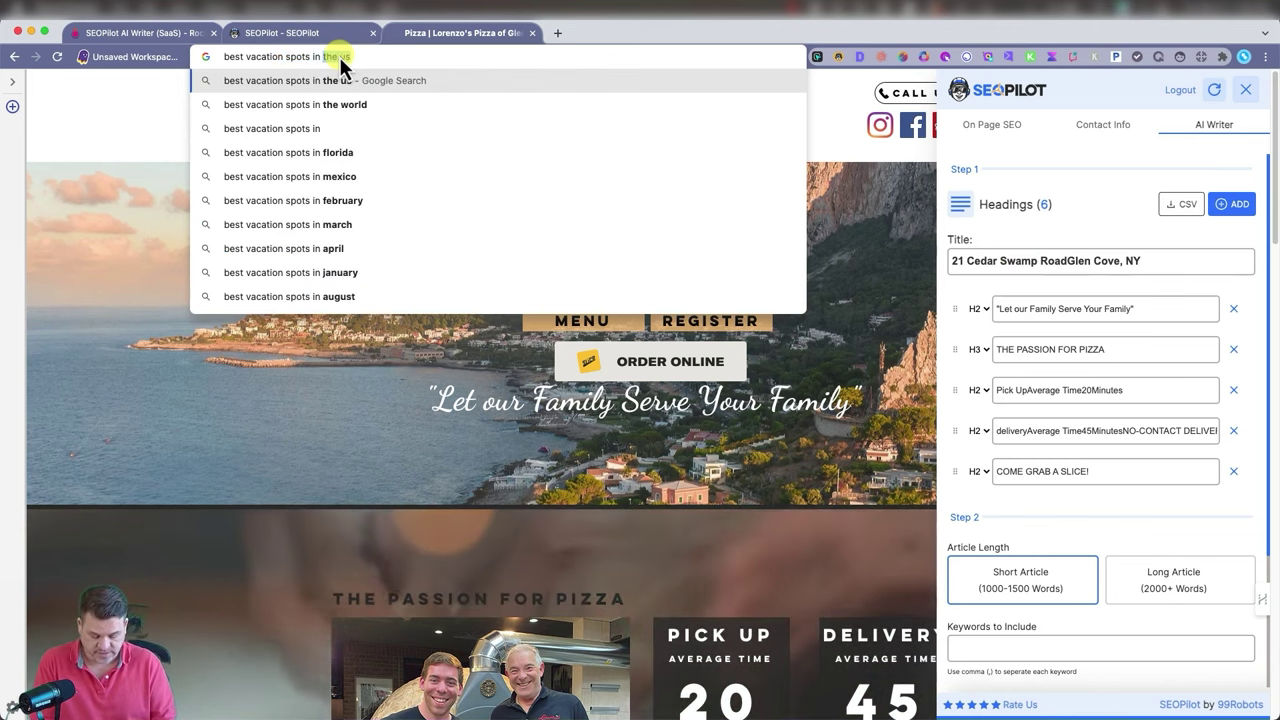
pyautogui.press('Return')
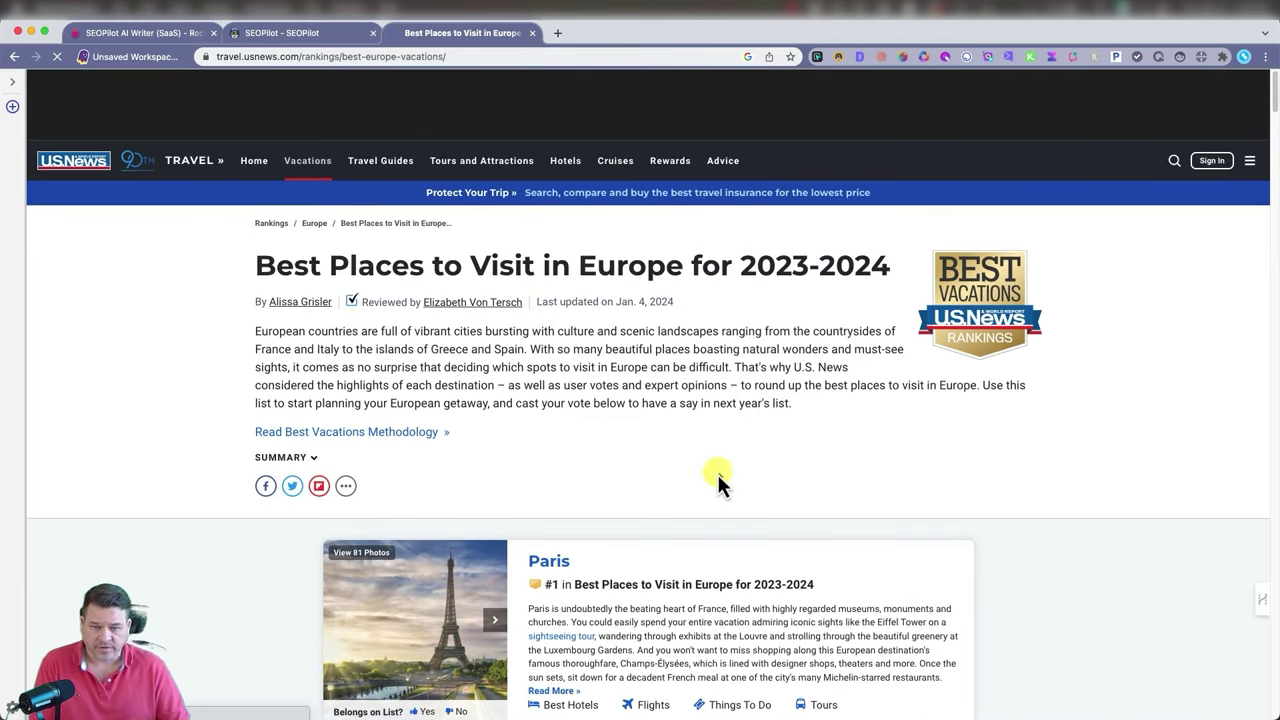
pyautogui.scroll(-10, 716, 472)
pyautogui.scroll(12, 714, 476)
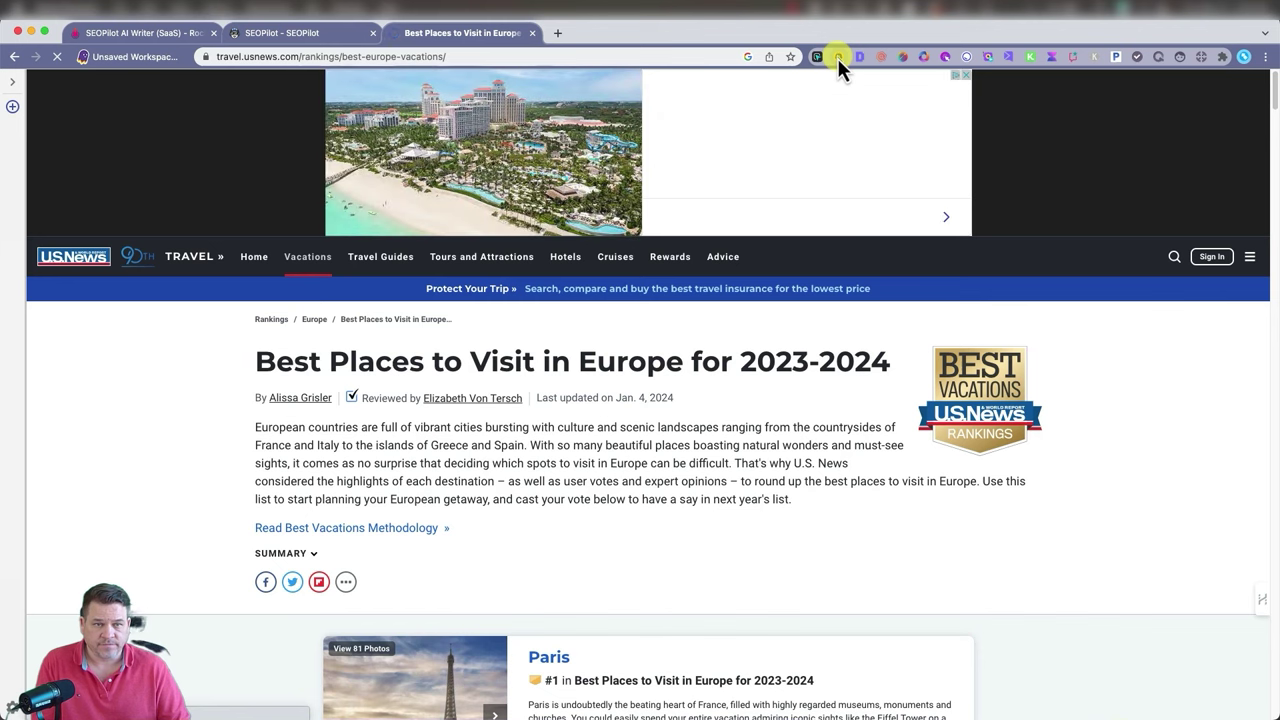
# Open the SEO Pilot extension on the U.S. News article and review its on-page SEO report and contact info
pyautogui.click(838, 57)
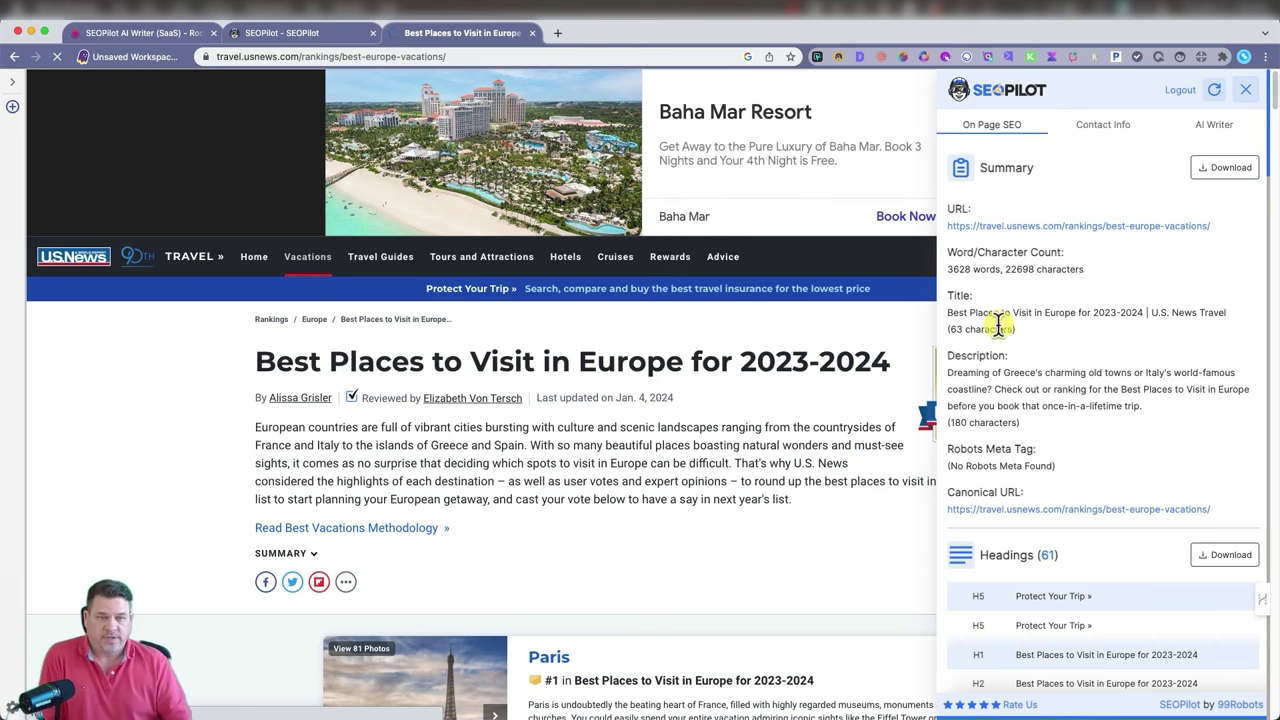
pyautogui.scroll(-7, 1055, 305)
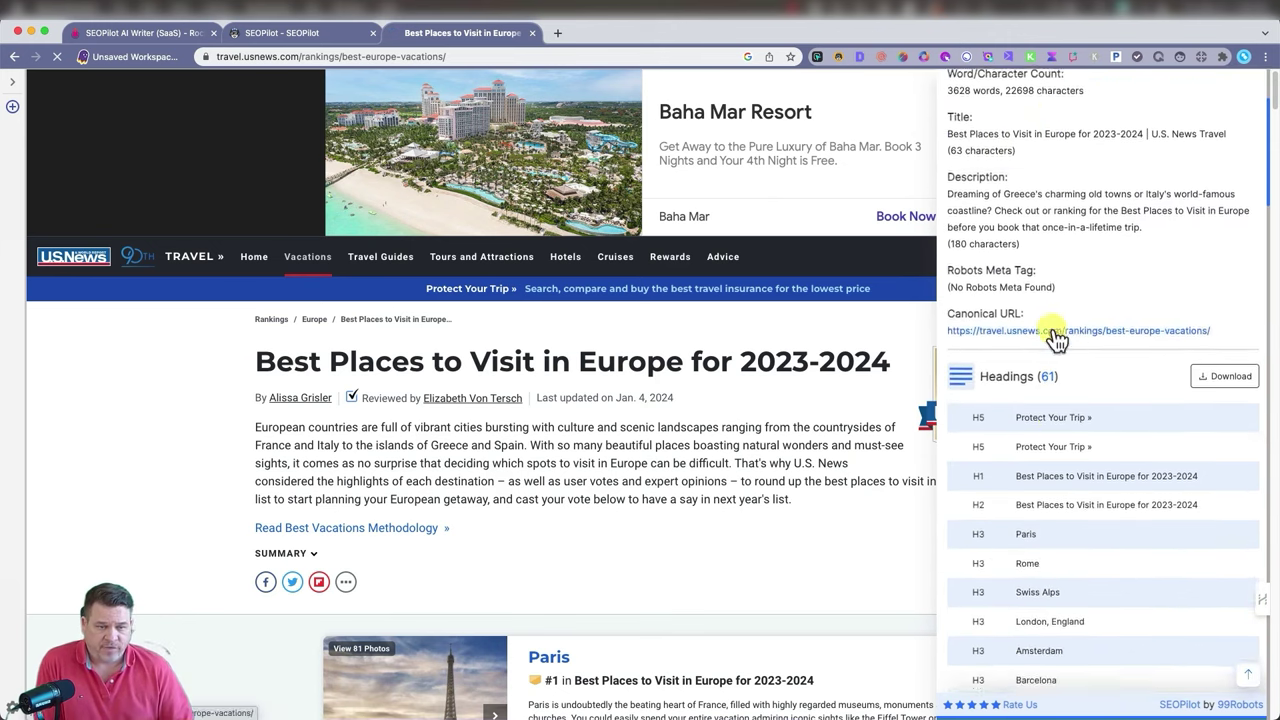
pyautogui.scroll(4, 1080, 270)
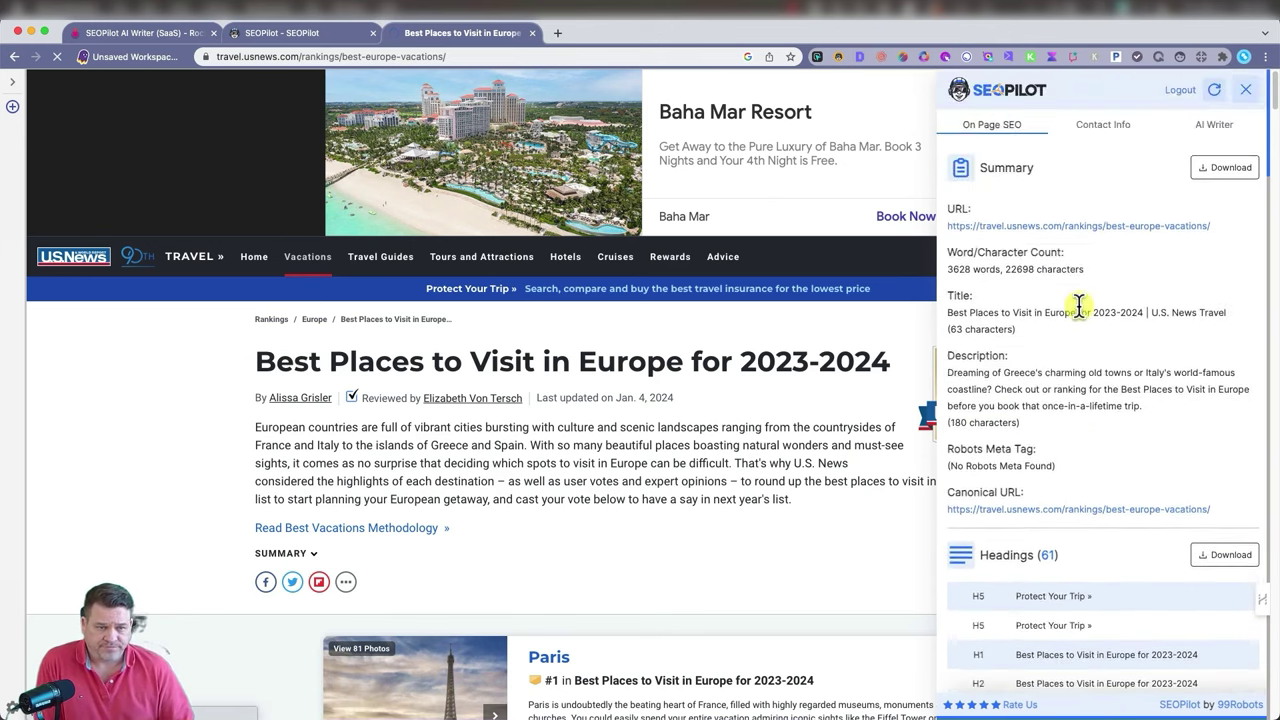
pyautogui.scroll(-8, 1060, 270)
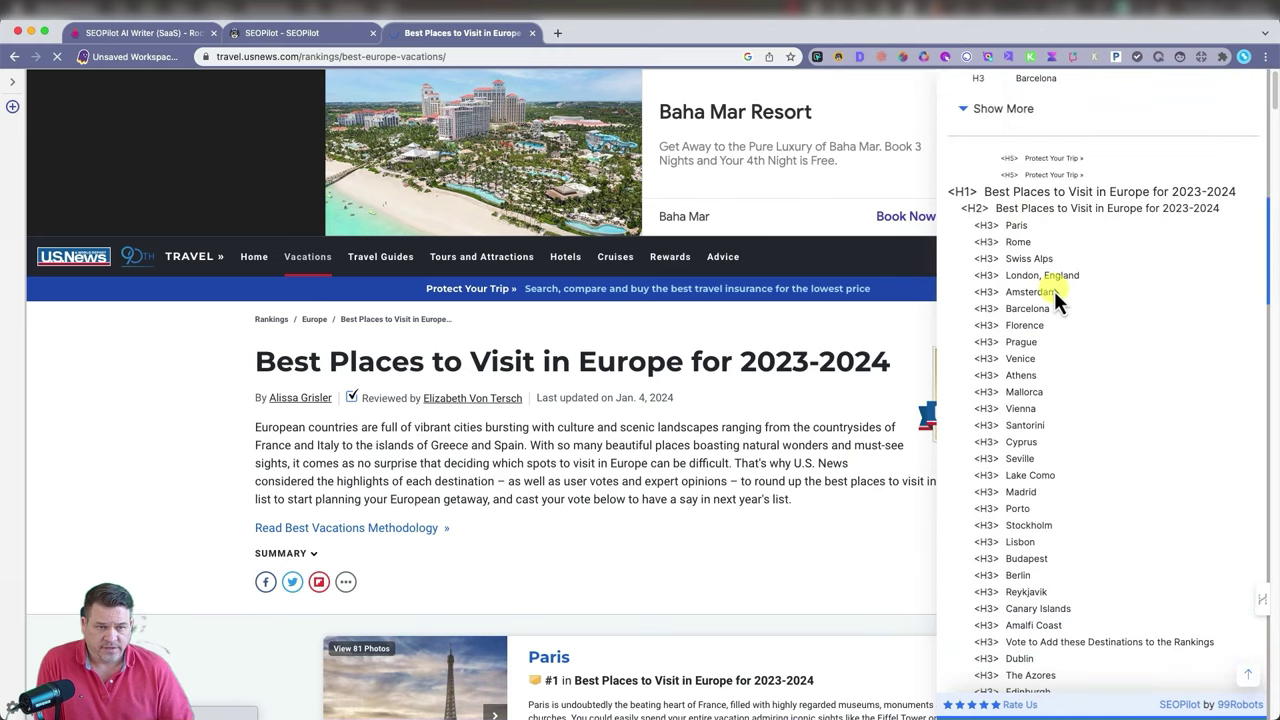
pyautogui.scroll(-3, 1054, 292)
pyautogui.scroll(-10, 1055, 320)
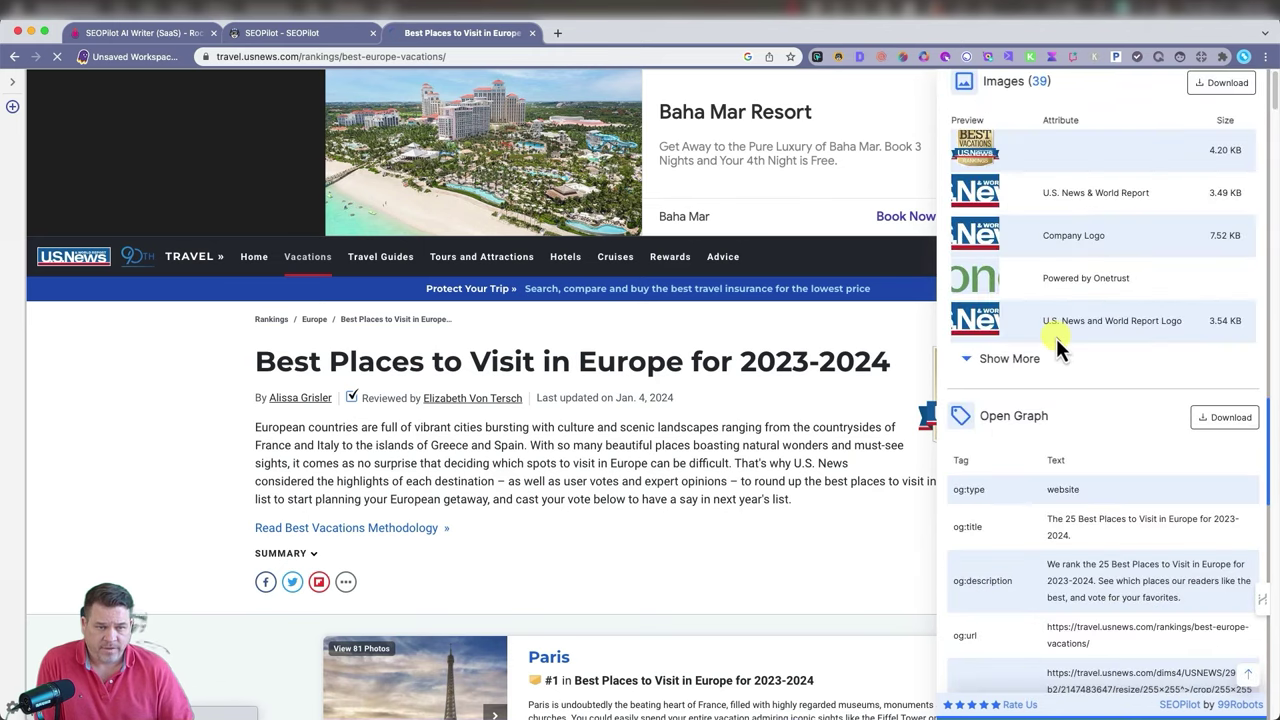
pyautogui.scroll(-3, 1056, 338)
pyautogui.scroll(-15, 1056, 338)
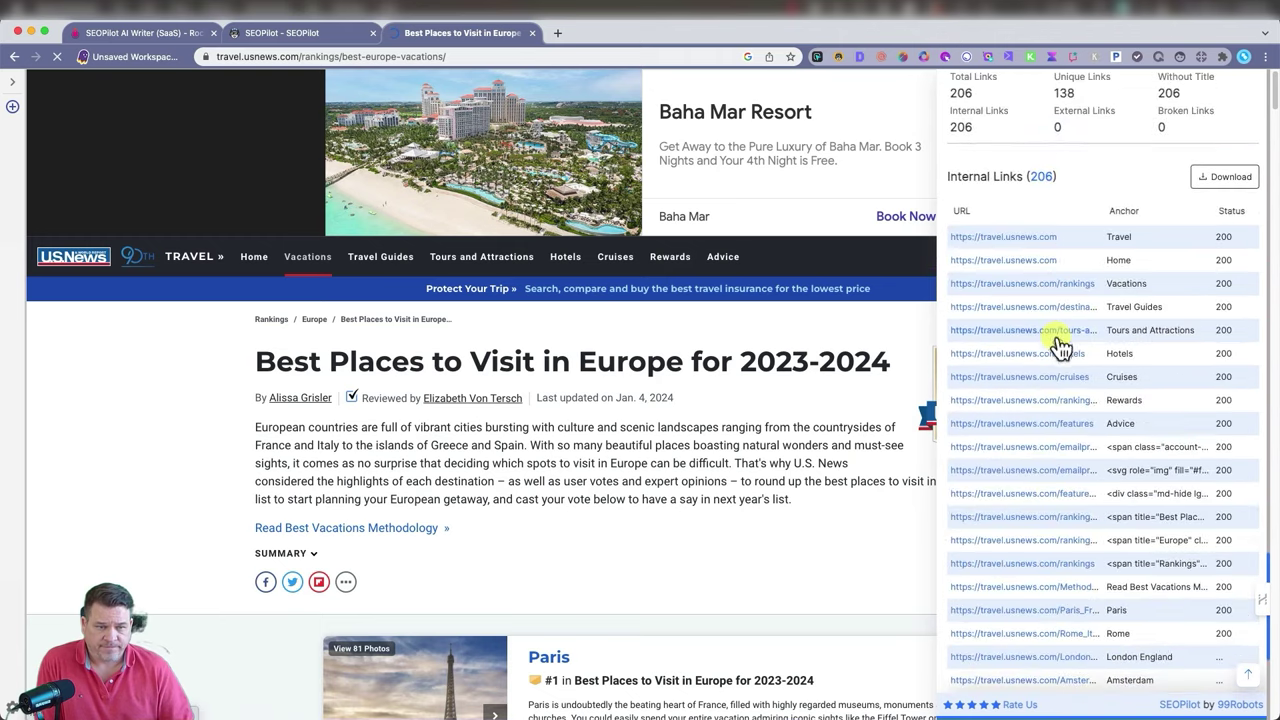
pyautogui.scroll(20, 1056, 335)
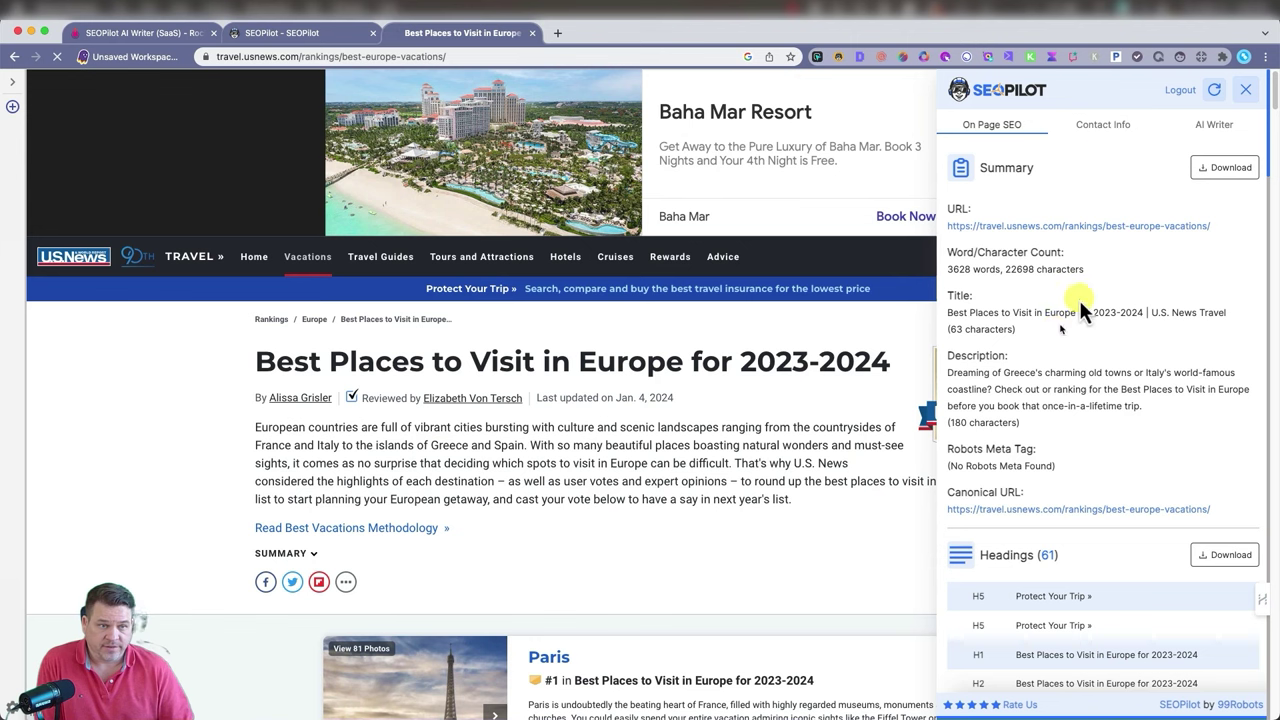
pyautogui.click(1100, 130)
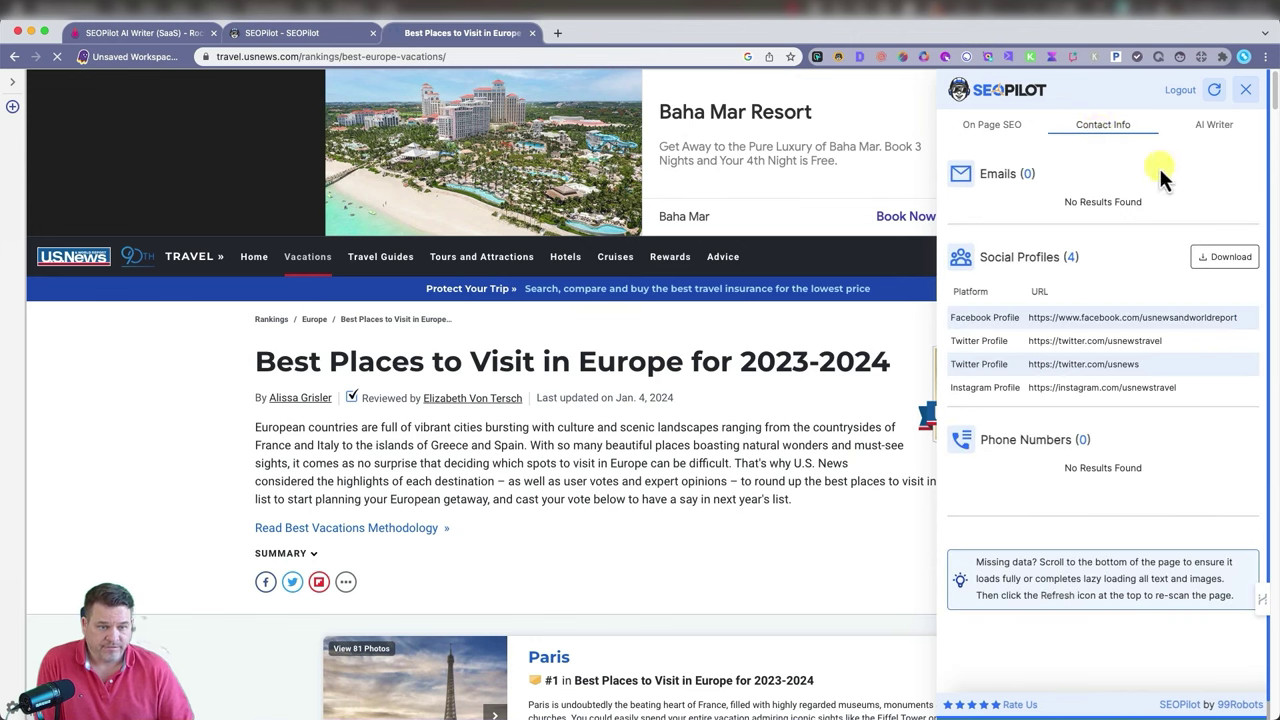
# Open the AI Writer and replace the title with "Best Places to Visit in Europe", copied from the article's headline
pyautogui.click(1216, 128)
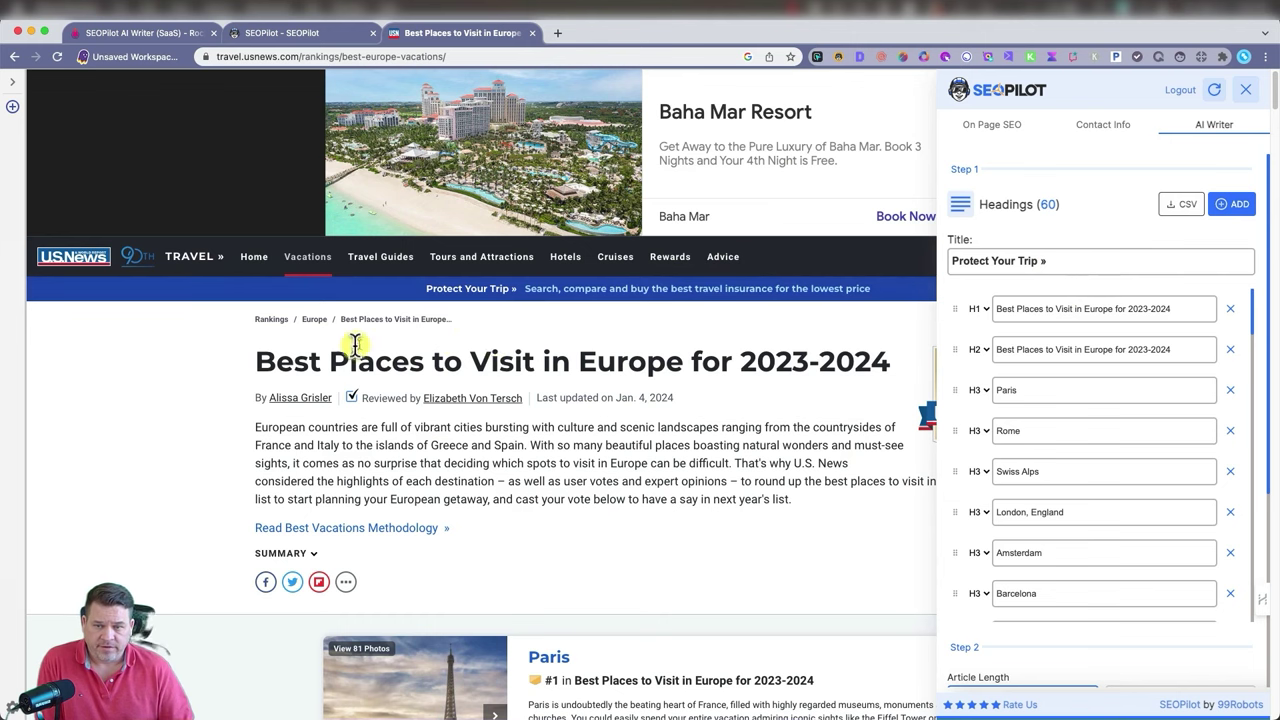
pyautogui.moveTo(257, 360); pyautogui.dragTo(680, 350)
pyautogui.press('super+c')
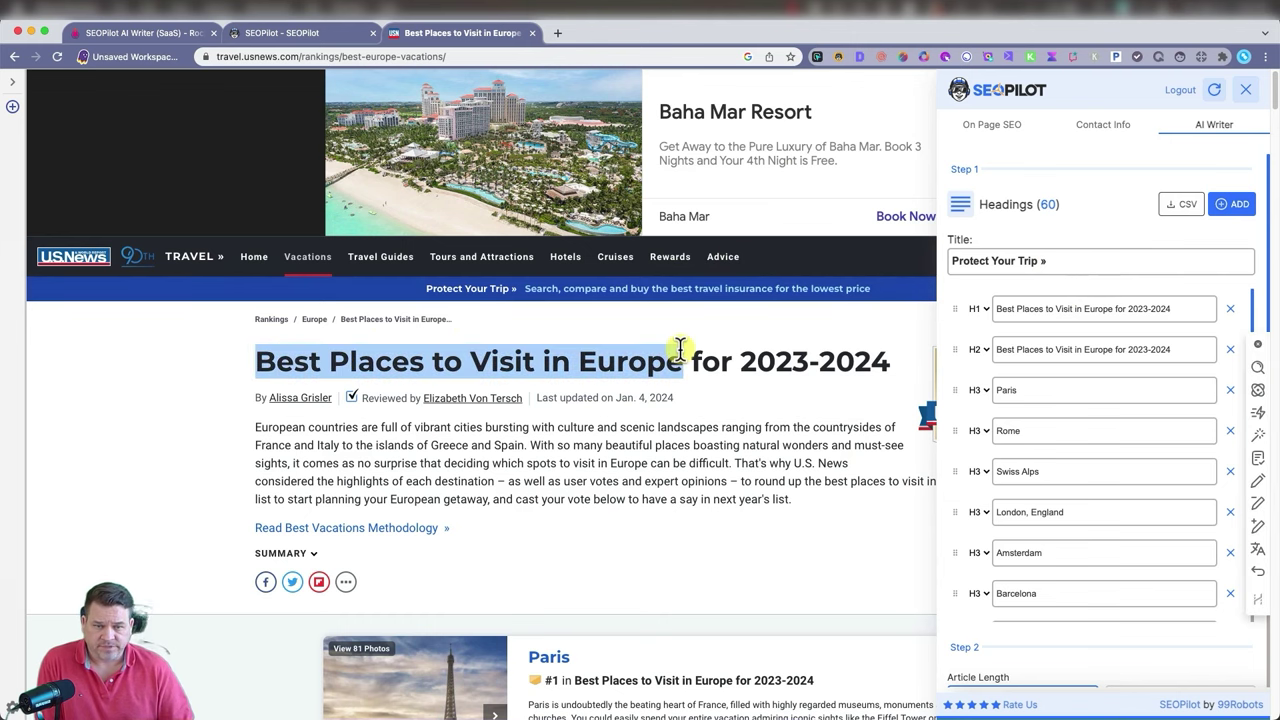
pyautogui.tripleClick(1068, 264)
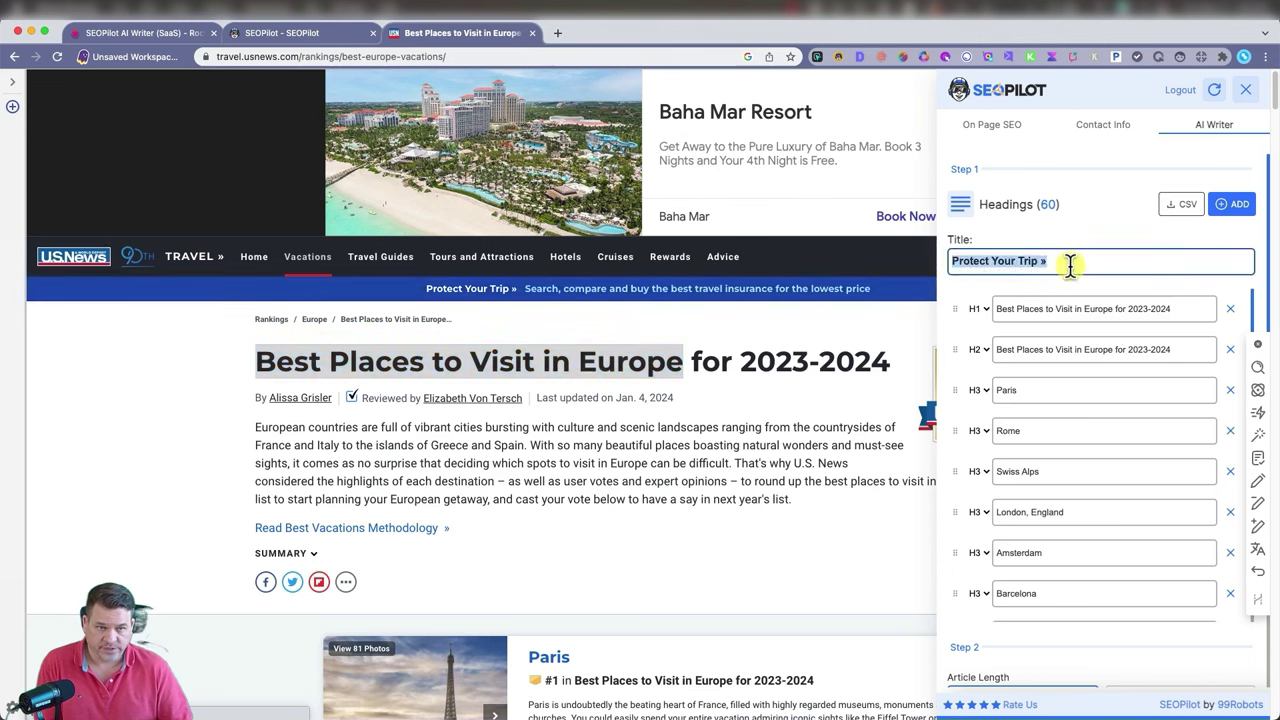
pyautogui.press('super+v')
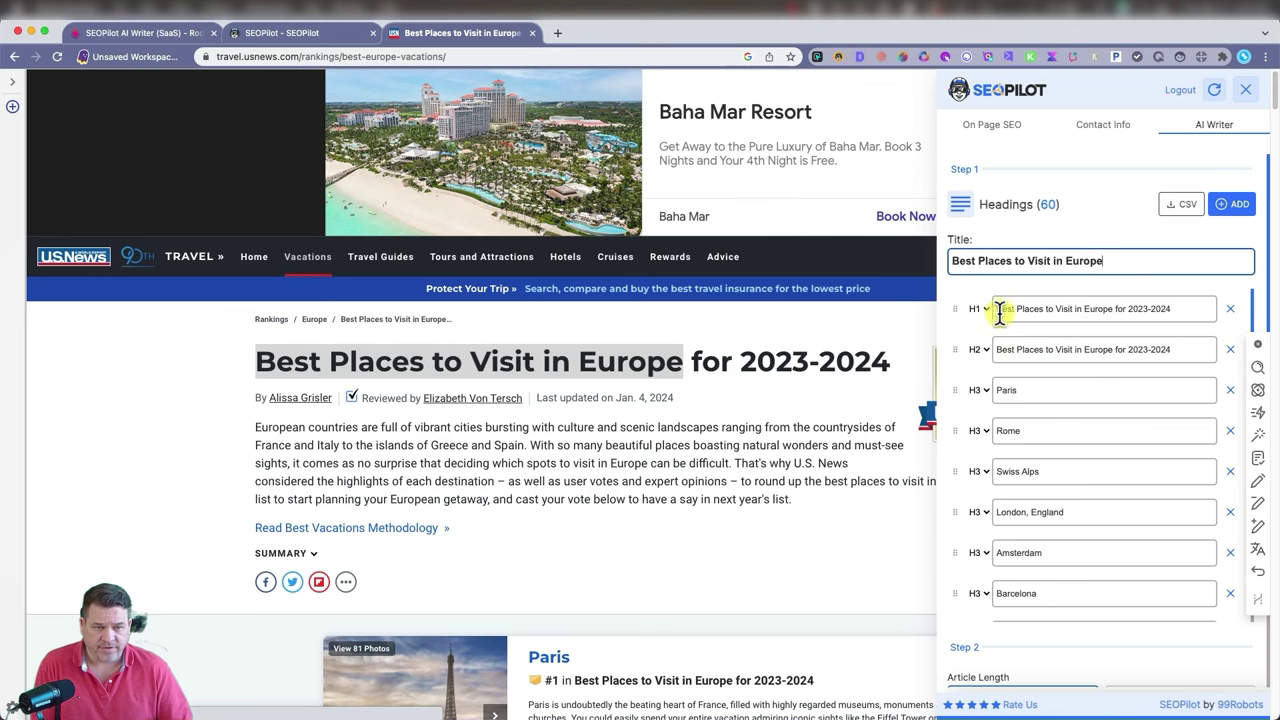
# Remove "for 2023-2024" from the H1 heading in the AI Writer outline, leaving "Best Places to Visit in Europe"
pyautogui.scroll(-2, 980, 362)
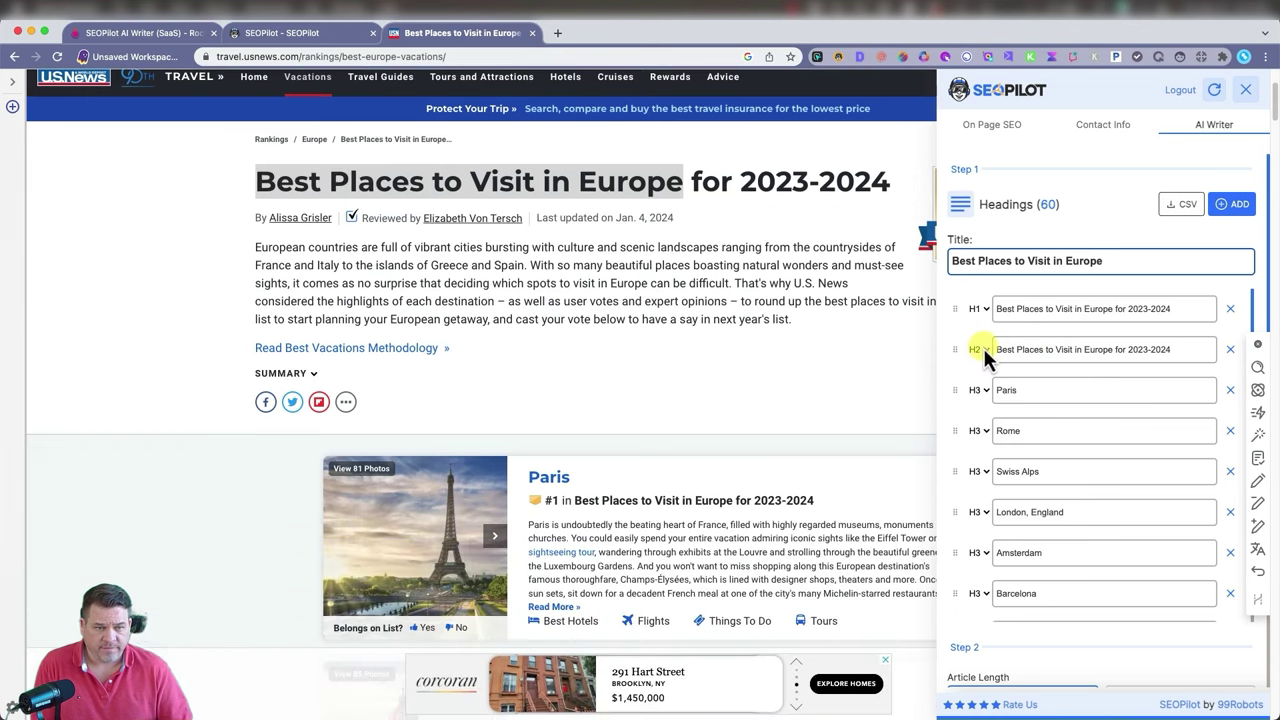
pyautogui.click(1110, 308)
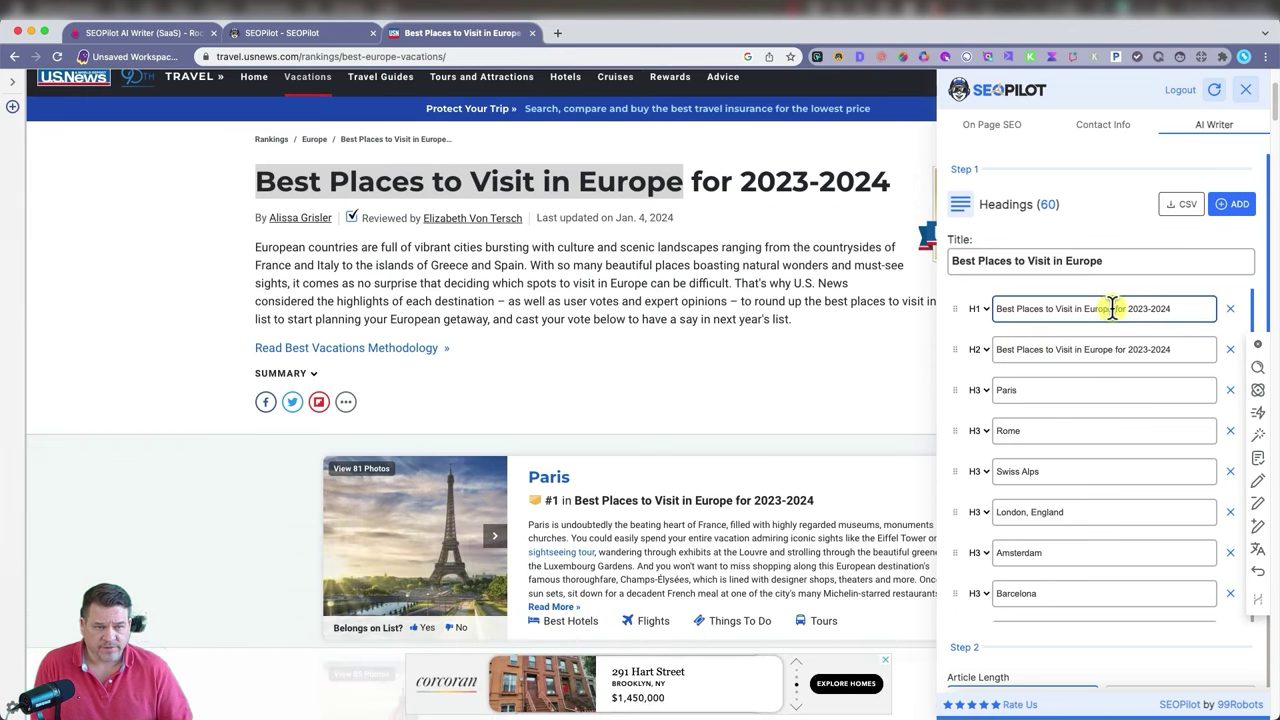
pyautogui.moveTo(1113, 308); pyautogui.dragTo(1205, 310)
pyautogui.press('BackSpace')
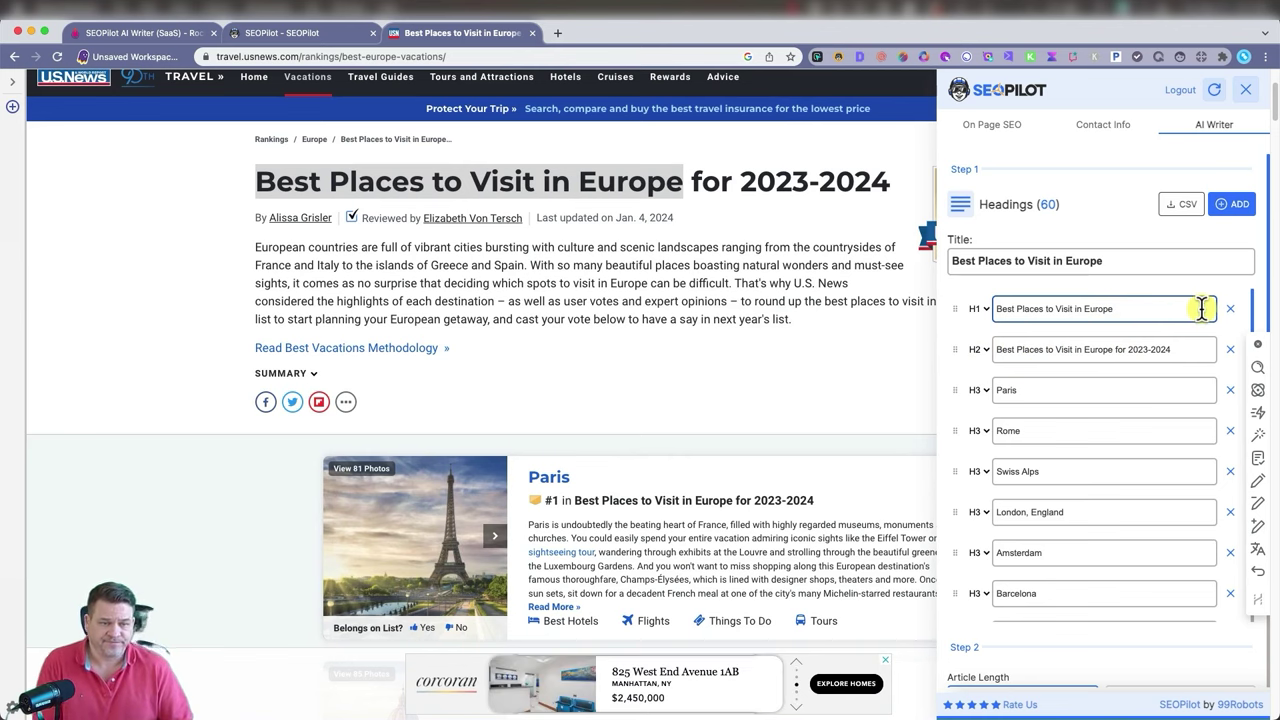
pyautogui.scroll(-1, 1046, 429)
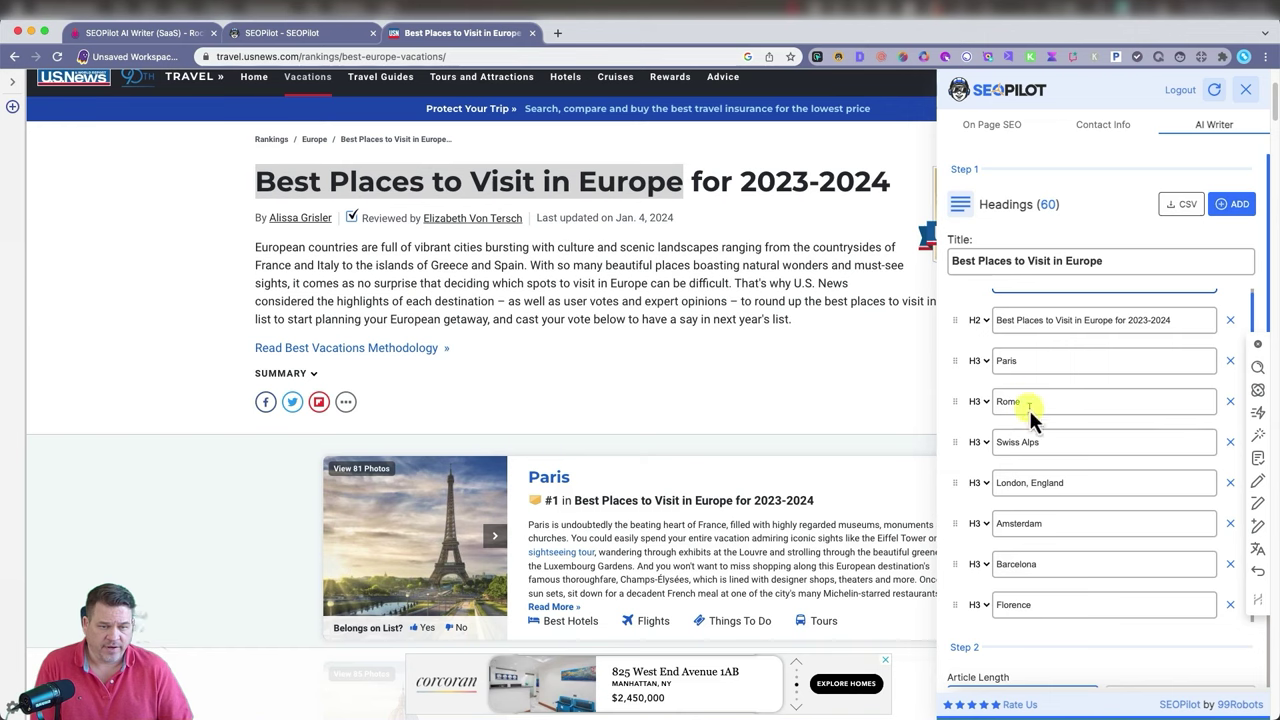
# Review the AI Writer outline's headings against the destinations listed in the U.S. News article
pyautogui.scroll(-3, 1010, 530)
pyautogui.scroll(-1, 1008, 534)
pyautogui.scroll(-9, 466, 543)
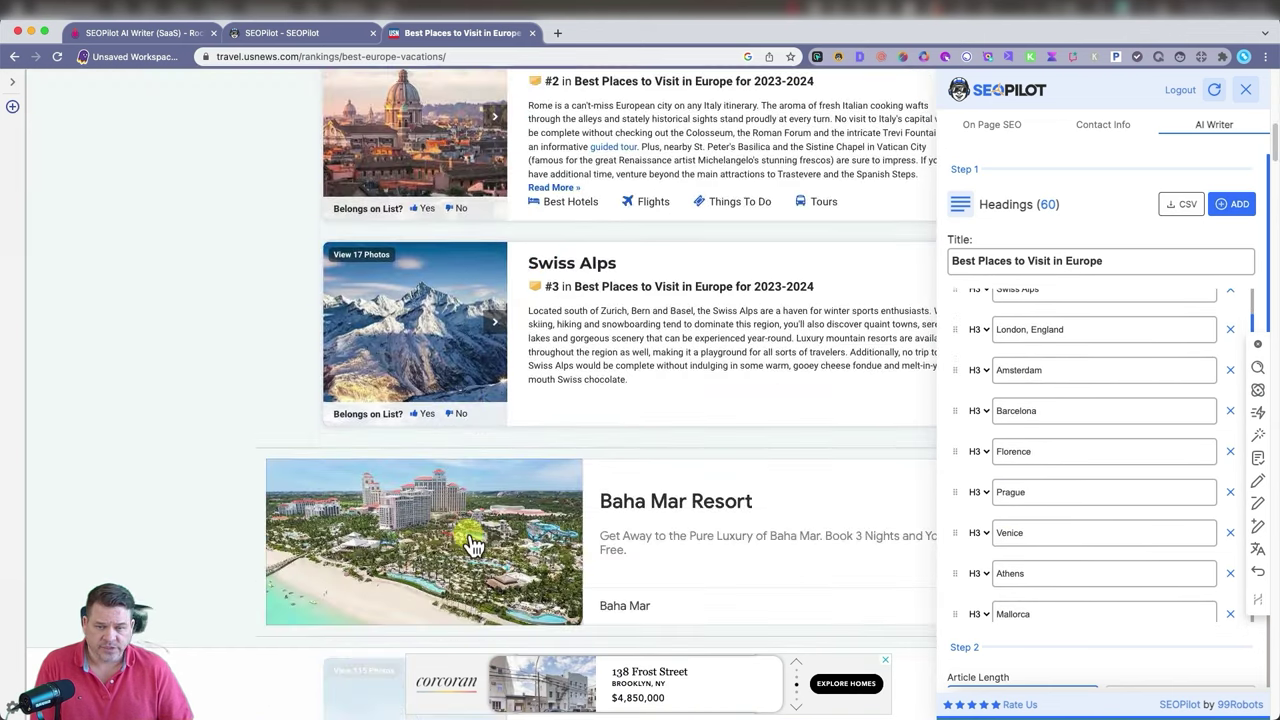
pyautogui.scroll(-15, 466, 543)
pyautogui.scroll(-1, 1085, 423)
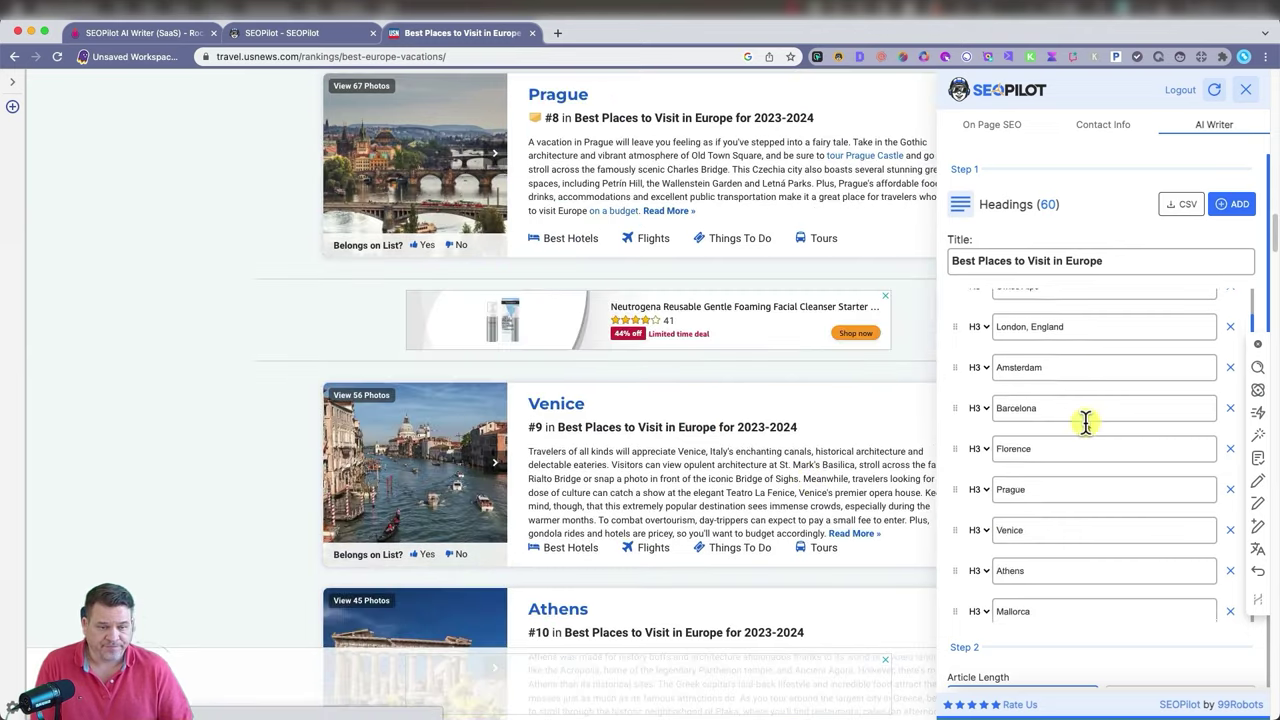
pyautogui.scroll(-15, 1086, 425)
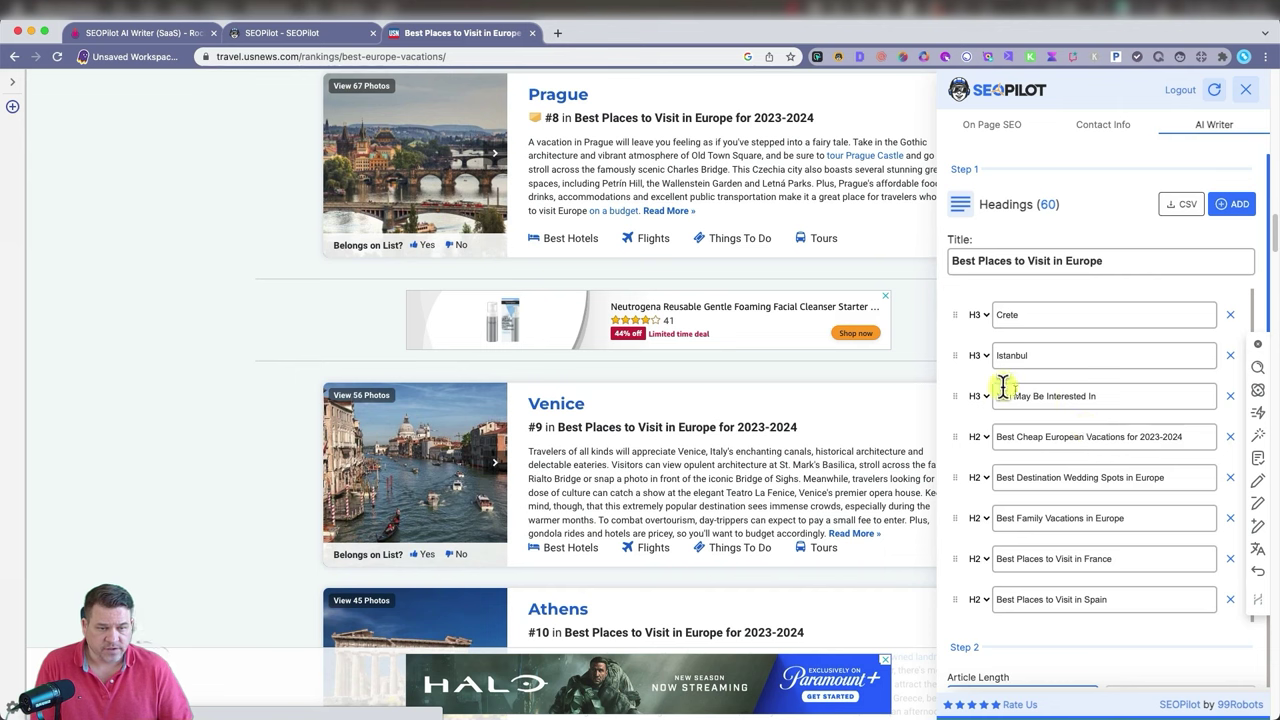
pyautogui.scroll(-10, 1100, 443)
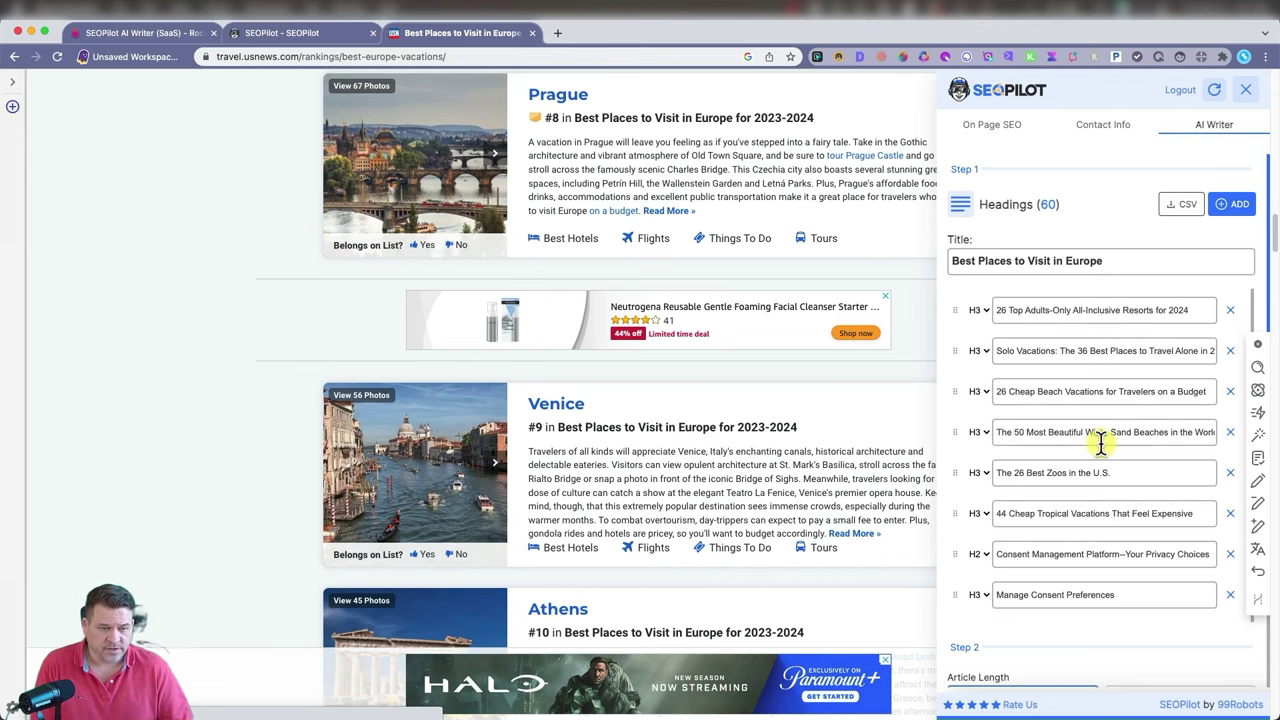
# Remove the consent and cookie headings from the AI Writer outline, from "Consent Management Platform--Your Privacy Choices" through "Cookie List"
pyautogui.scroll(-3, 1100, 443)
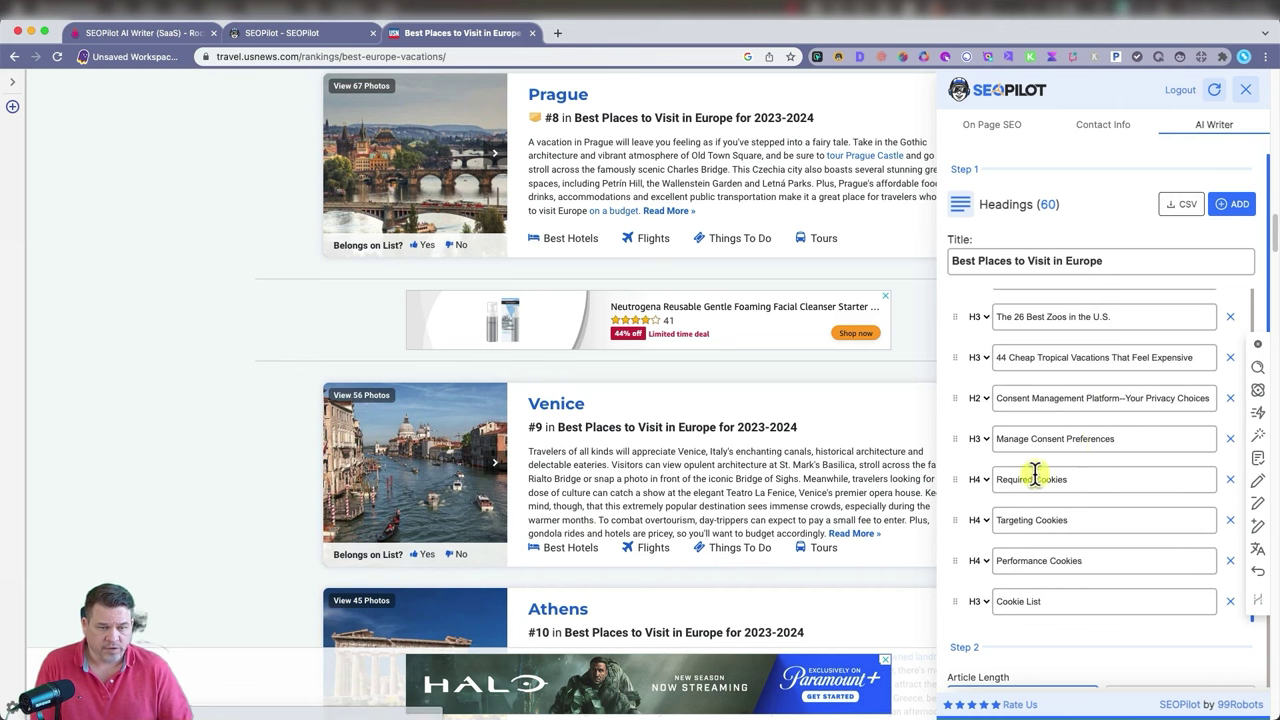
pyautogui.click(1230, 439)
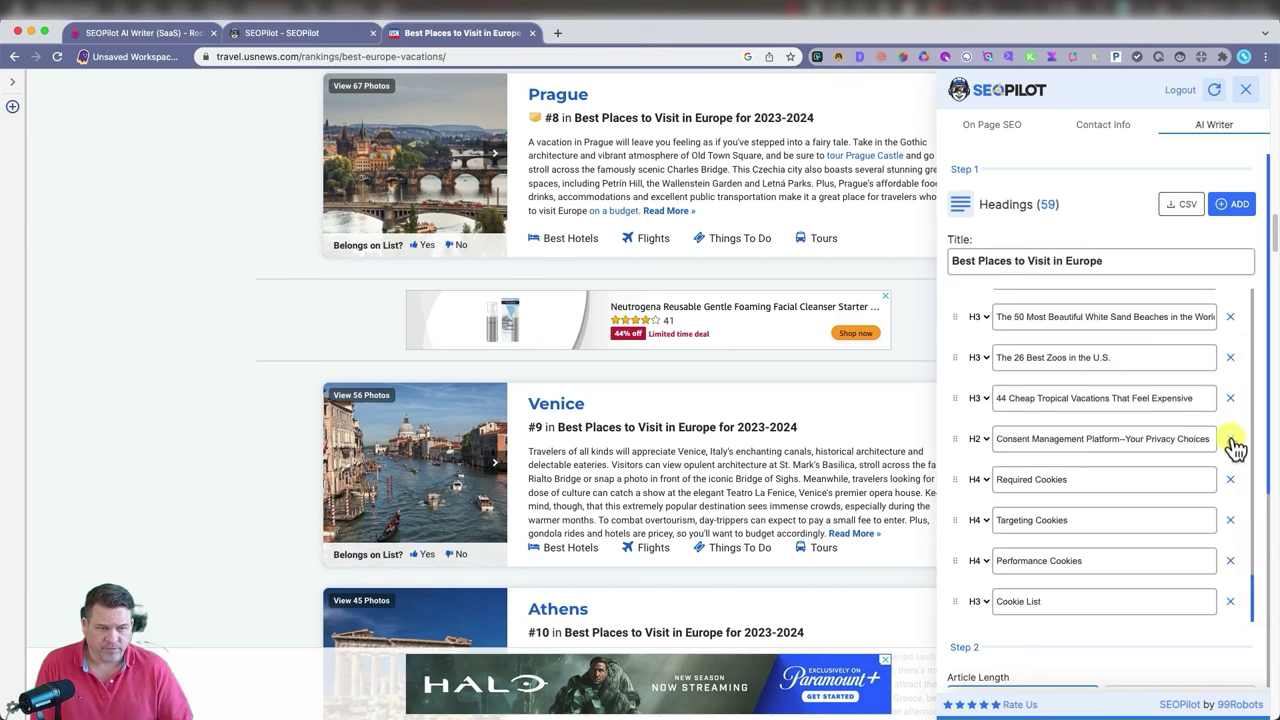
pyautogui.click(1228, 481)
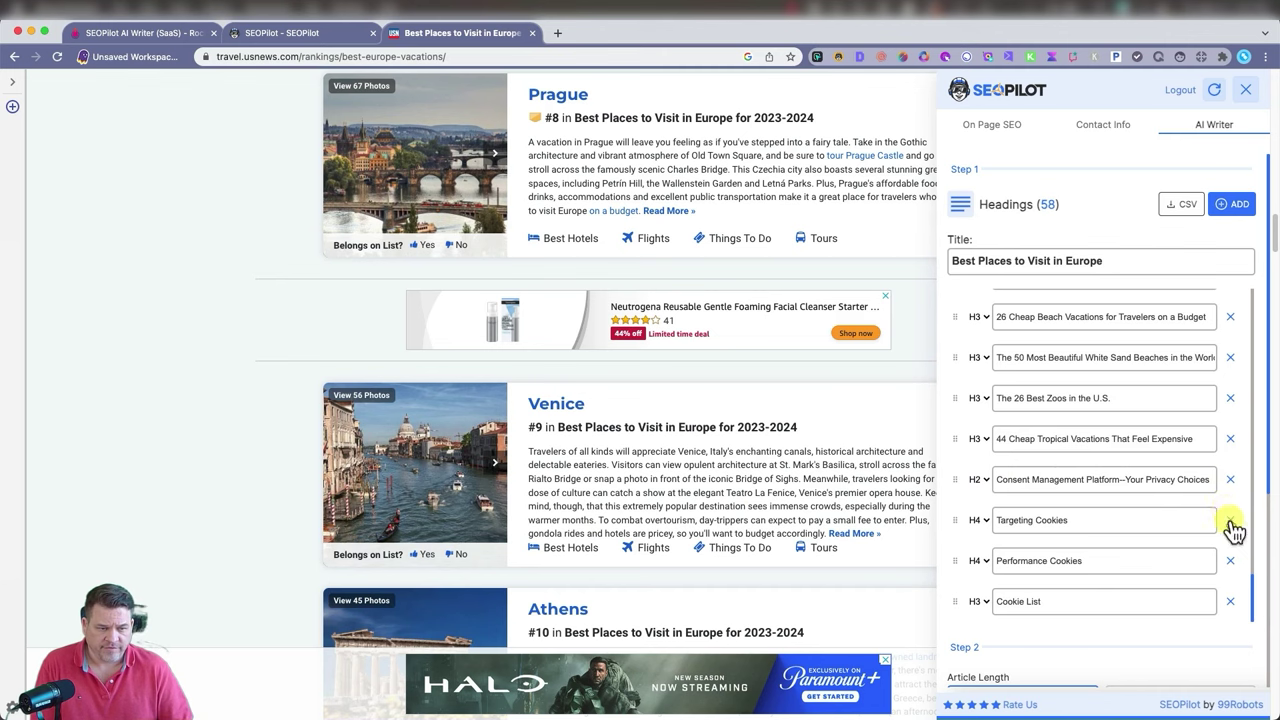
pyautogui.click(1231, 522)
pyautogui.click(1230, 601)
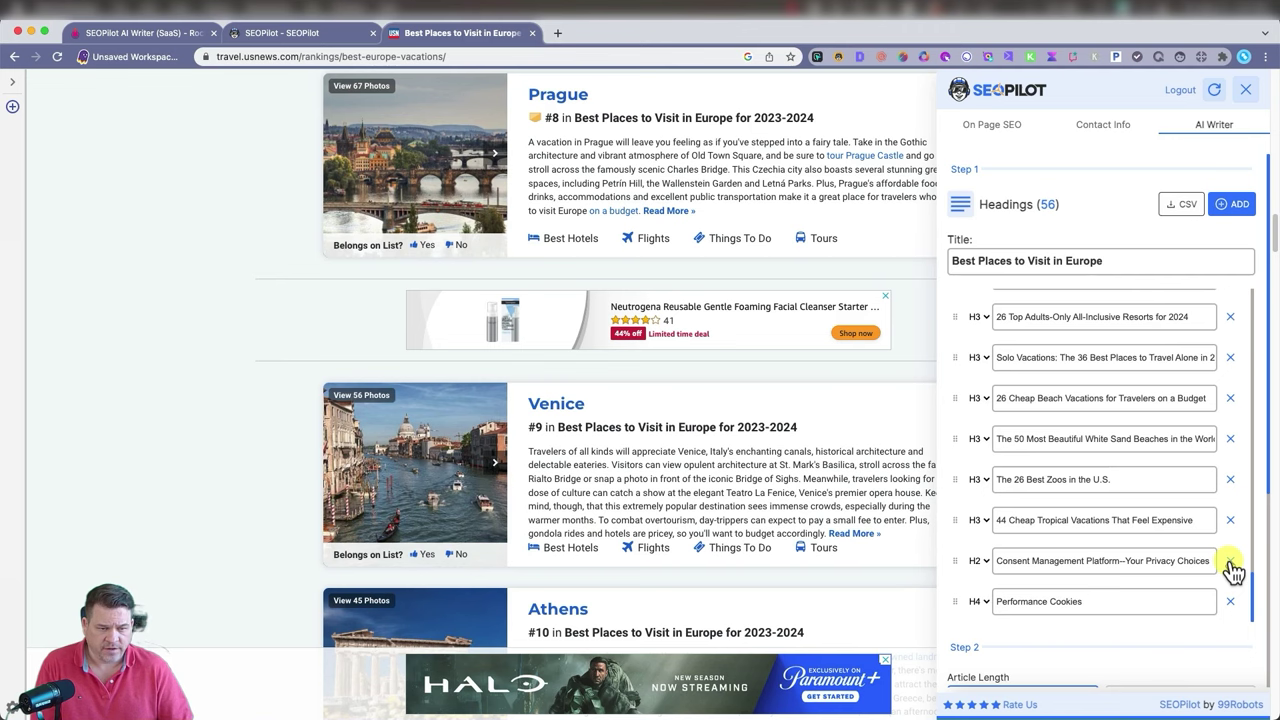
pyautogui.click(1230, 560)
pyautogui.click(1230, 601)
# Remove the H3 heading "44 Cheap Tropical Vacations That Feel Expensive" from the outline
pyautogui.scroll(-3, 727, 528)
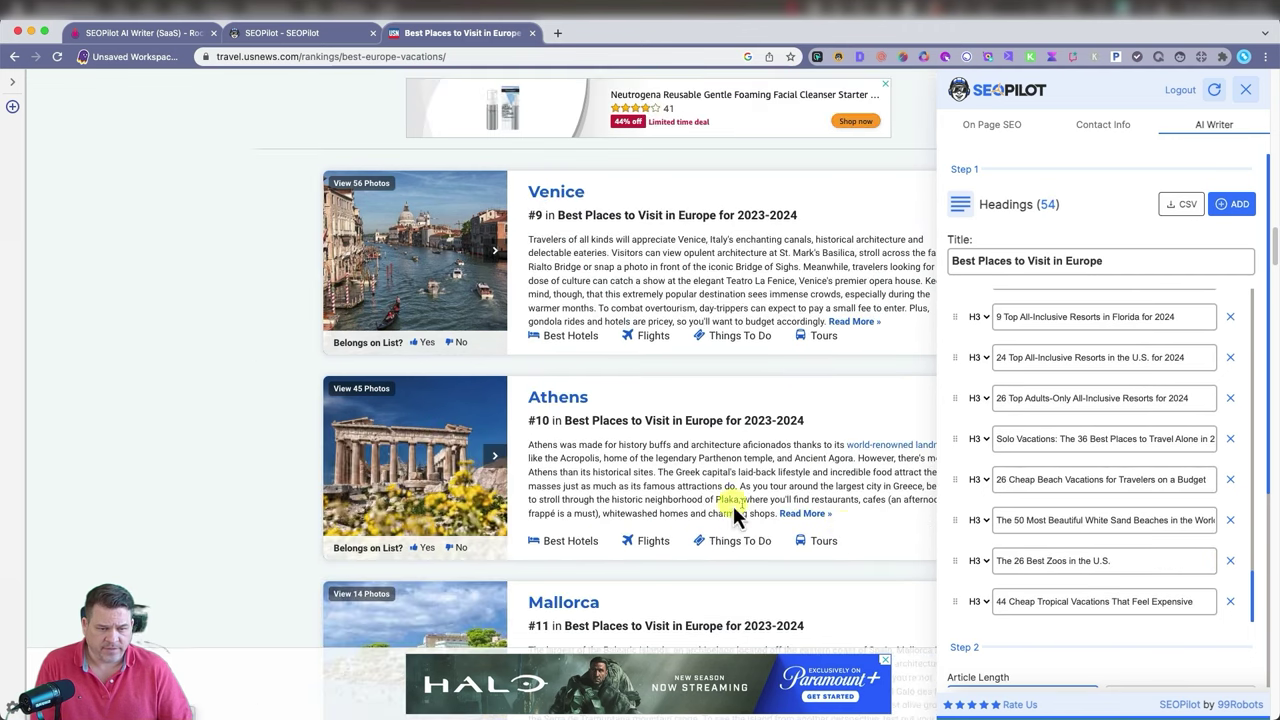
pyautogui.scroll(-1, 760, 530)
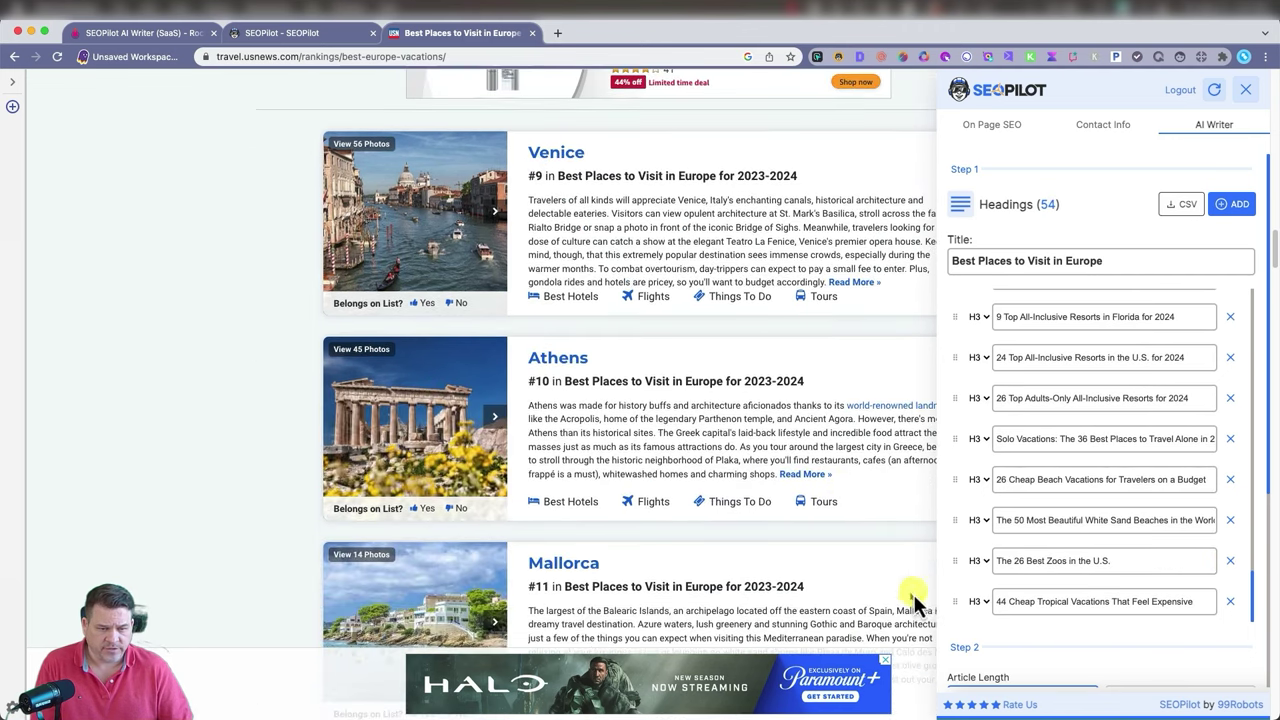
pyautogui.click(1232, 604)
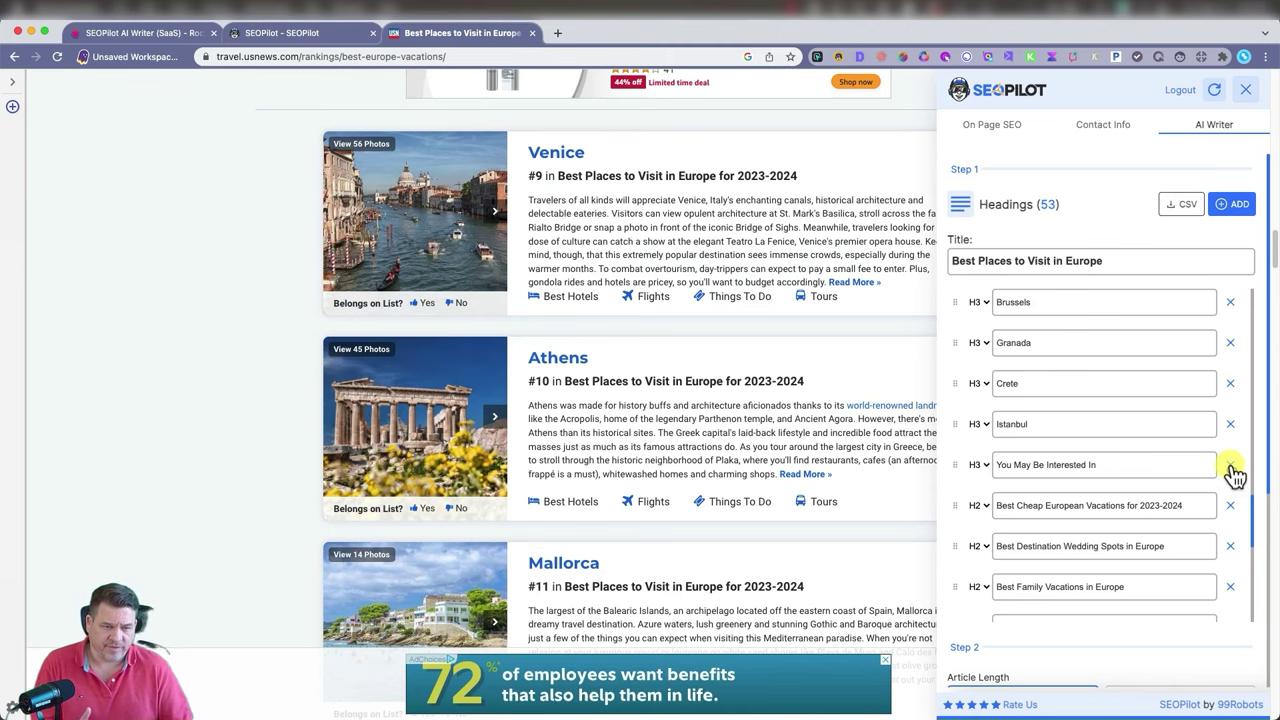
# Check where the article's destinations end, and remove "You May Be Interested In" and every heading after it from the outline
pyautogui.scroll(-20, 551, 443)
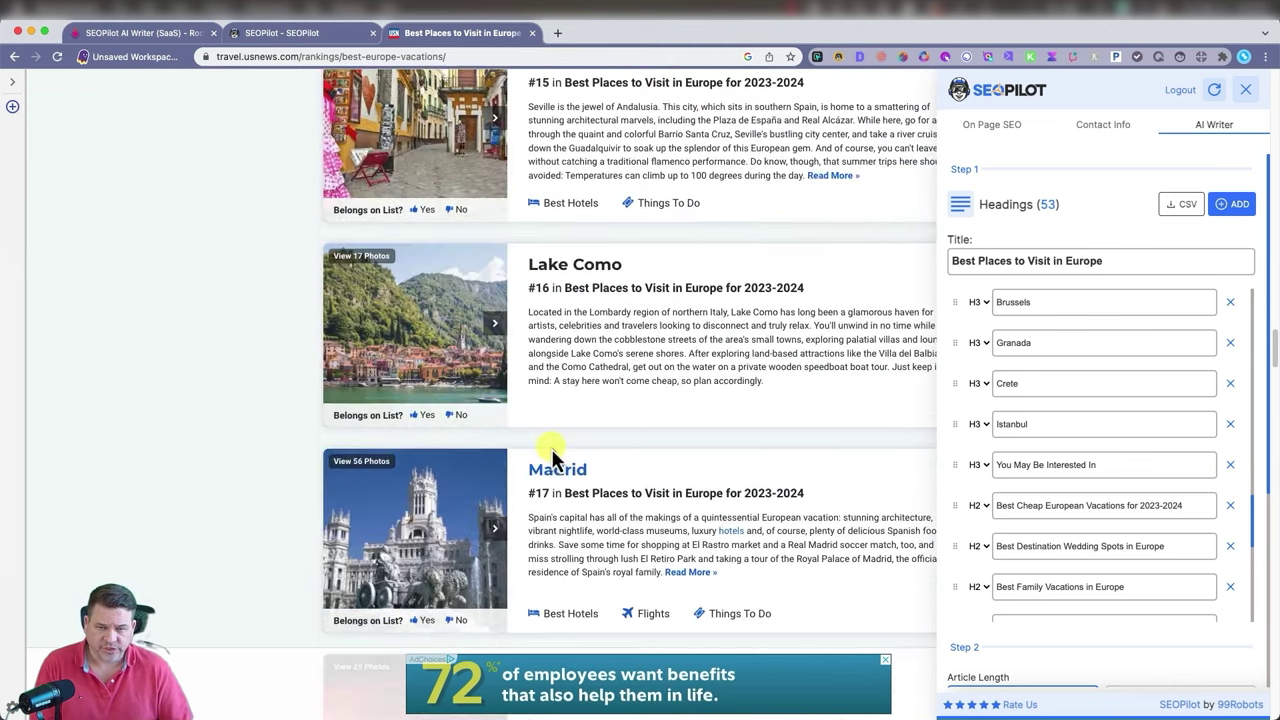
pyautogui.scroll(-5, 552, 455)
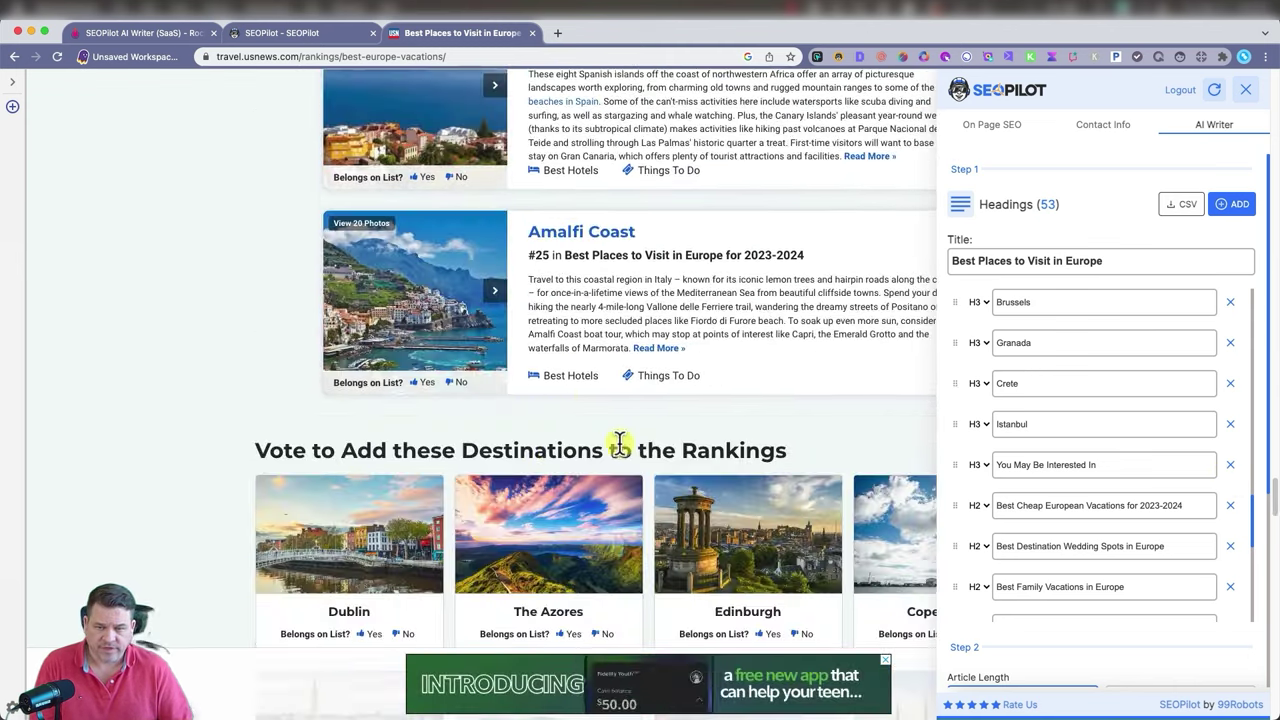
pyautogui.scroll(-1, 612, 445)
pyautogui.scroll(-15, 630, 440)
pyautogui.scroll(6, 630, 440)
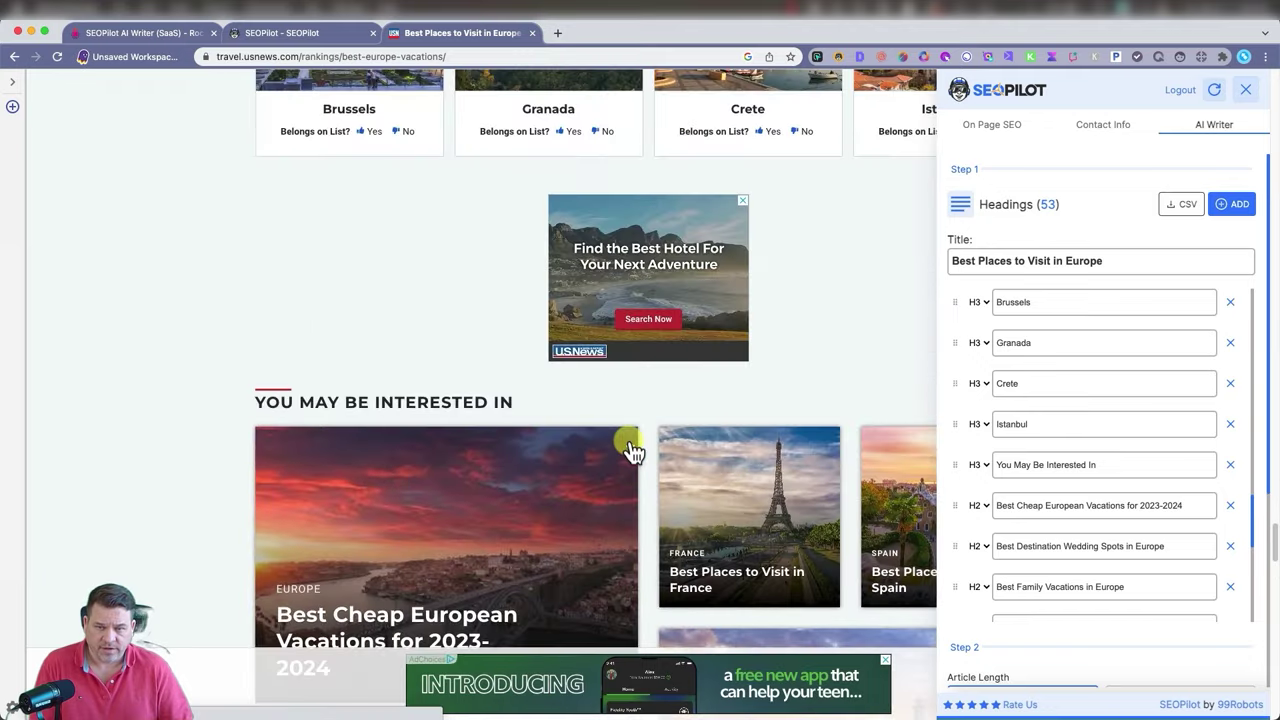
pyautogui.scroll(-3, 632, 452)
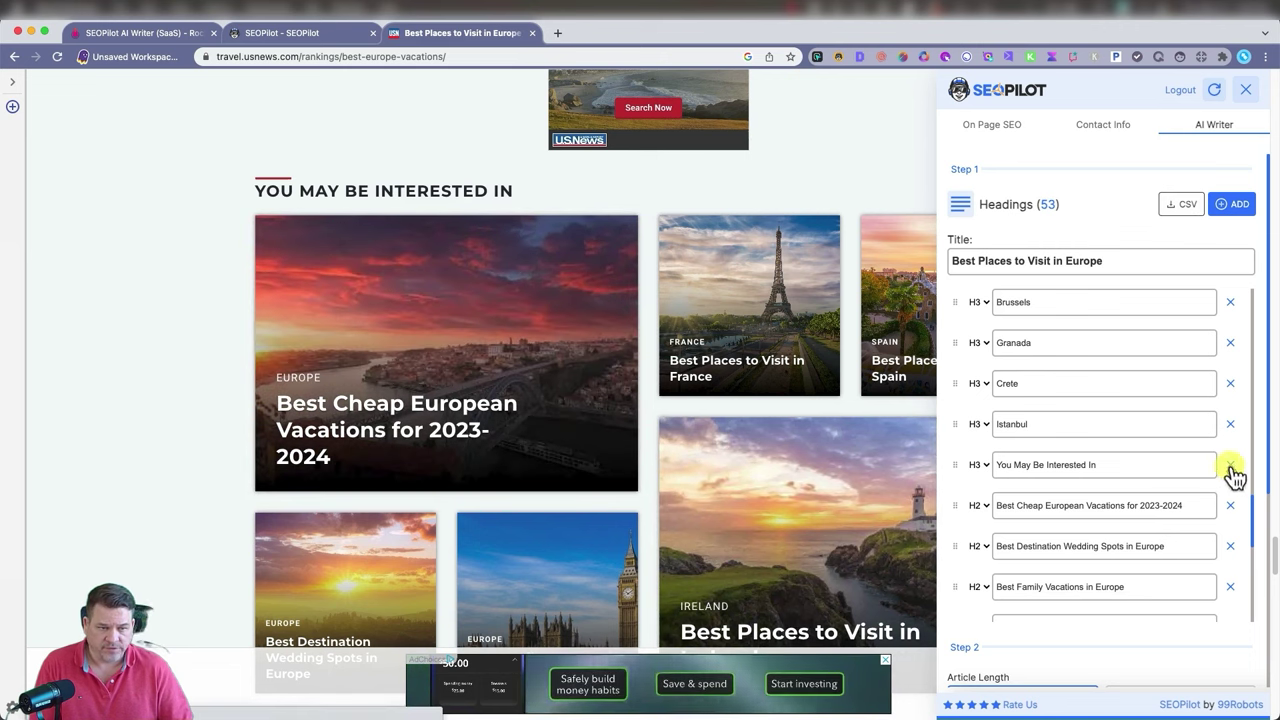
pyautogui.click(1230, 466)
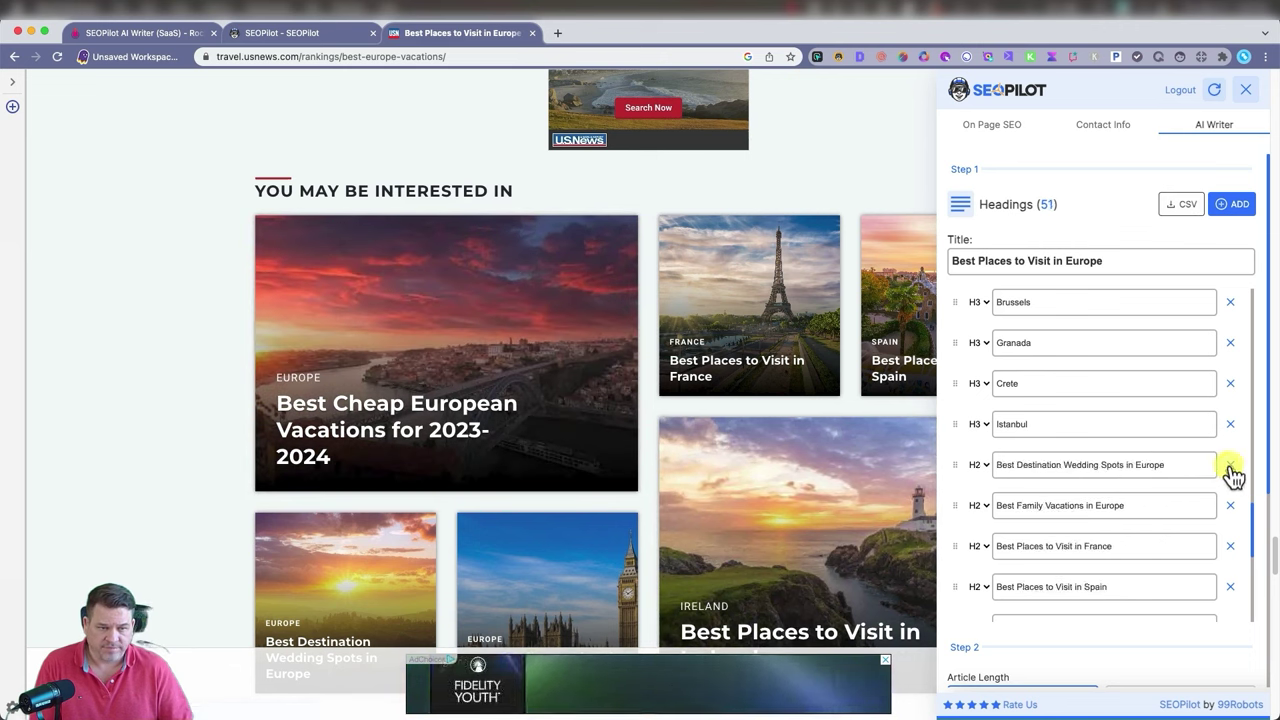
pyautogui.click(1230, 466)
pyautogui.click(1230, 466)
pyautogui.click(1230, 466)
pyautogui.click(1230, 466)
pyautogui.click(1230, 466)
pyautogui.click(1230, 466)
pyautogui.click(1230, 466)
pyautogui.click(1230, 466)
pyautogui.click(1230, 466)
pyautogui.click(1230, 466)
pyautogui.click(1230, 466)
pyautogui.click(1231, 505)
pyautogui.click(1231, 530)
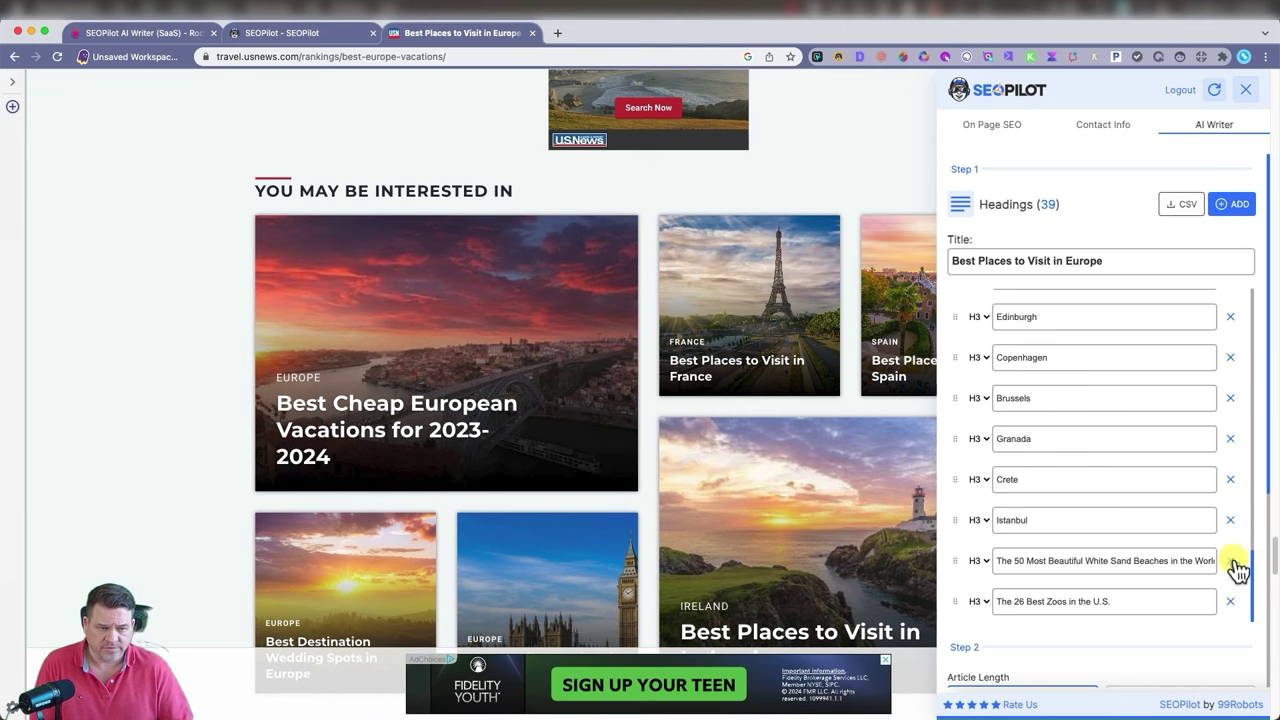
pyautogui.click(1231, 565)
pyautogui.click(1231, 565)
# Generate a short article with the keywords "best vacation sports in Europe, vacations in Europe", leaving the article tone empty
pyautogui.scroll(15, 1024, 567)
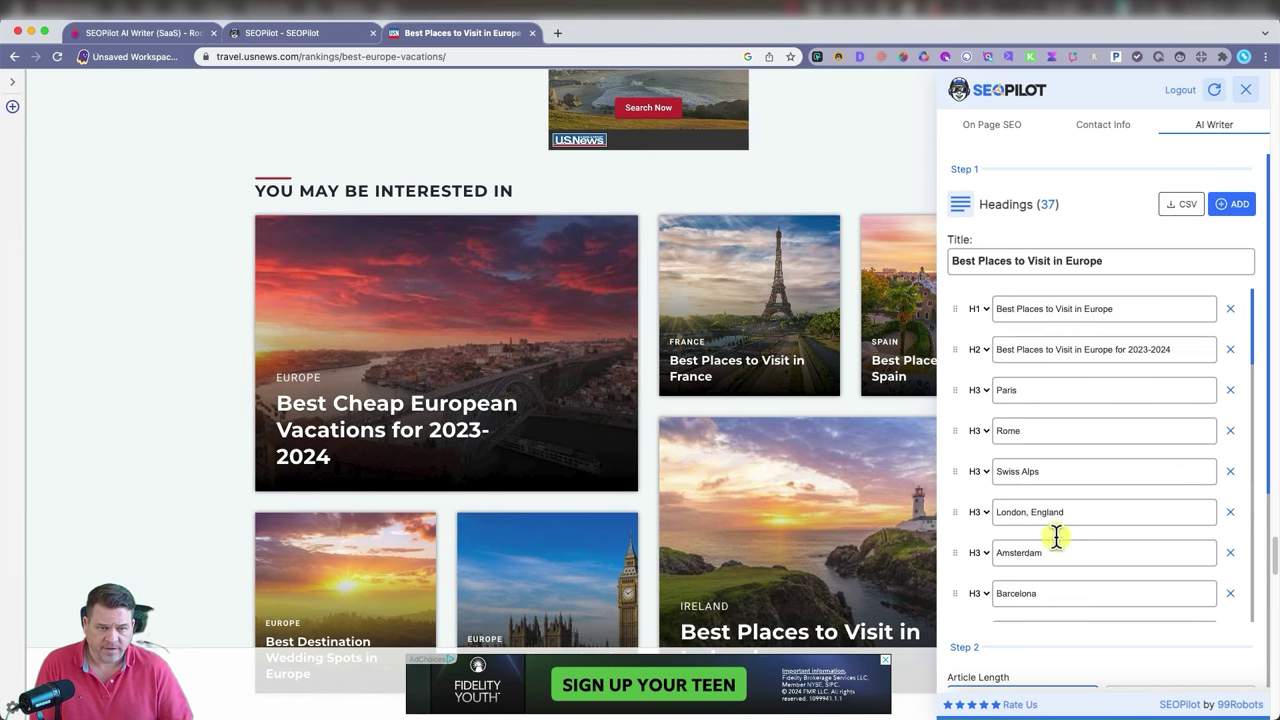
pyautogui.scroll(-15, 1130, 410)
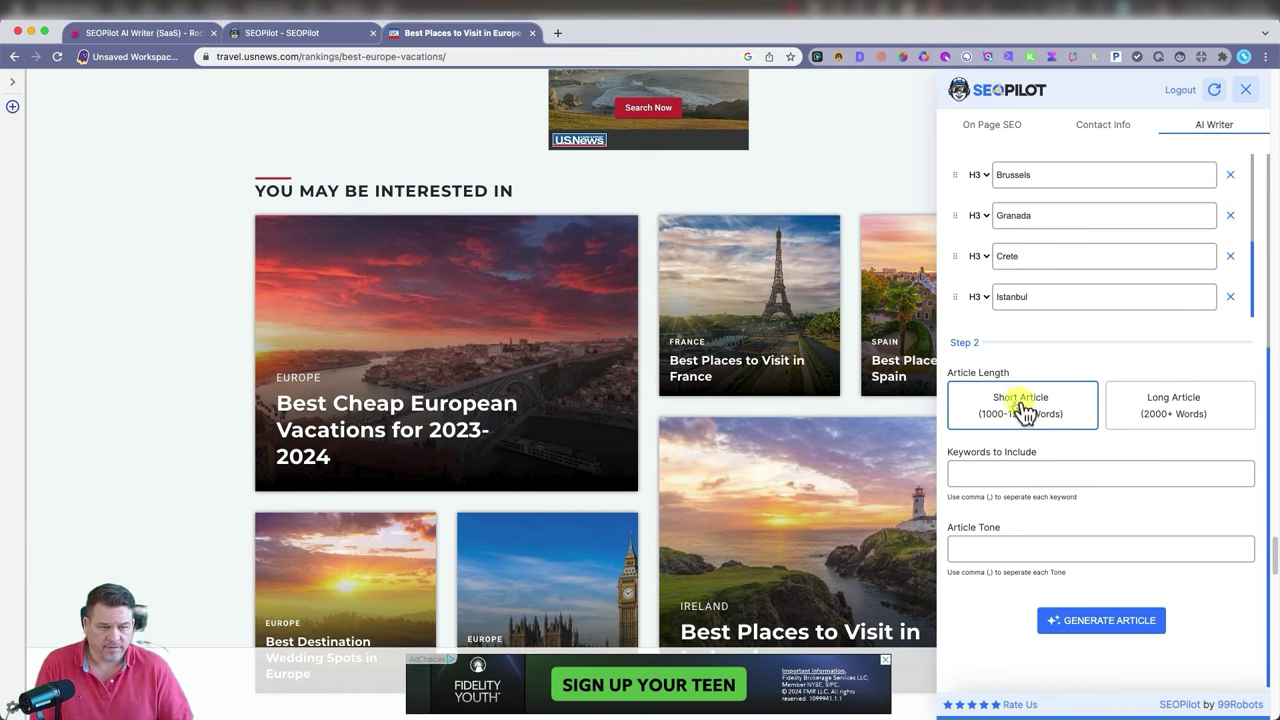
pyautogui.click(986, 472)
pyautogui.write('best')
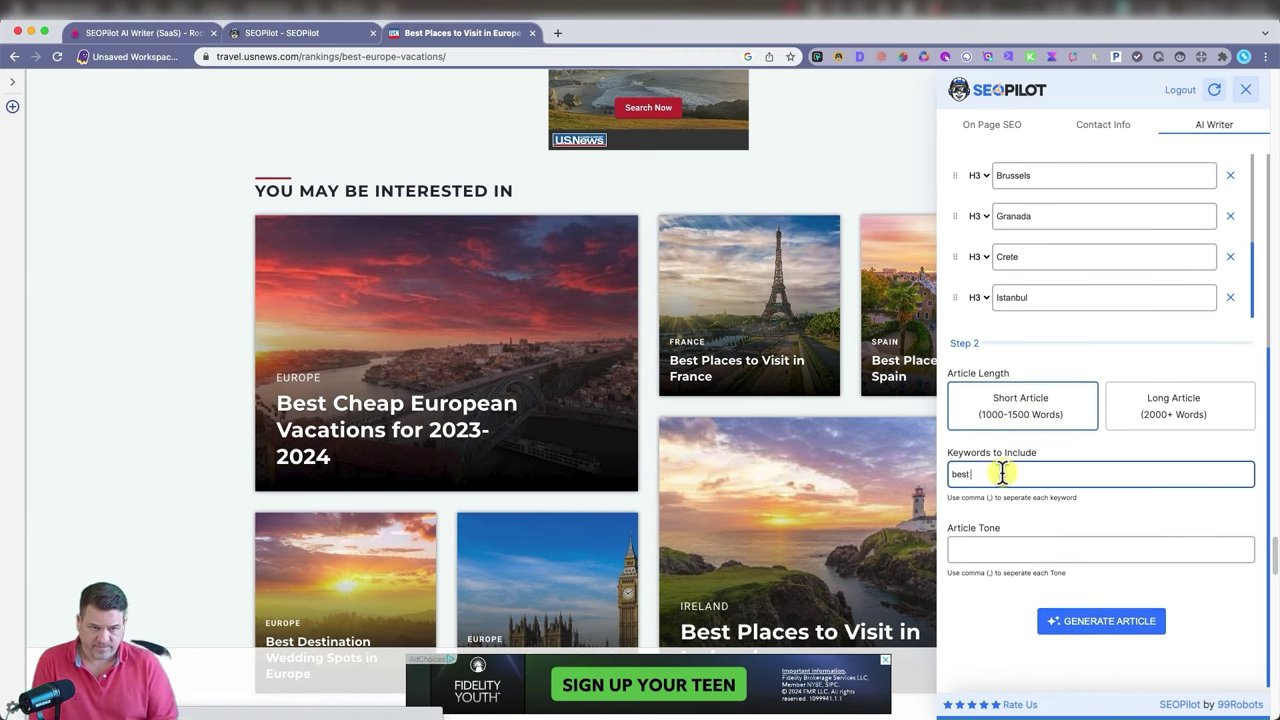
pyautogui.write(' vacation sports in Europe, vacations in Europe')
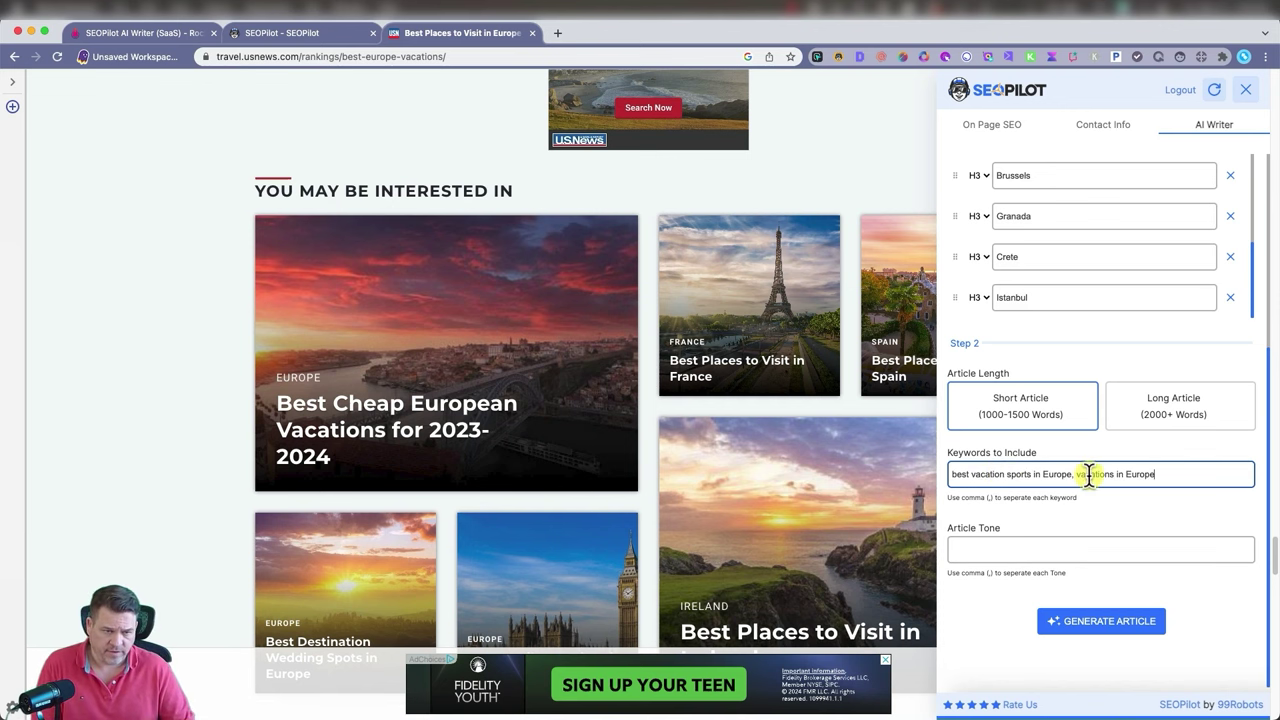
pyautogui.click(966, 547)
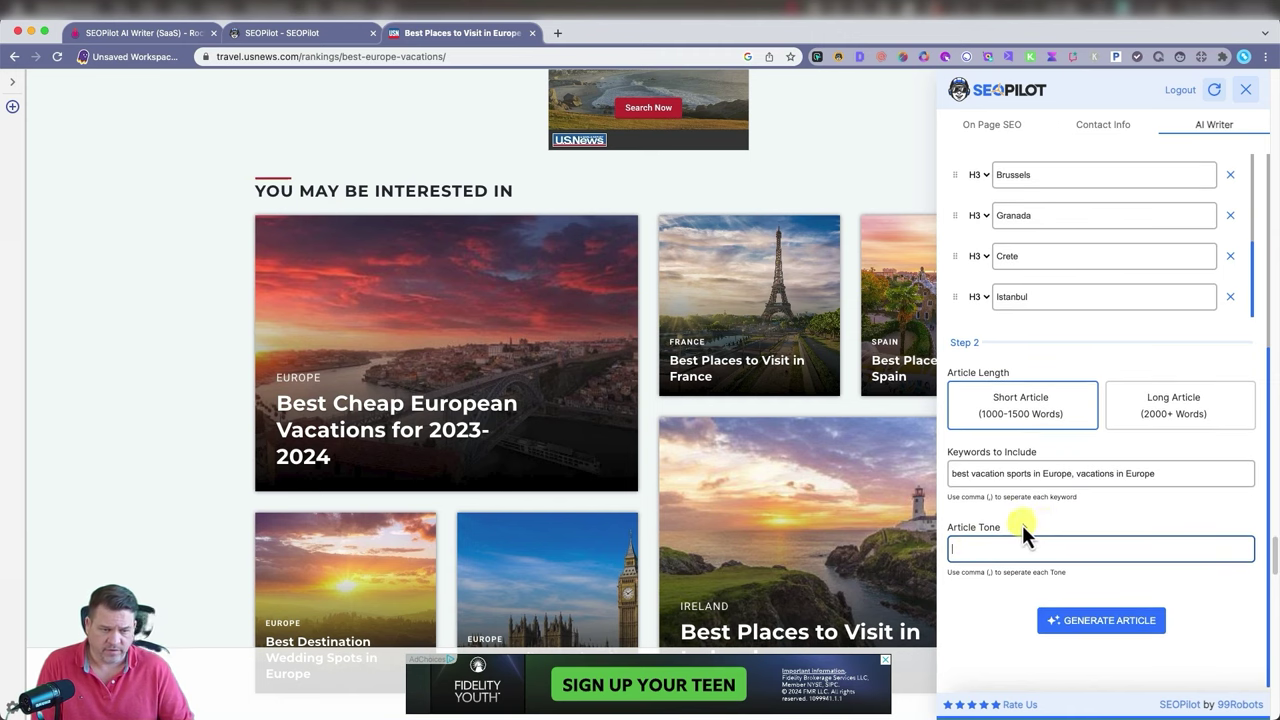
pyautogui.click(1113, 622)
pyautogui.scroll(-3, 1155, 590)
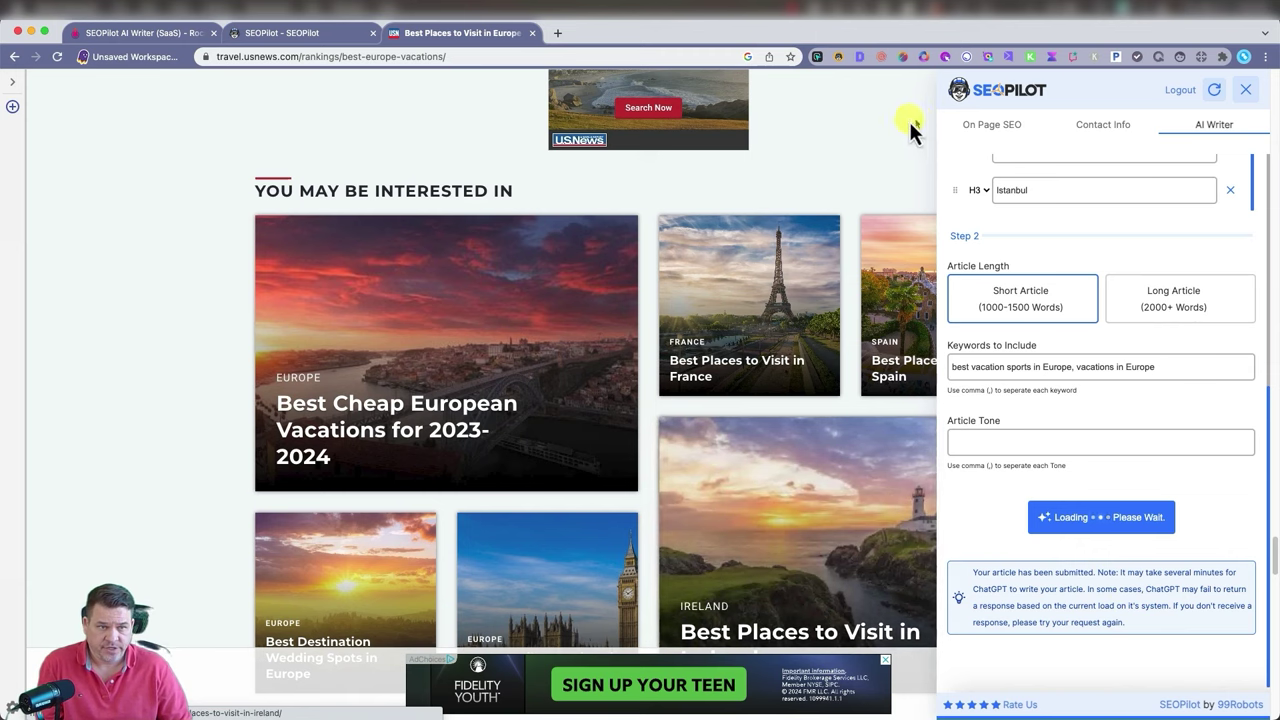
# Switch to the SEOPilot dashboard and open "Best Places to Visit in Europe" from the saved articles
pyautogui.click(313, 32)
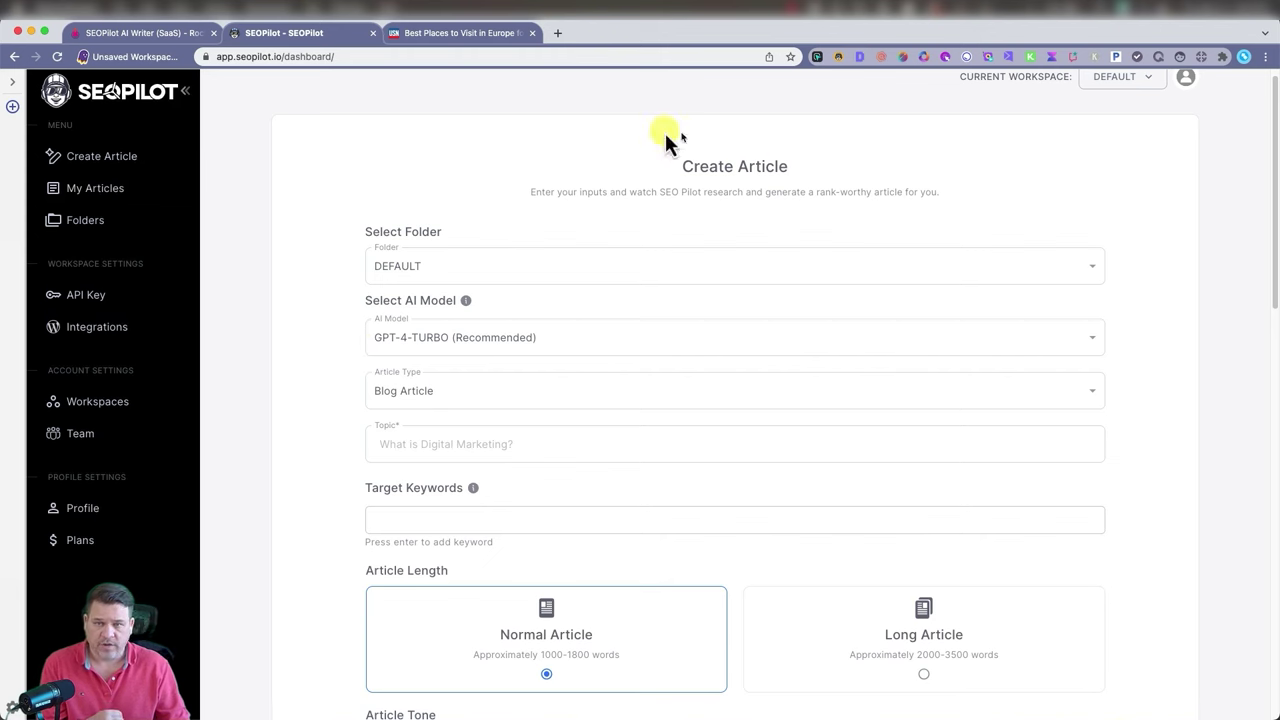
pyautogui.click(100, 199)
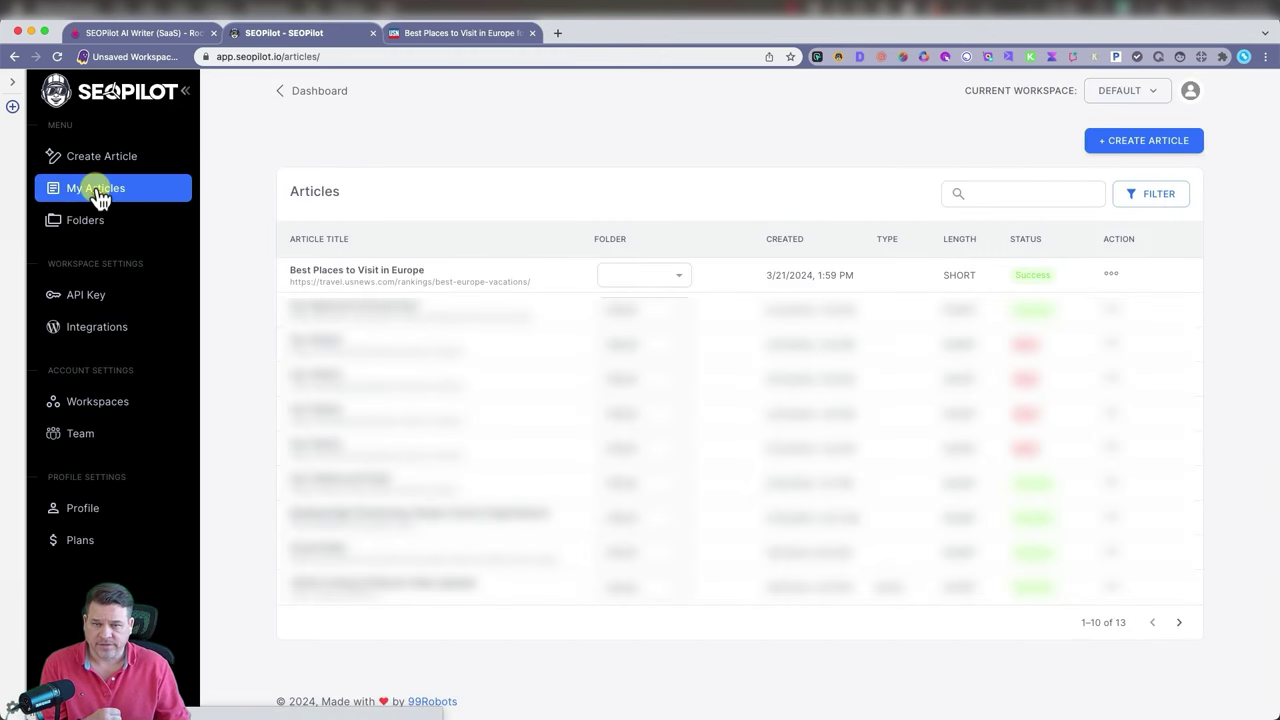
pyautogui.click(370, 280)
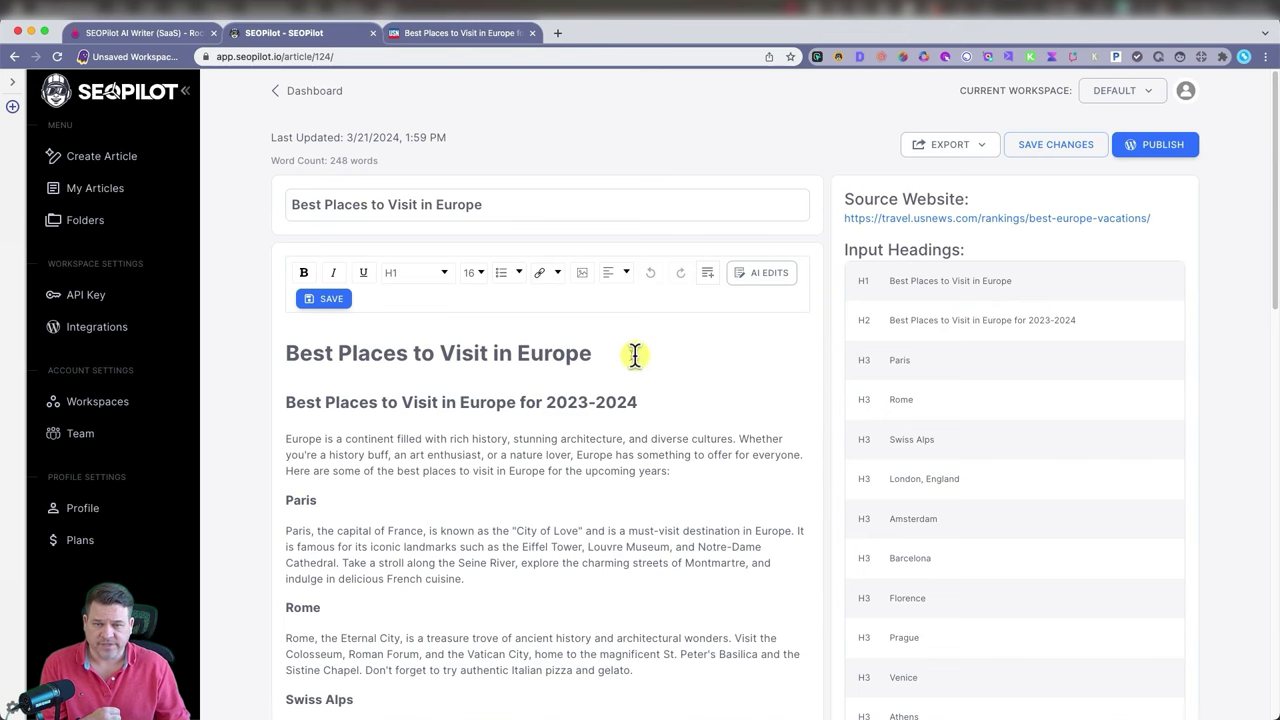
# Examine the generated article's text under each heading and compare it with the input headings
pyautogui.scroll(-1, 564, 467)
pyautogui.scroll(-8, 564, 467)
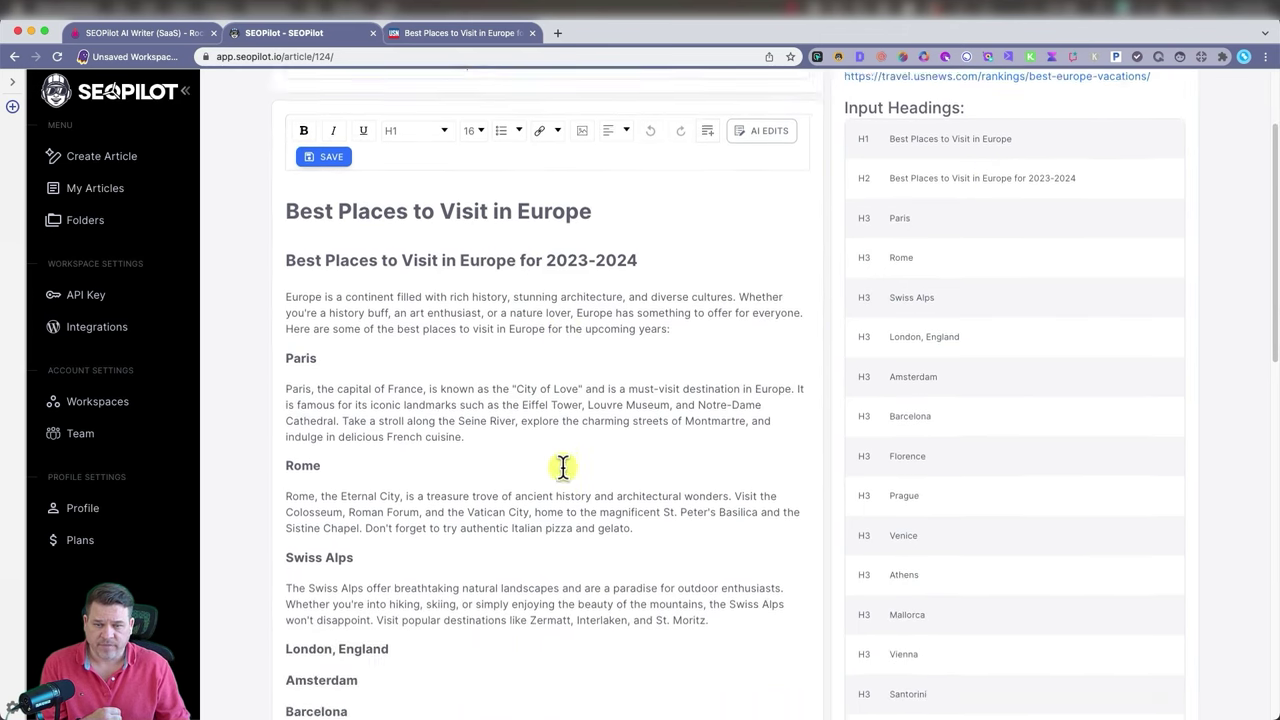
pyautogui.scroll(-14, 562, 467)
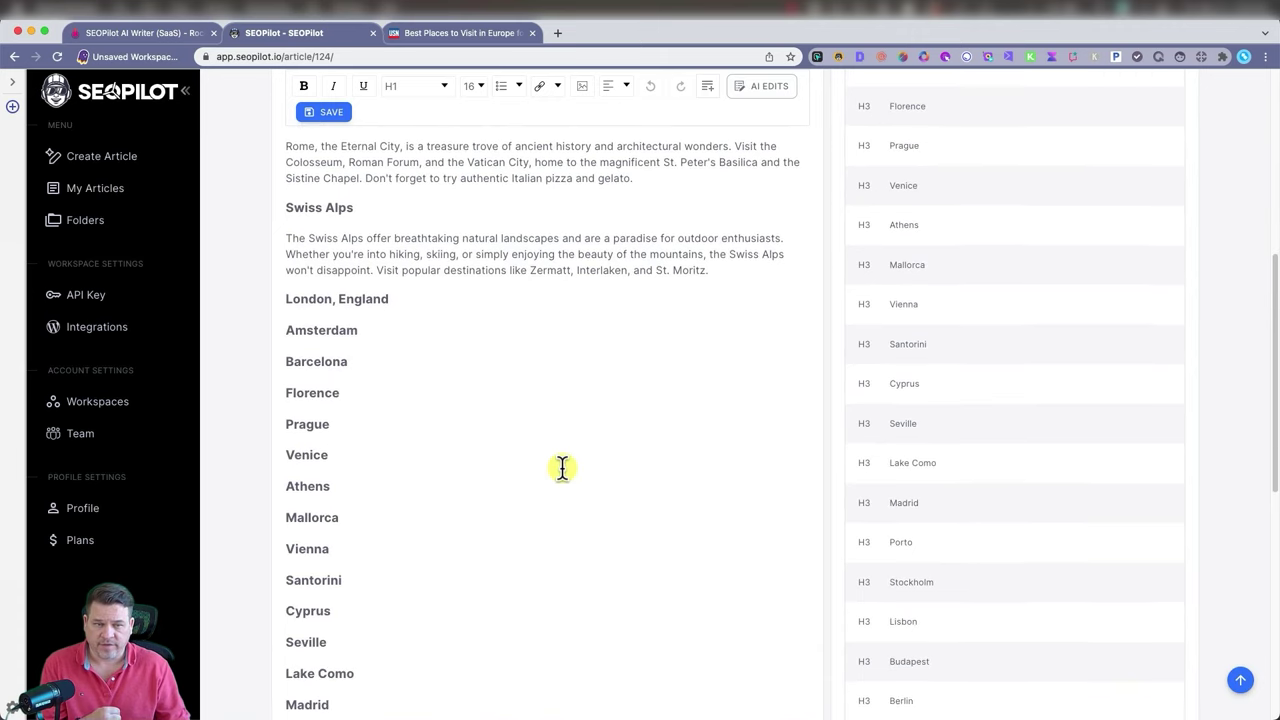
pyautogui.scroll(-2, 562, 467)
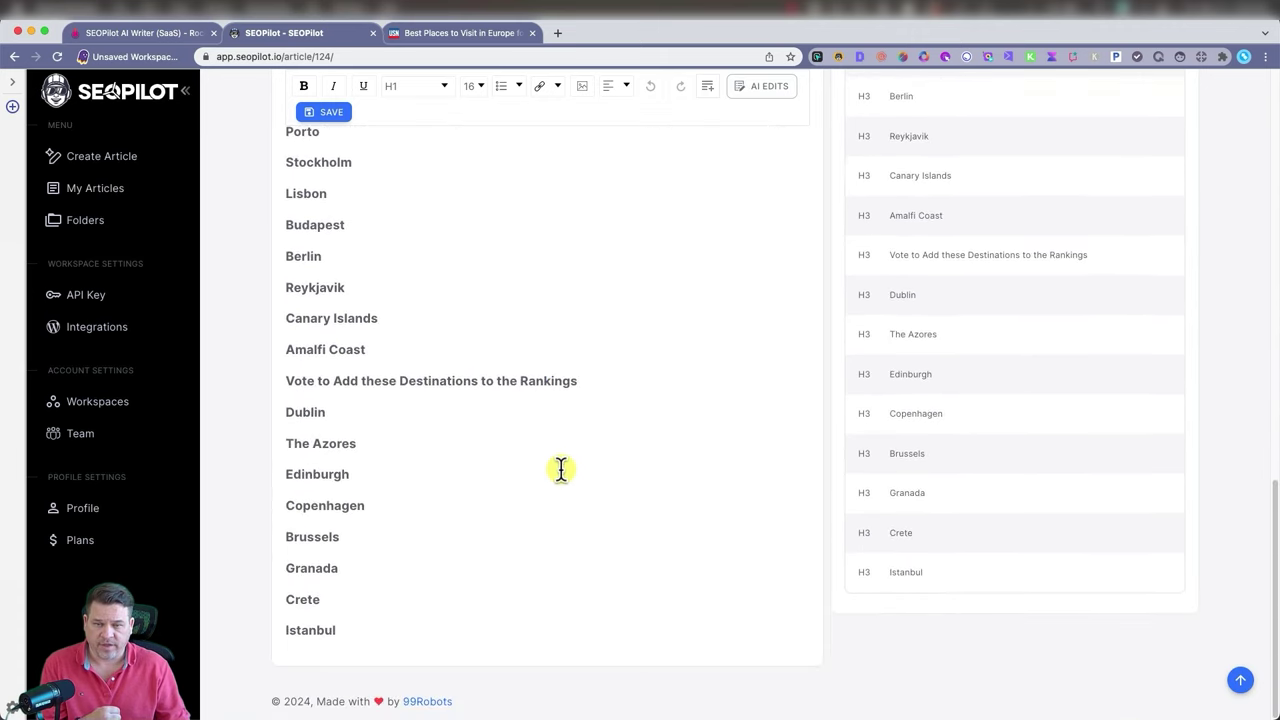
pyautogui.scroll(20, 558, 470)
pyautogui.scroll(-11, 558, 470)
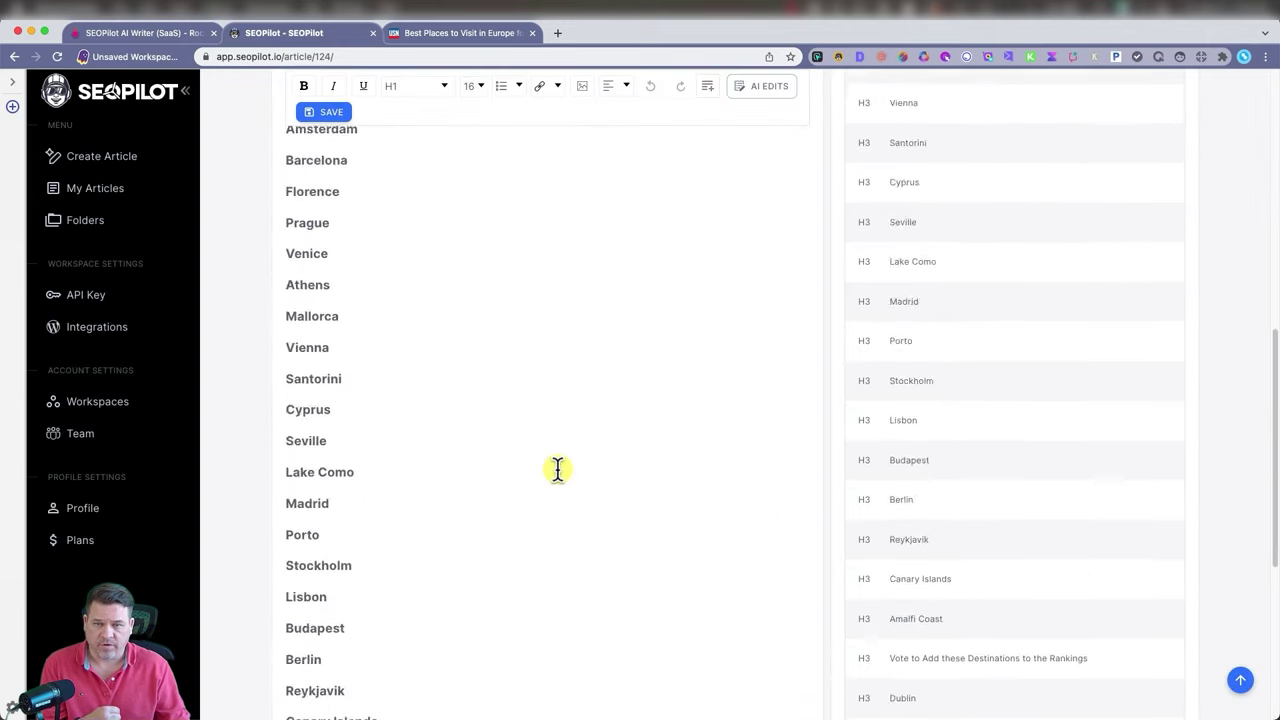
pyautogui.scroll(4, 558, 470)
pyautogui.scroll(7, 558, 470)
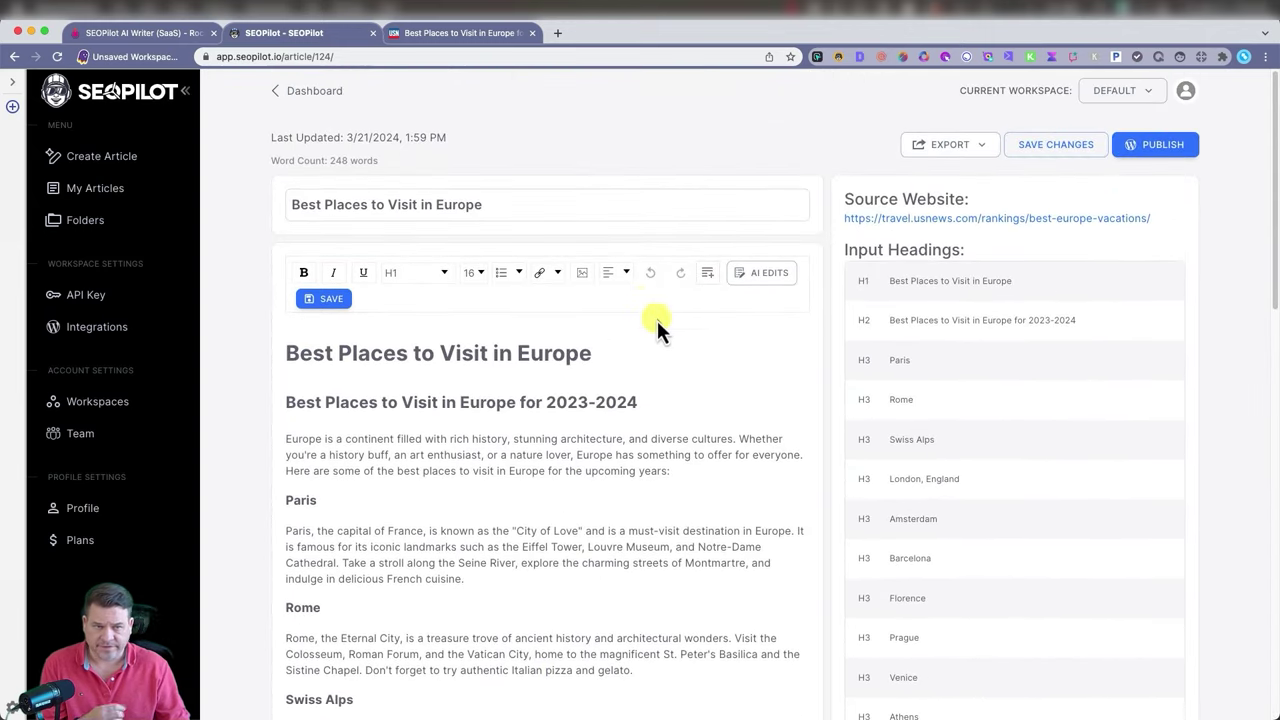
pyautogui.scroll(-6, 546, 383)
pyautogui.scroll(2, 534, 366)
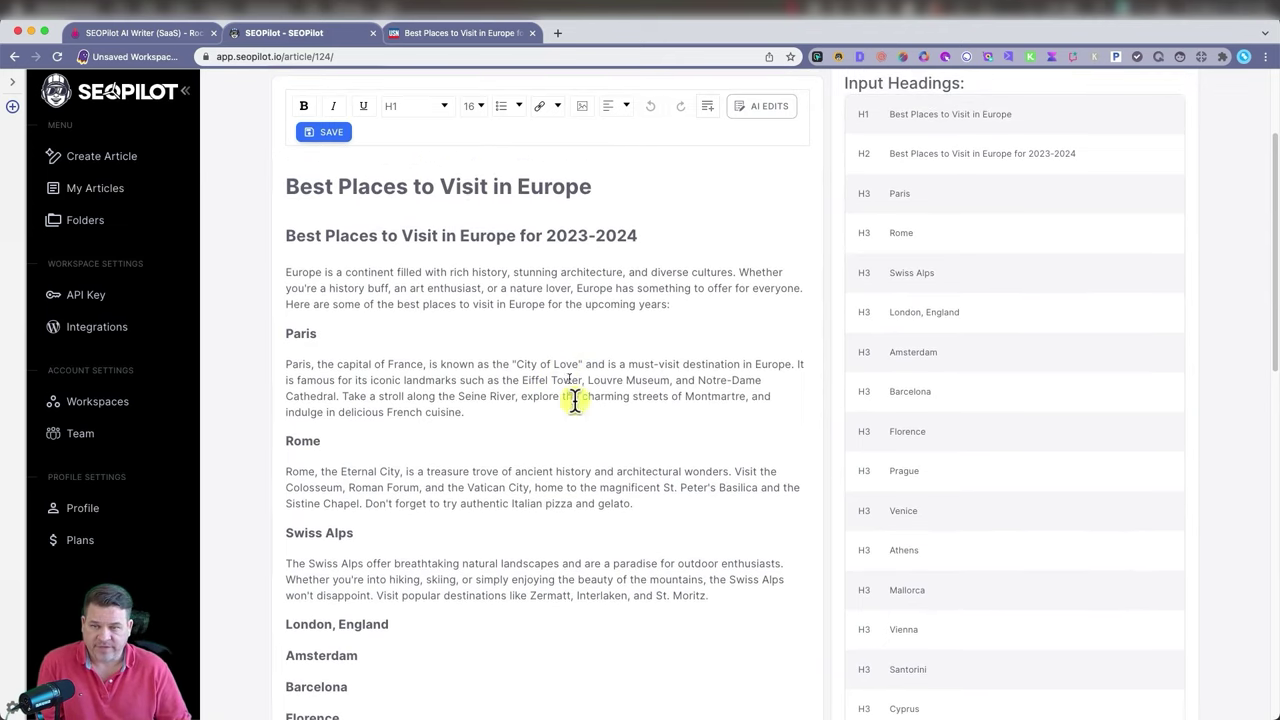
pyautogui.scroll(3, 612, 452)
# Return to the U.S. News article and review its full heading structure in the extension's on-page SEO report
pyautogui.click(455, 33)
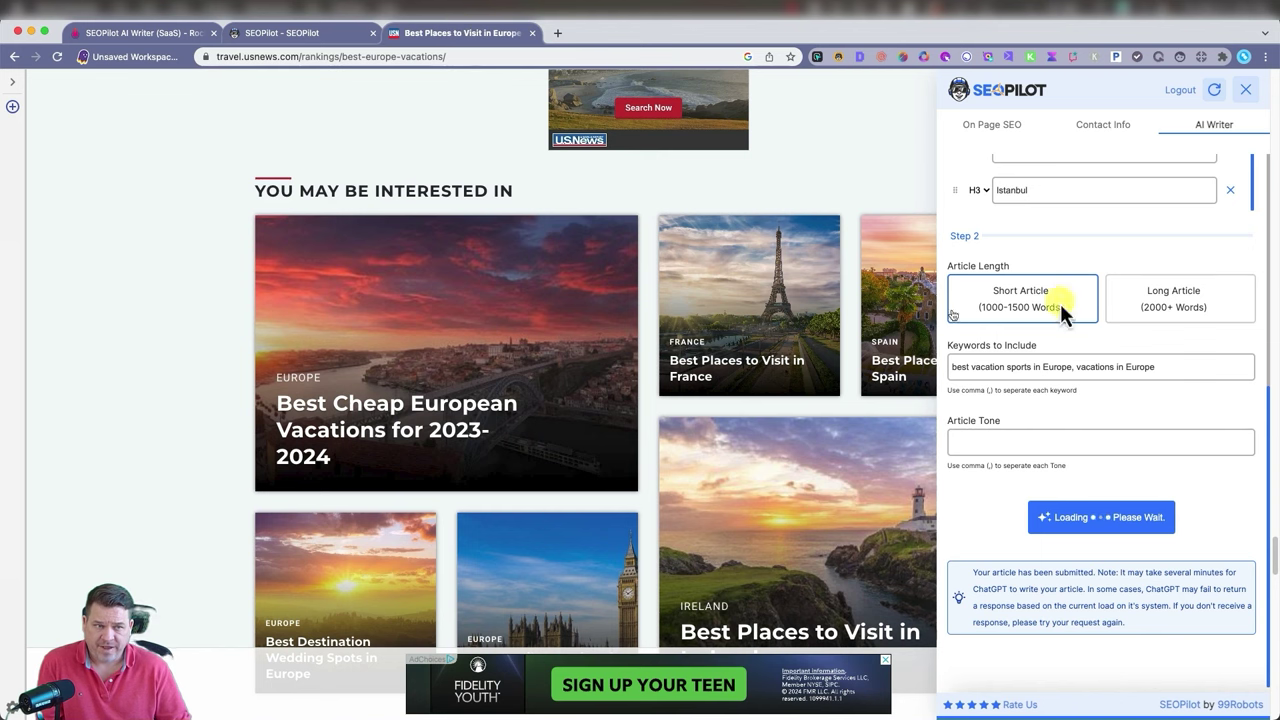
pyautogui.click(1010, 130)
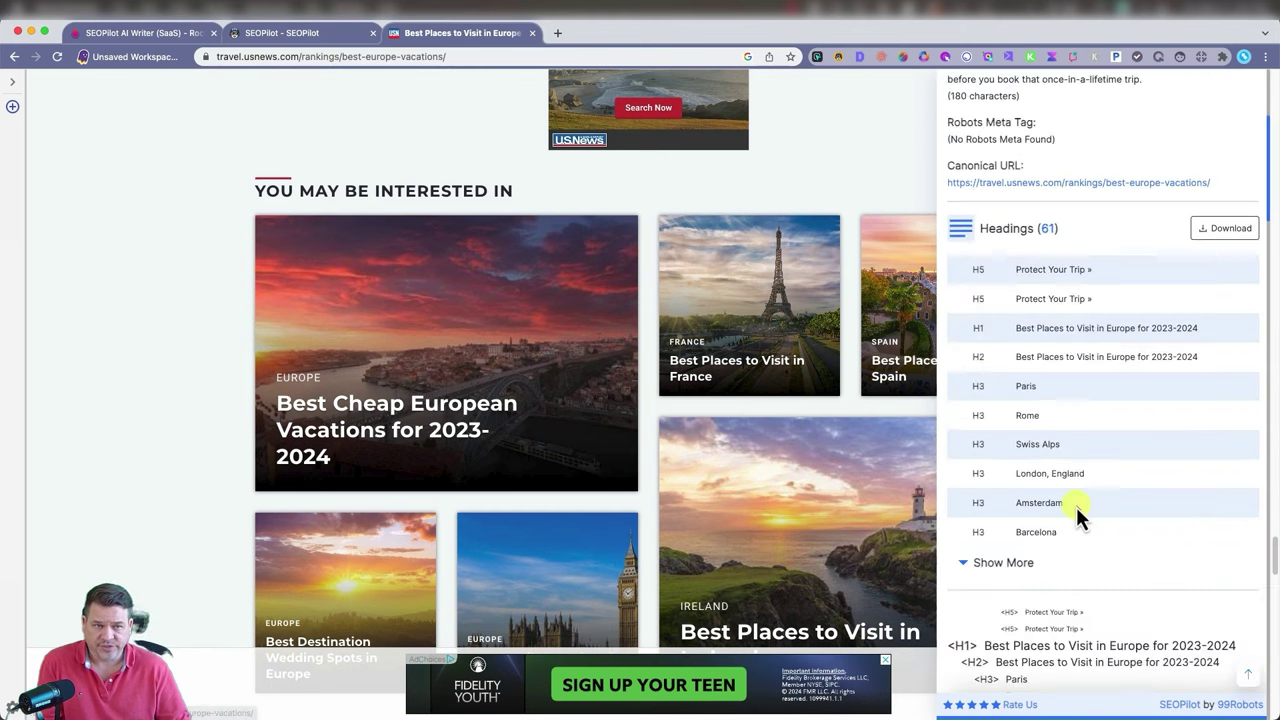
pyautogui.scroll(-10, 1075, 504)
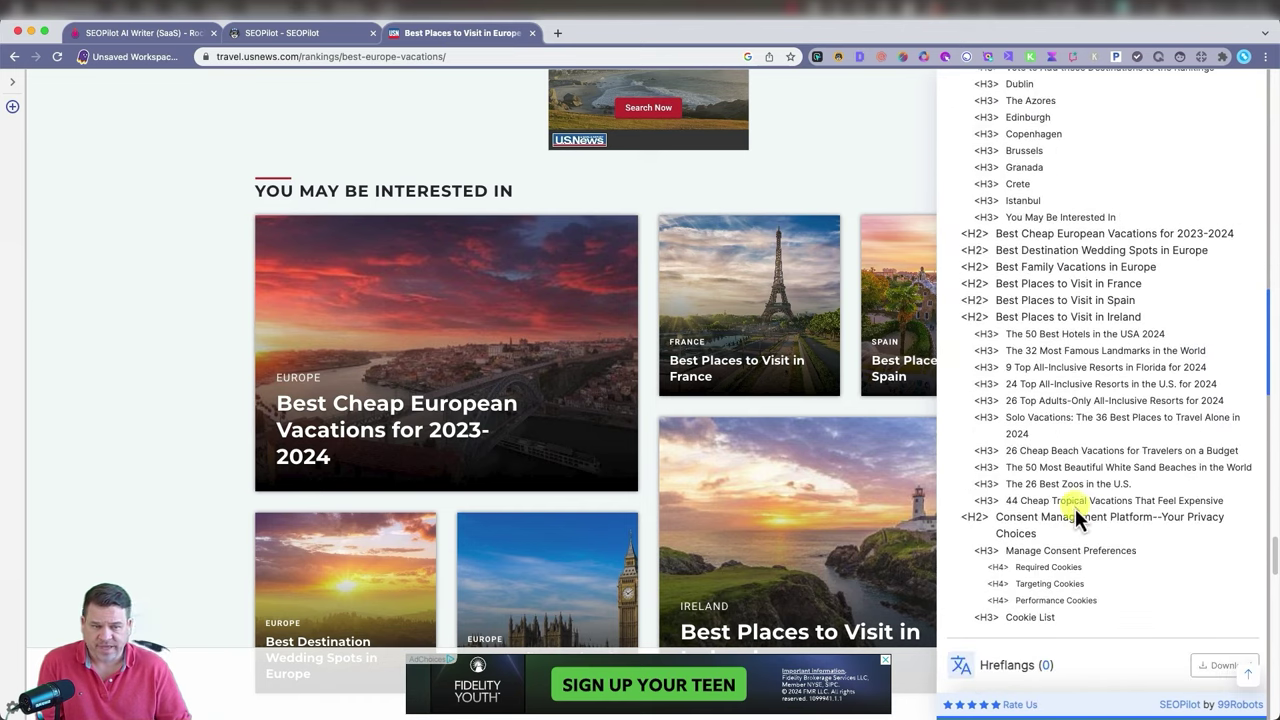
# Review the rest of the page's on-page SEO report and its Contact Info, and return to the On Page SEO summary
pyautogui.scroll(-10, 1075, 516)
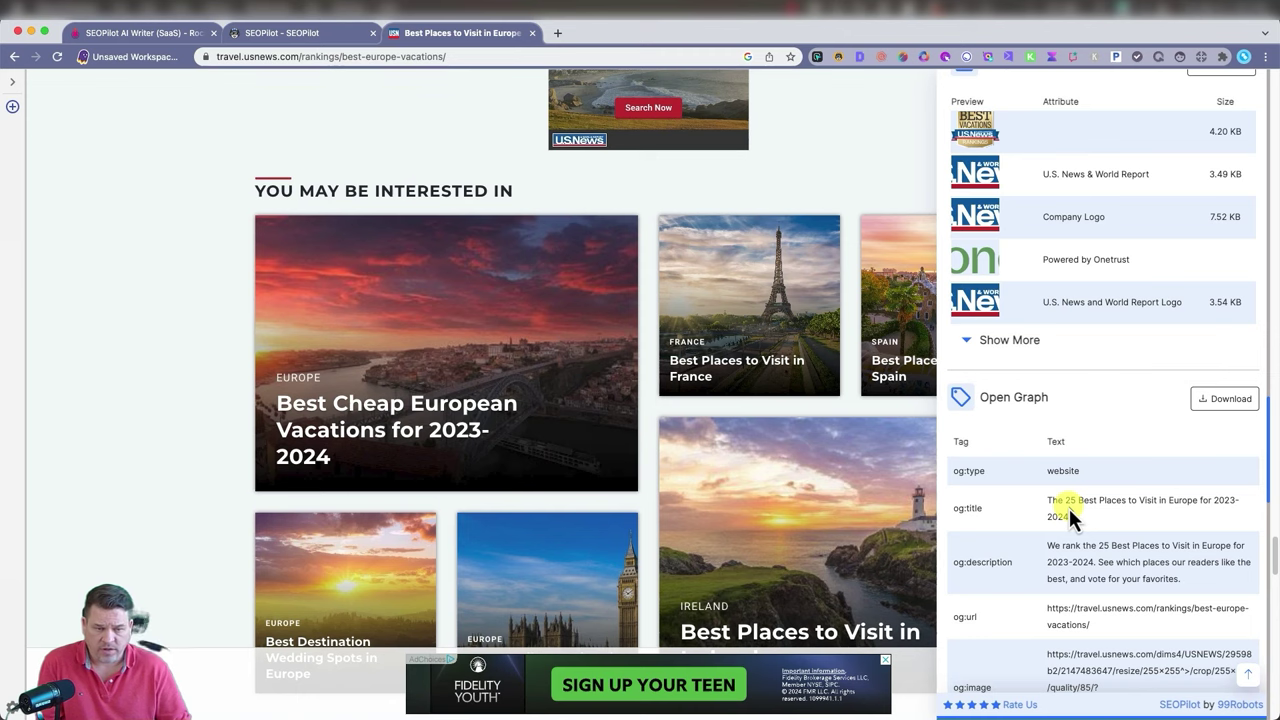
pyautogui.scroll(15, 1069, 508)
pyautogui.scroll(10, 1097, 304)
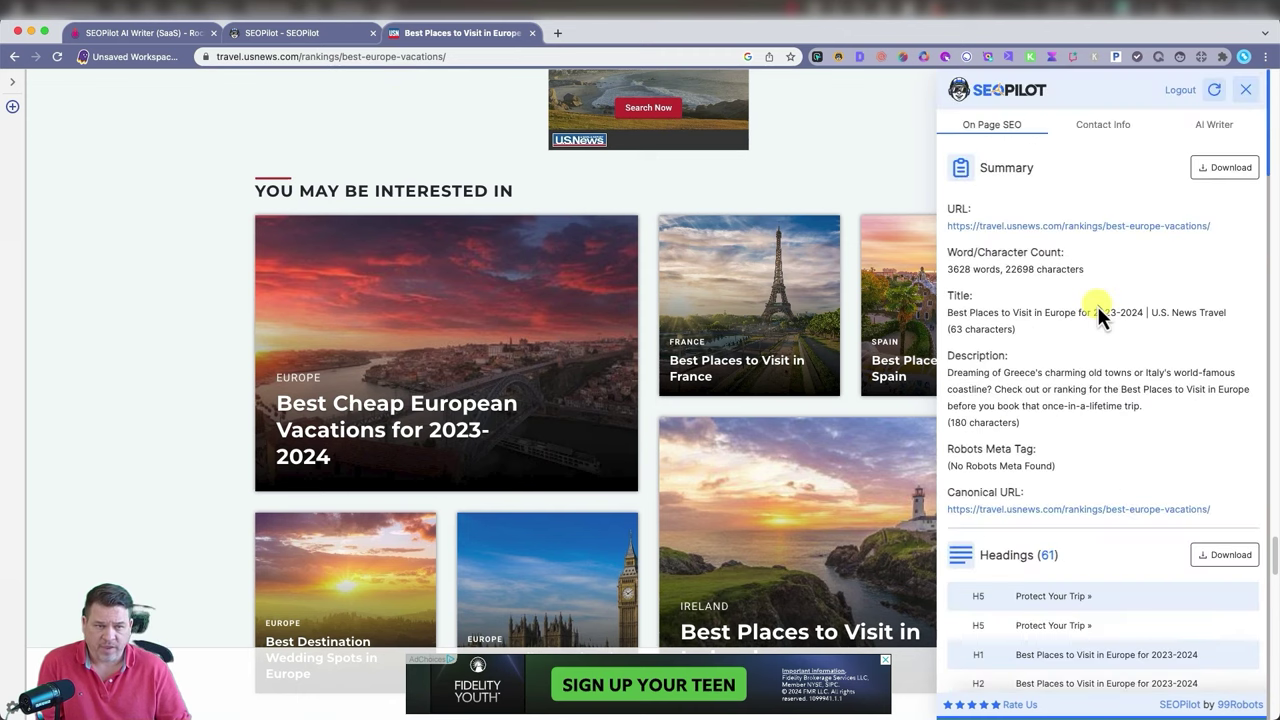
pyautogui.click(1088, 130)
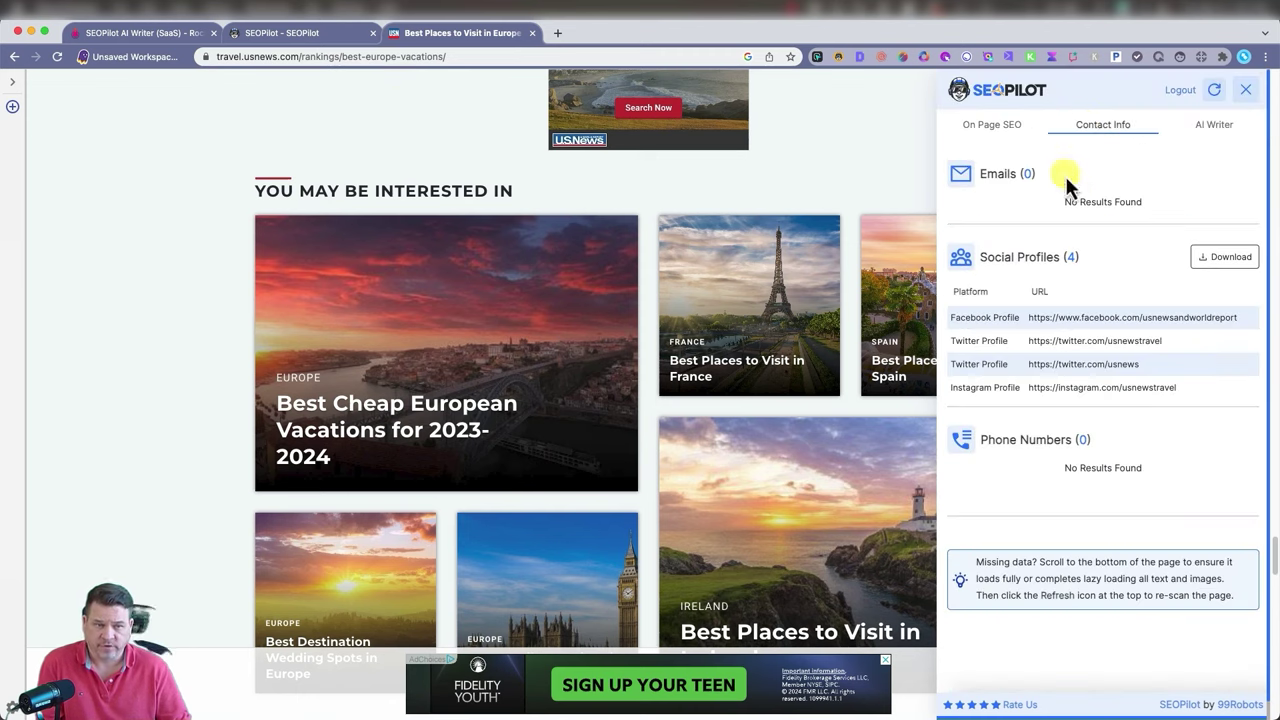
pyautogui.click(1014, 128)
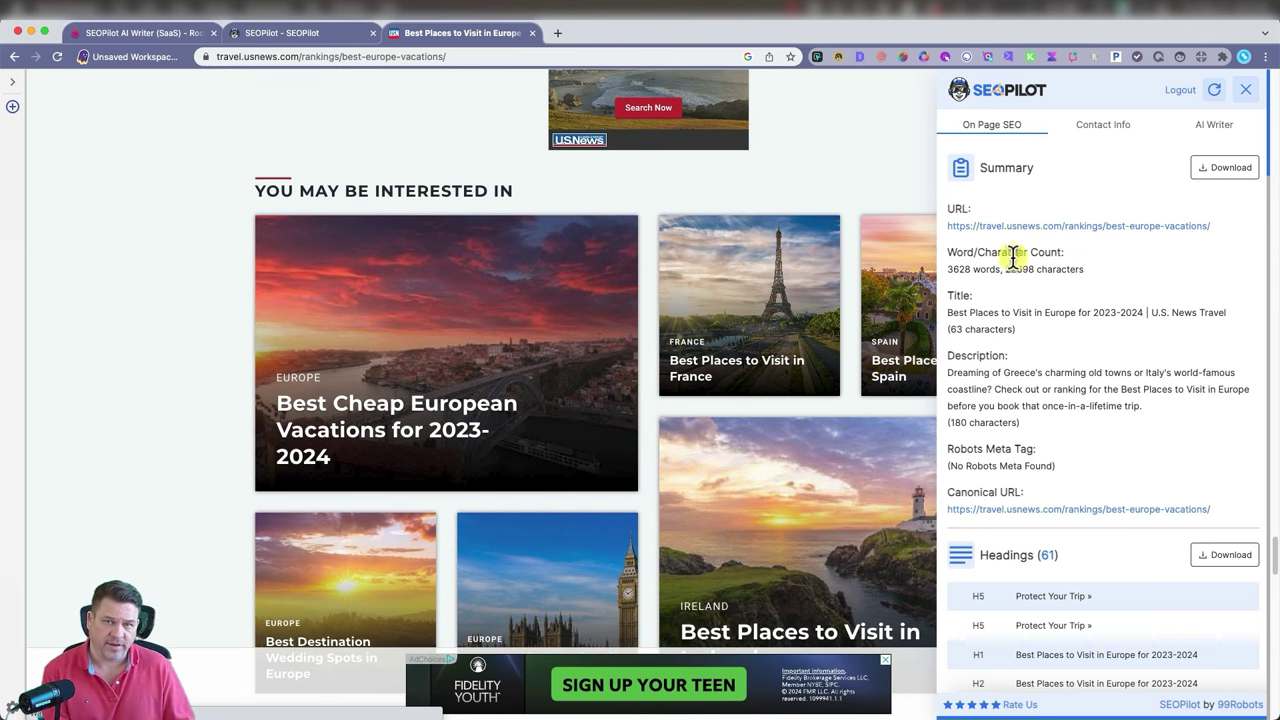
# Return to the generated "Best Places to Visit in Europe" article, reload it and check which headings have text
pyautogui.click(347, 38)
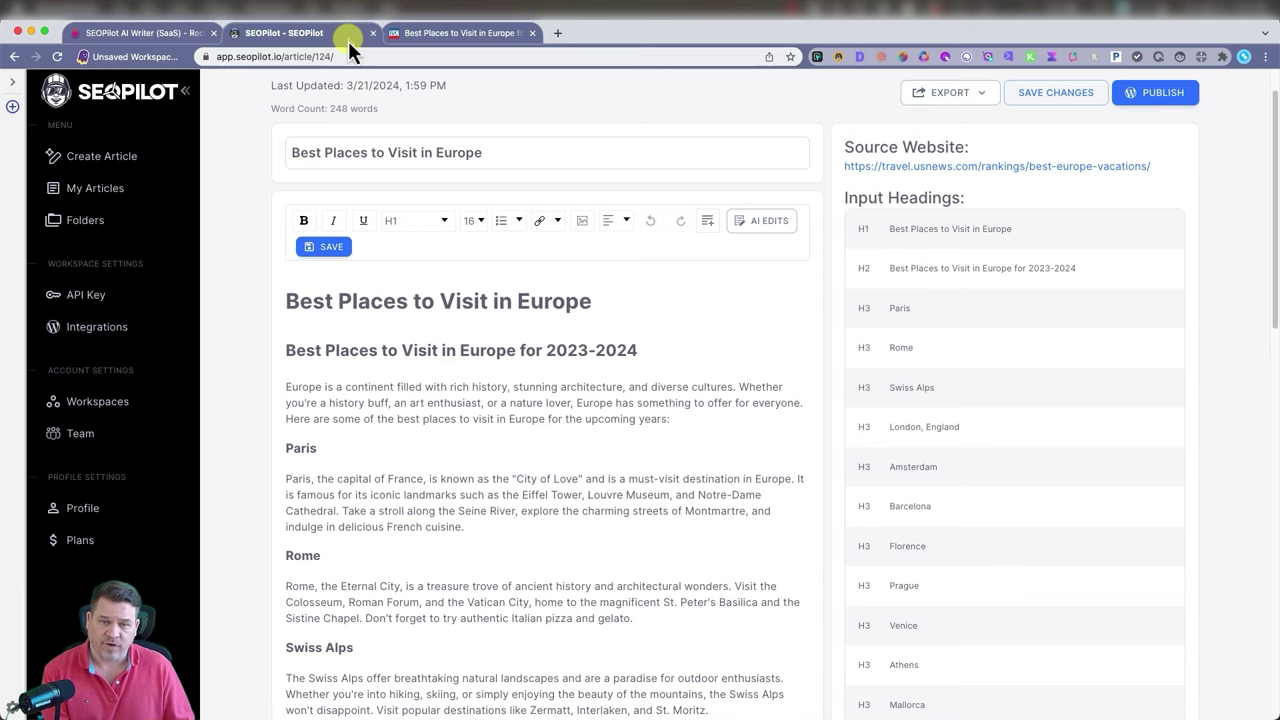
pyautogui.click(58, 57)
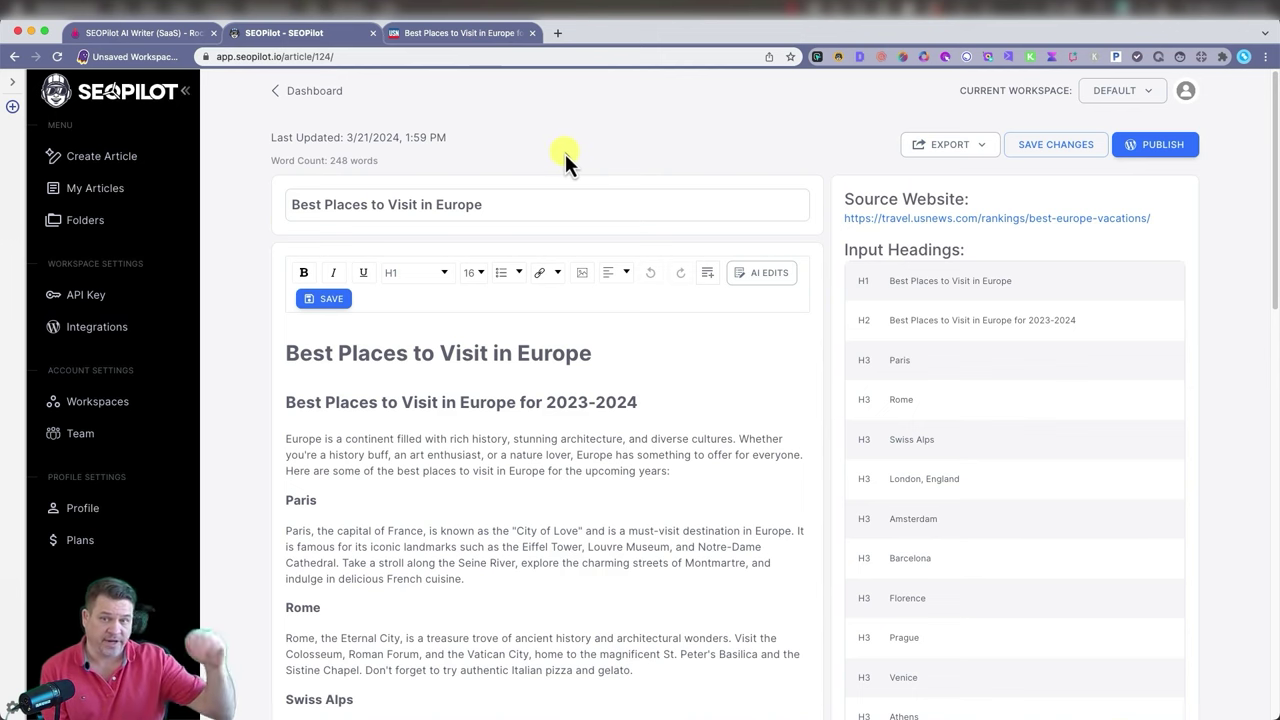
pyautogui.scroll(-1, 1152, 325)
pyautogui.scroll(-20, 1152, 325)
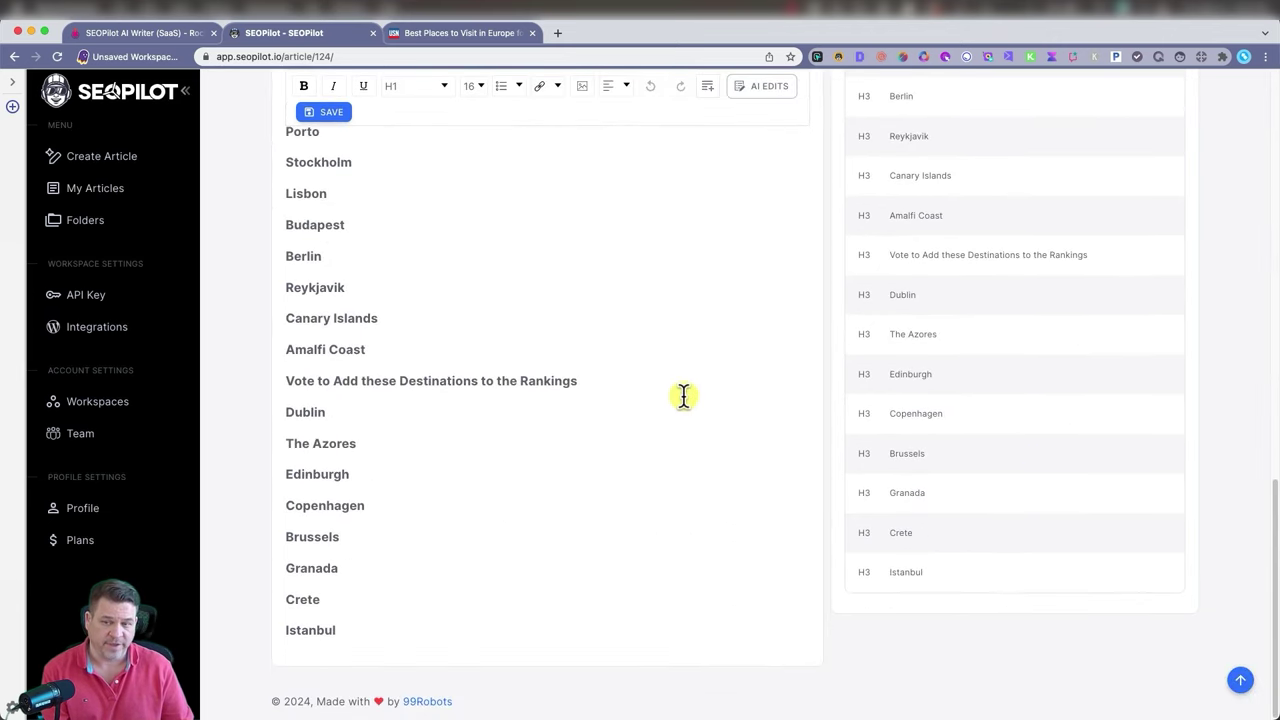
pyautogui.scroll(20, 683, 395)
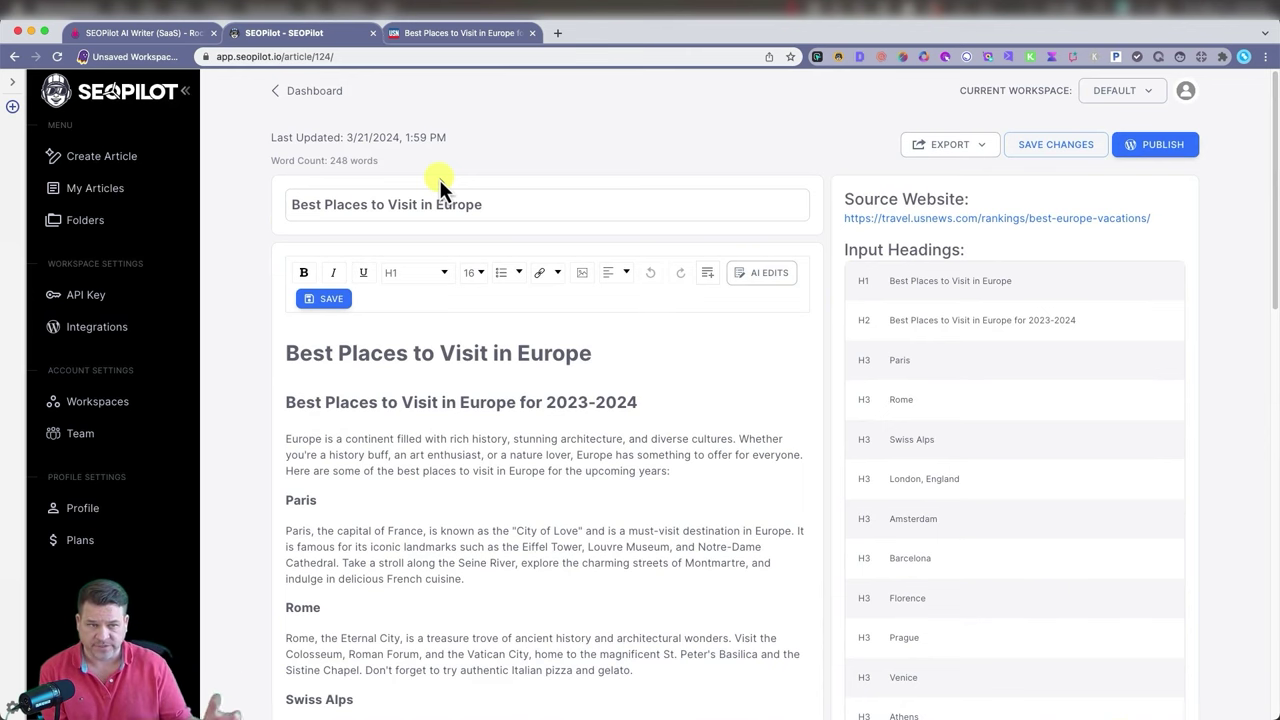
# Open the form for creating a new article and view the AI model and article type options, keeping GPT-4-TURBO and Blog Article
pyautogui.click(110, 160)
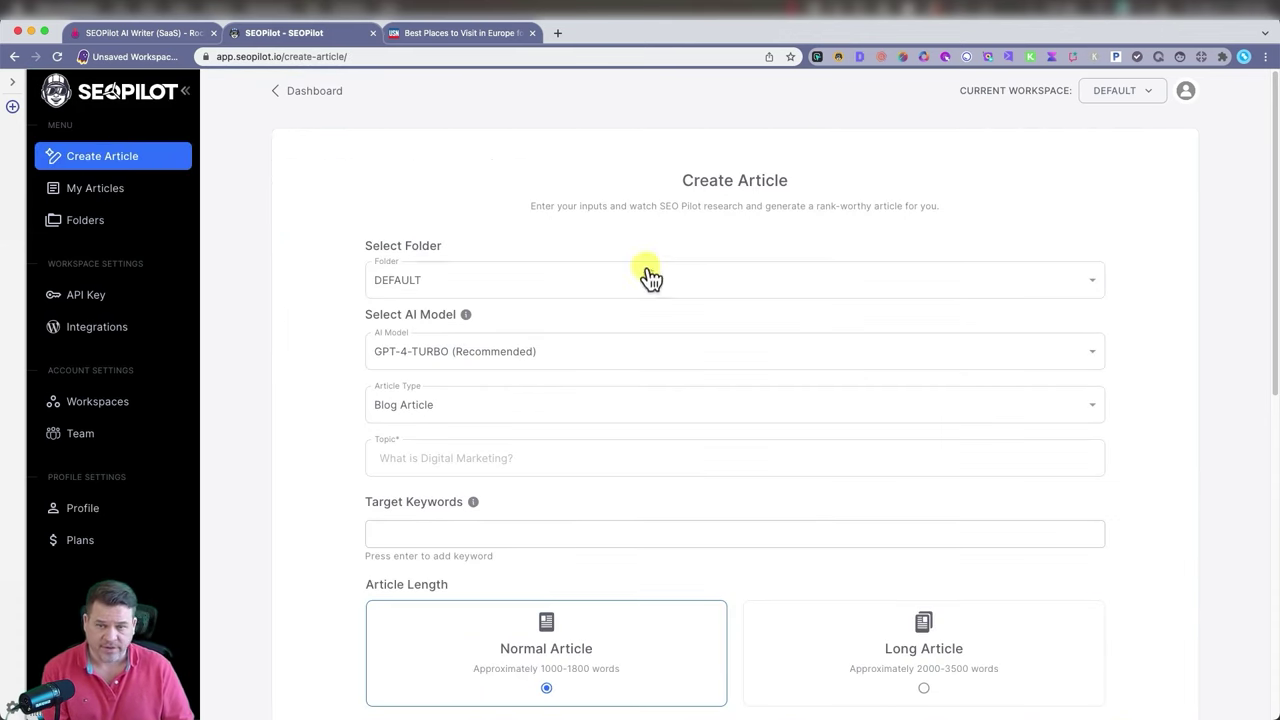
pyautogui.click(560, 351)
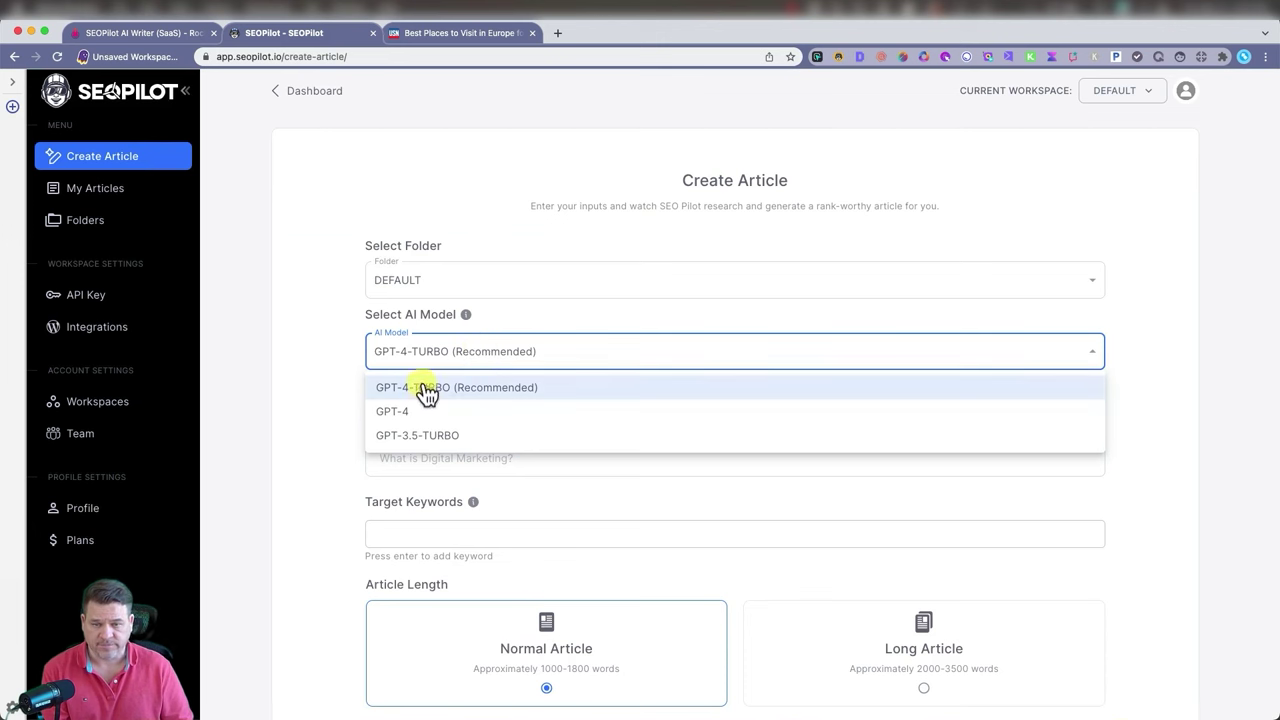
pyautogui.click(299, 303)
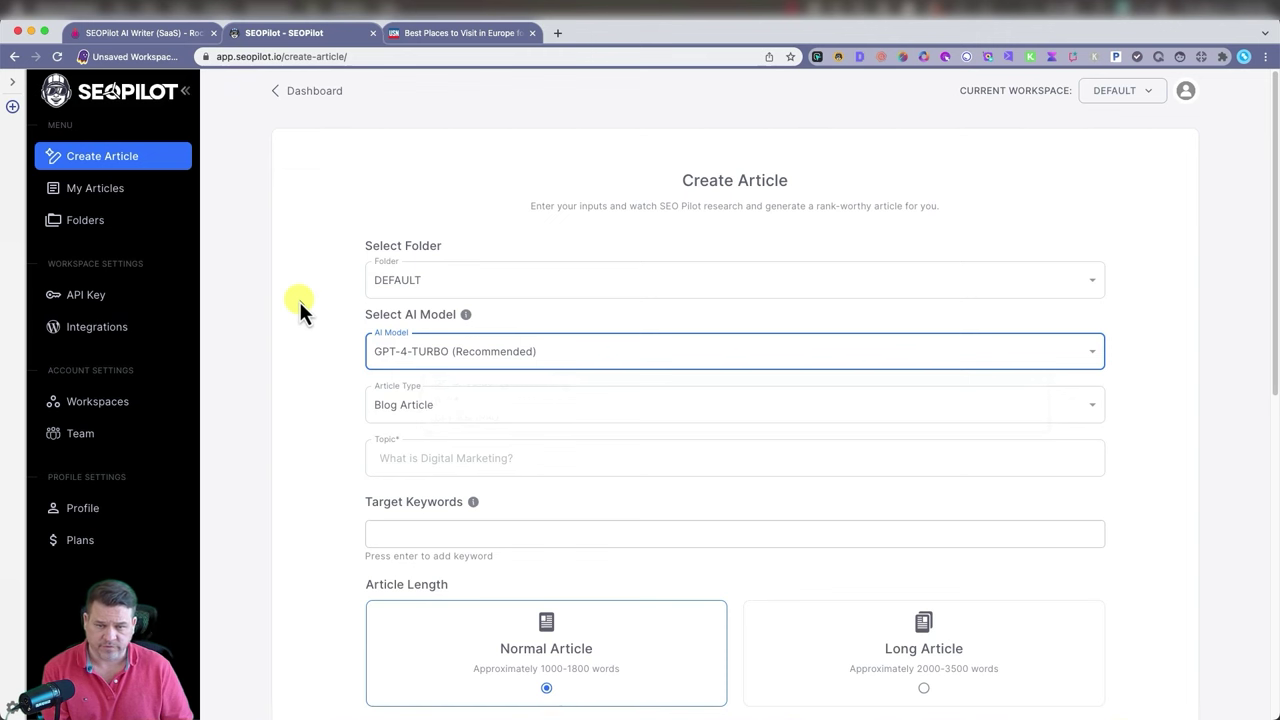
pyautogui.click(447, 410)
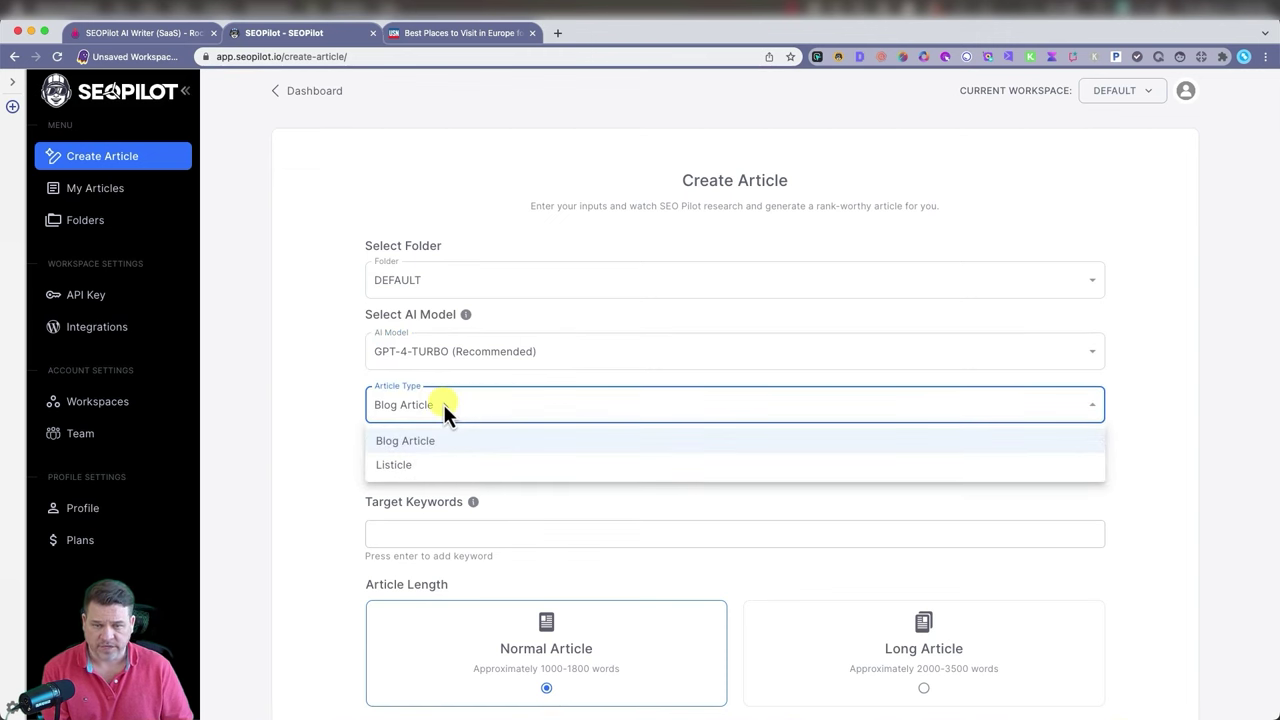
pyautogui.click(296, 383)
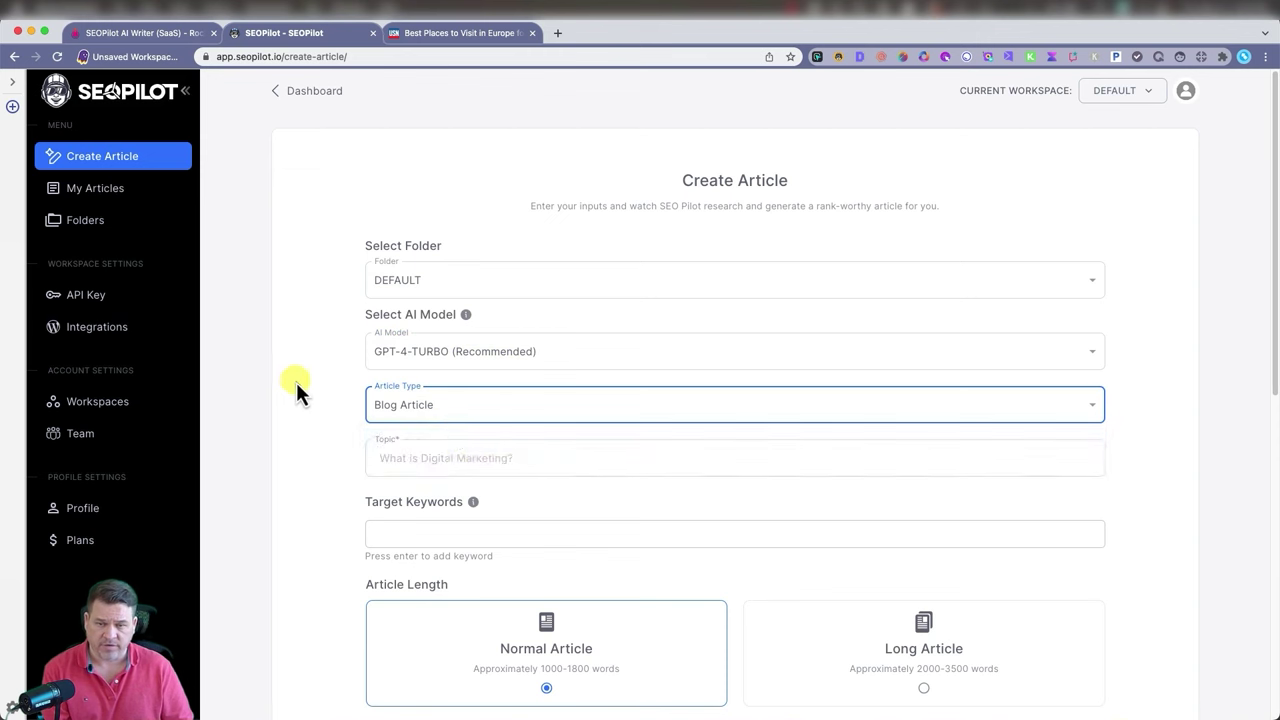
# Enter the topic "What are the best type of art supplies for an artist?" and the target keywords "oil paints, acrylics, watercolors, brushes"
pyautogui.click(444, 458)
pyautogui.write('What are the best type of art supplies for an artist?')
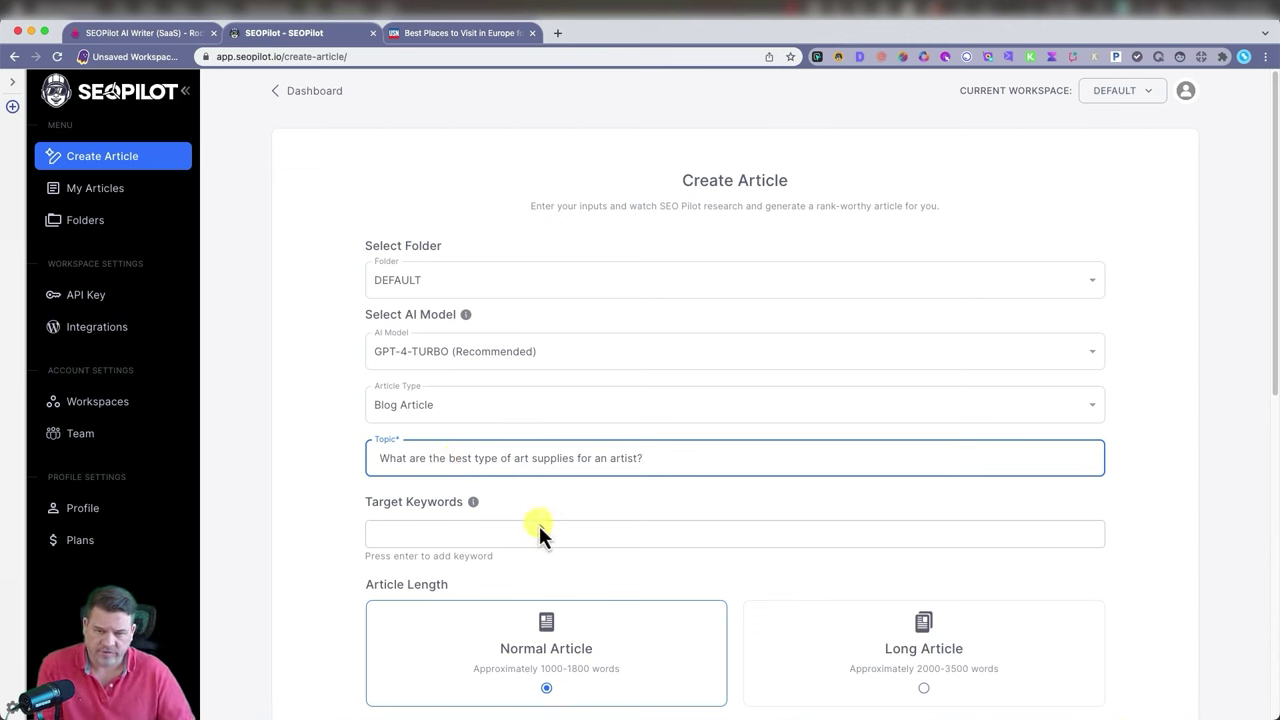
pyautogui.click(474, 530)
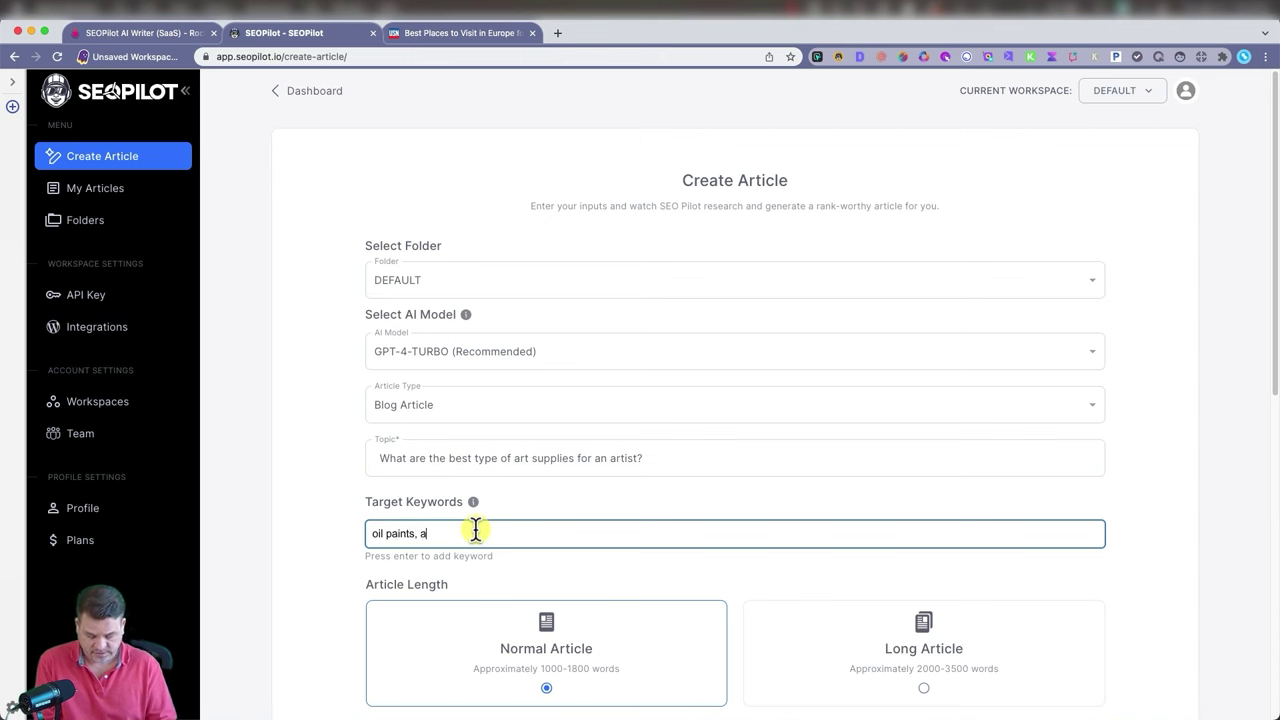
pyautogui.write('oil paints, acrylics, watercolors, brushes')
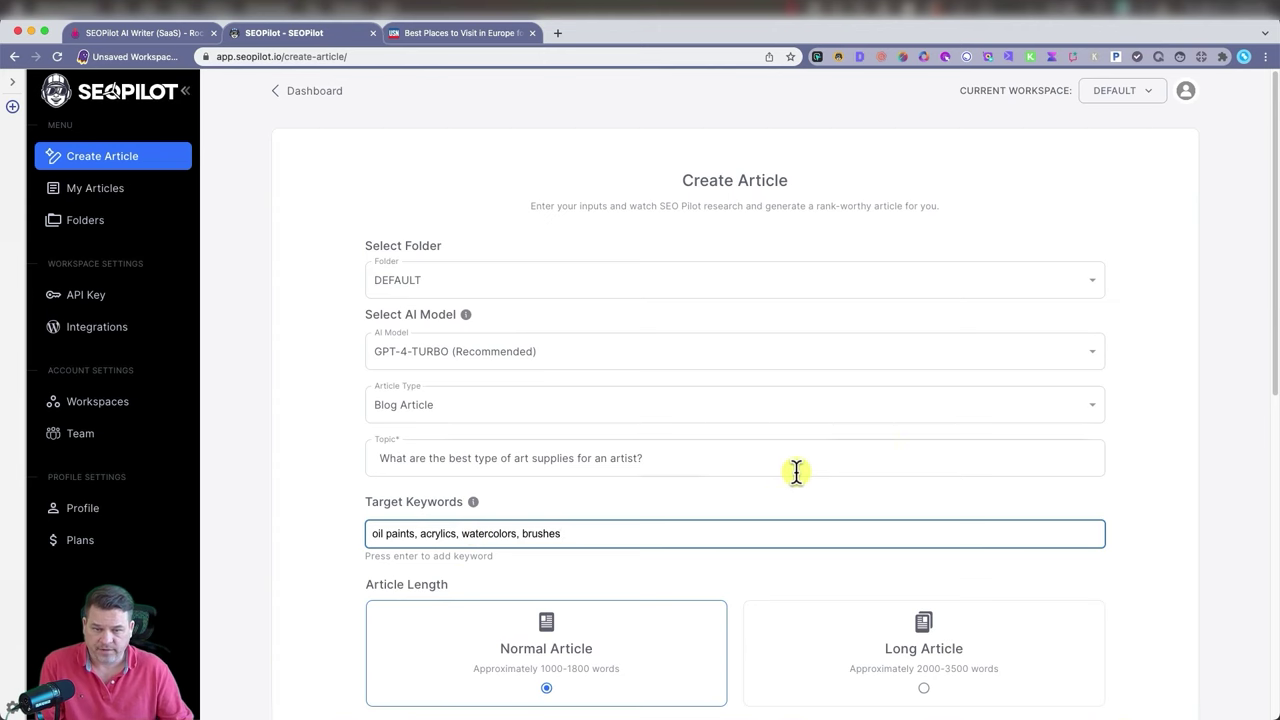
# Choose the SEO Optimized (Clear, Knowledgeable and Confident) article tone and view the country options, leaving the country at Default
pyautogui.scroll(-1, 764, 490)
pyautogui.scroll(-3, 762, 490)
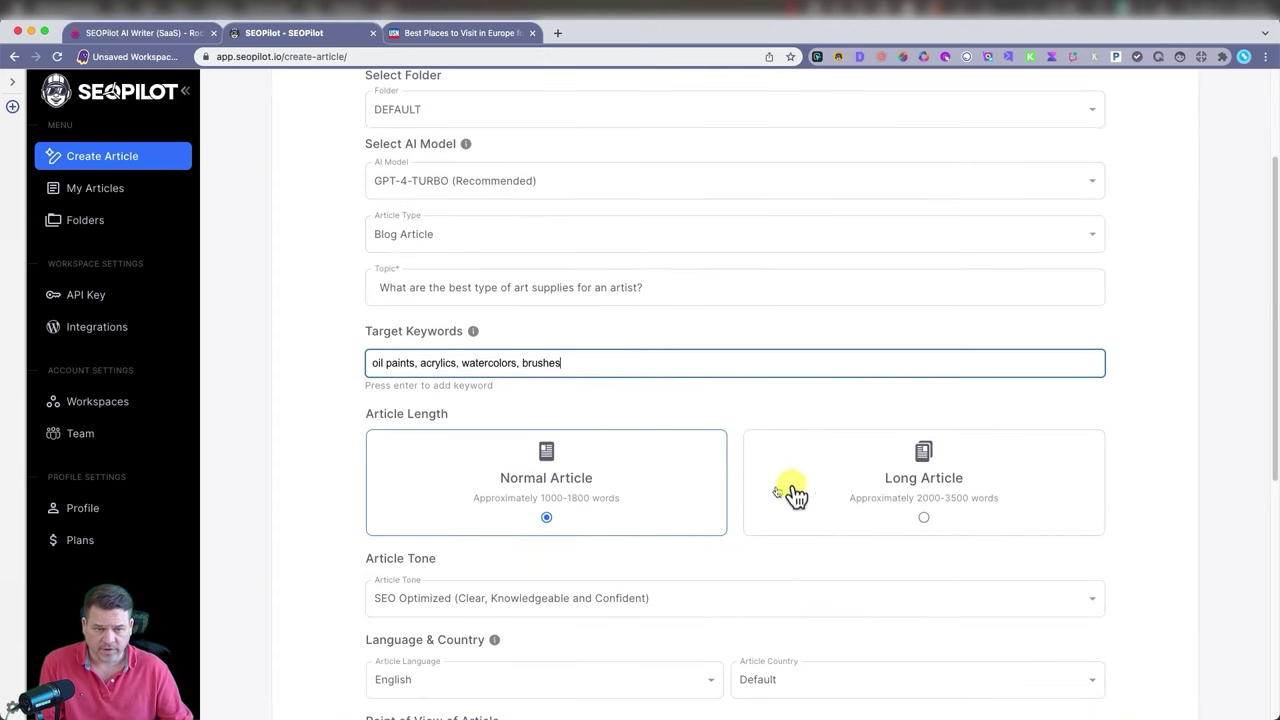
pyautogui.scroll(-3, 616, 563)
pyautogui.click(598, 452)
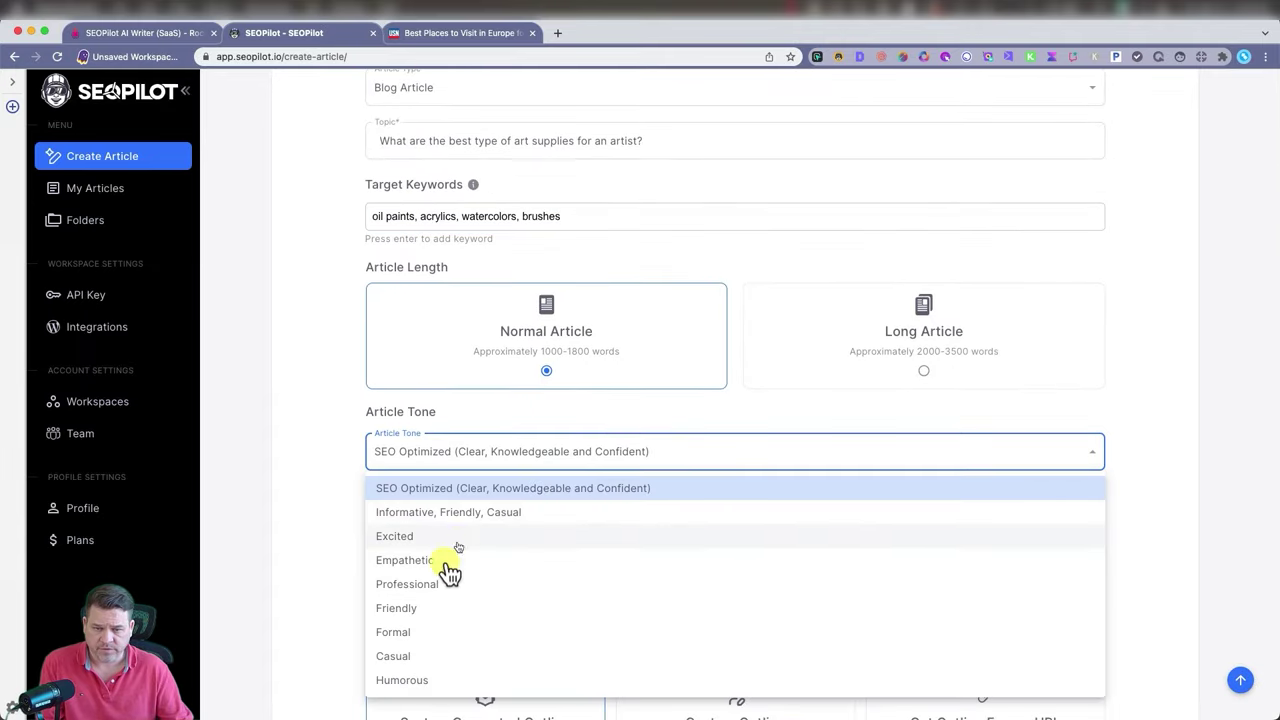
pyautogui.click(512, 488)
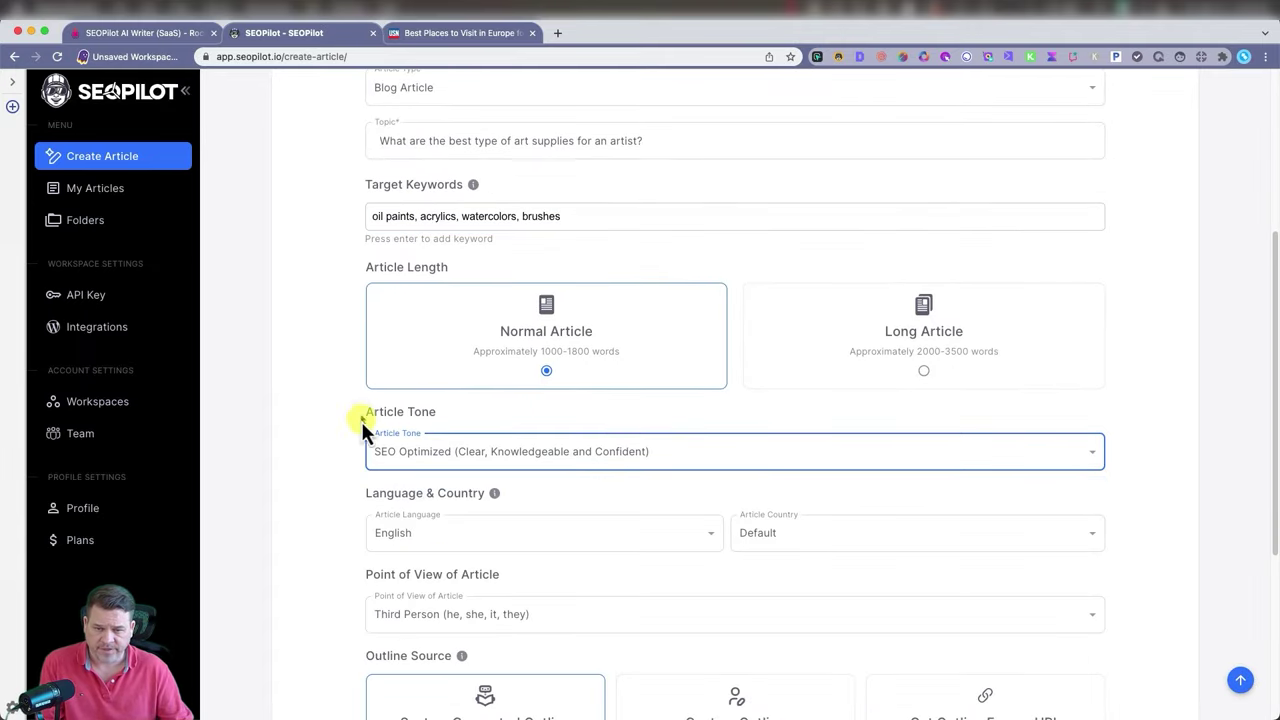
pyautogui.click(866, 538)
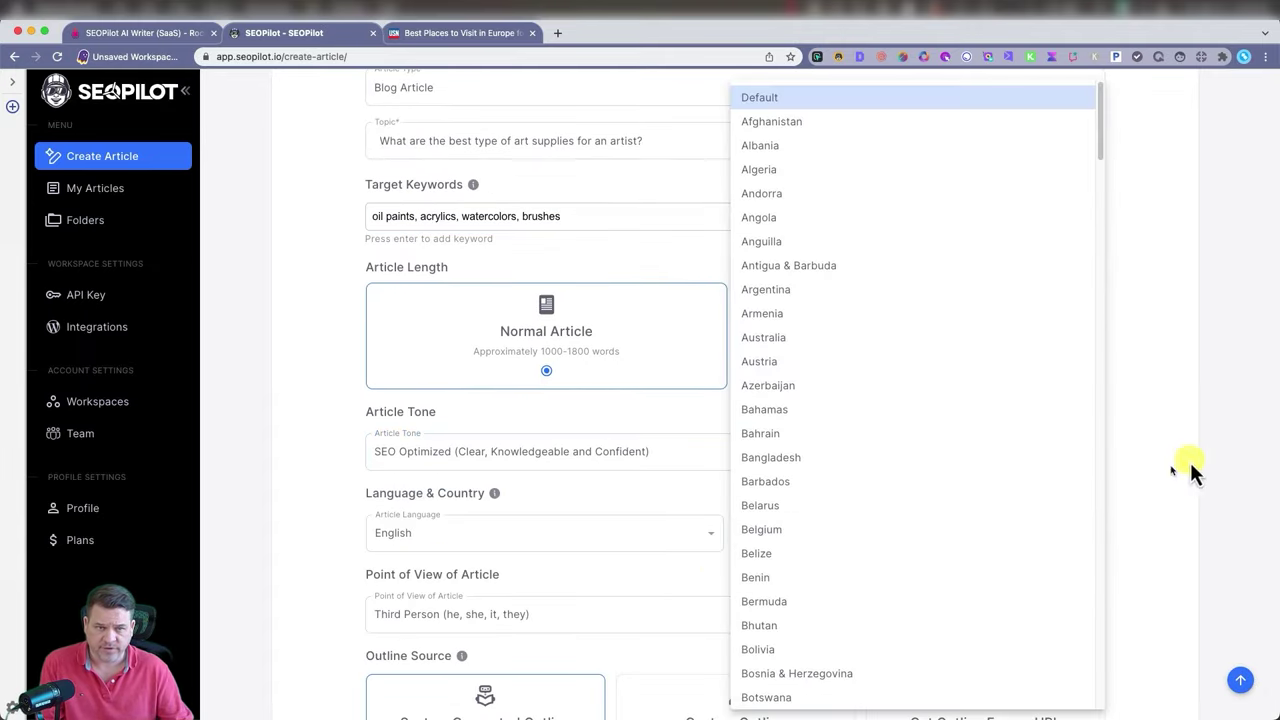
pyautogui.click(1240, 447)
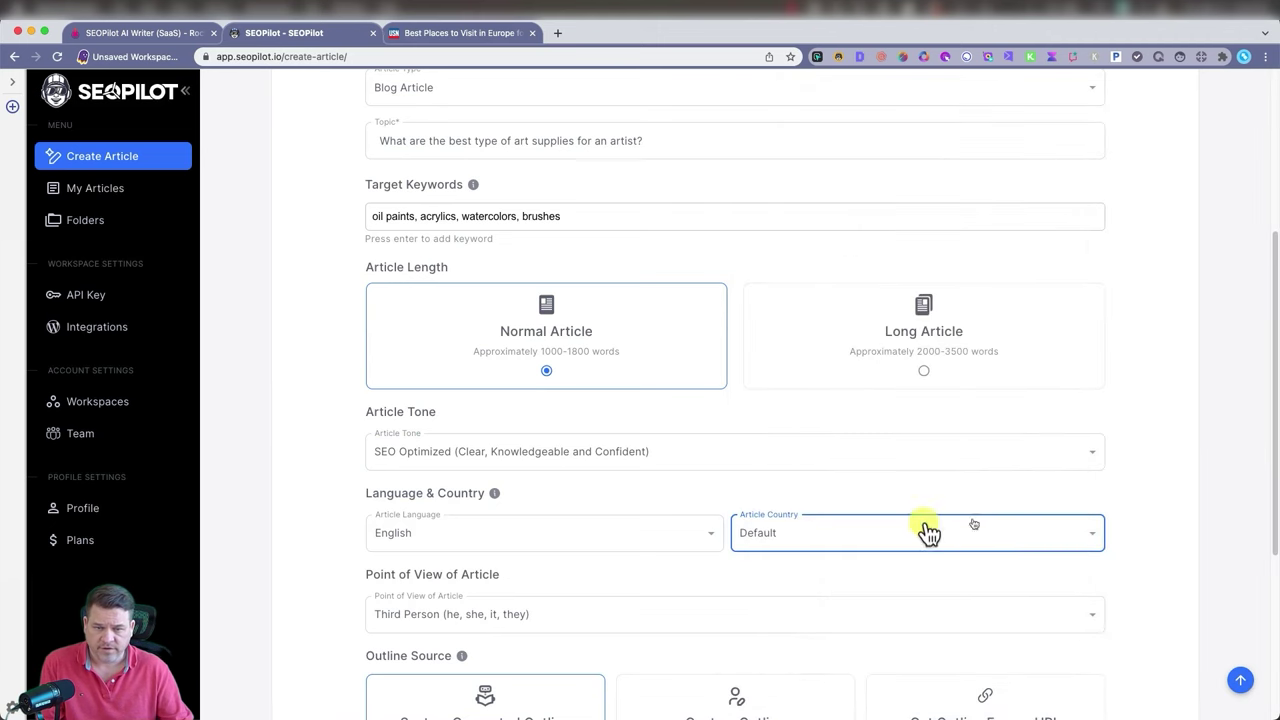
# Expand the advanced settings and set the outline source to Get Outline From a URL
pyautogui.scroll(-5, 686, 543)
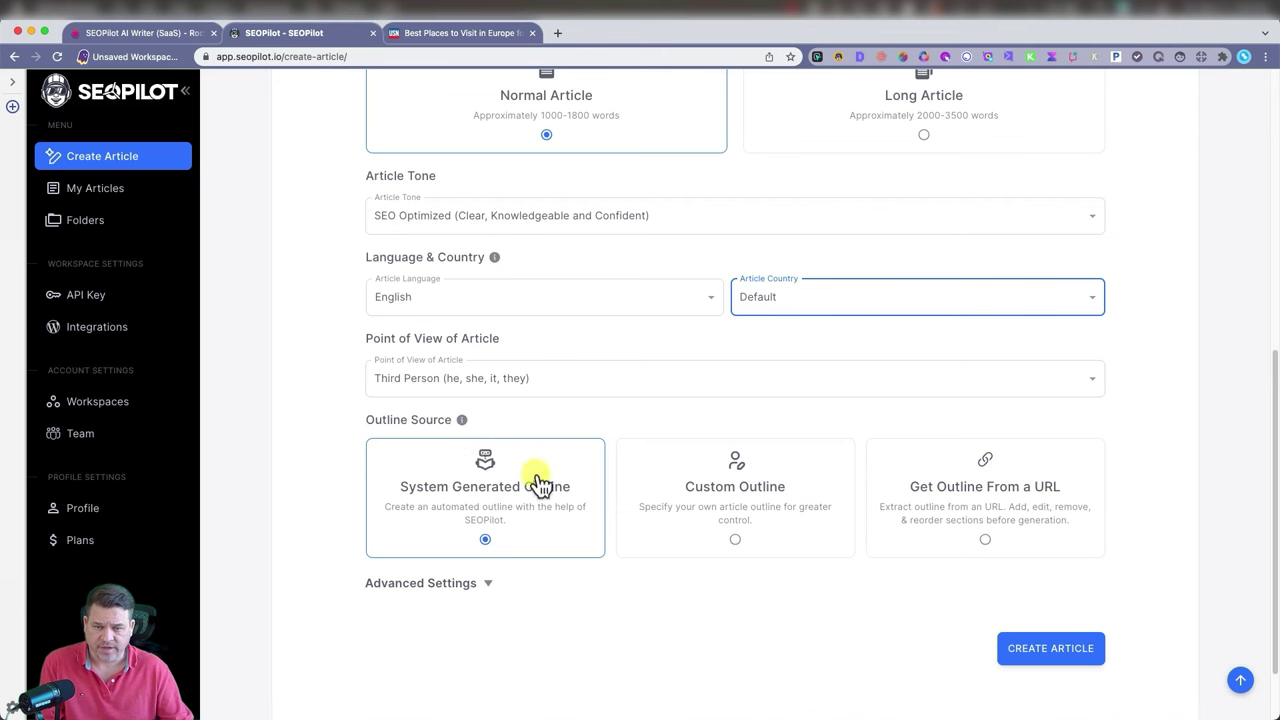
pyautogui.click(486, 584)
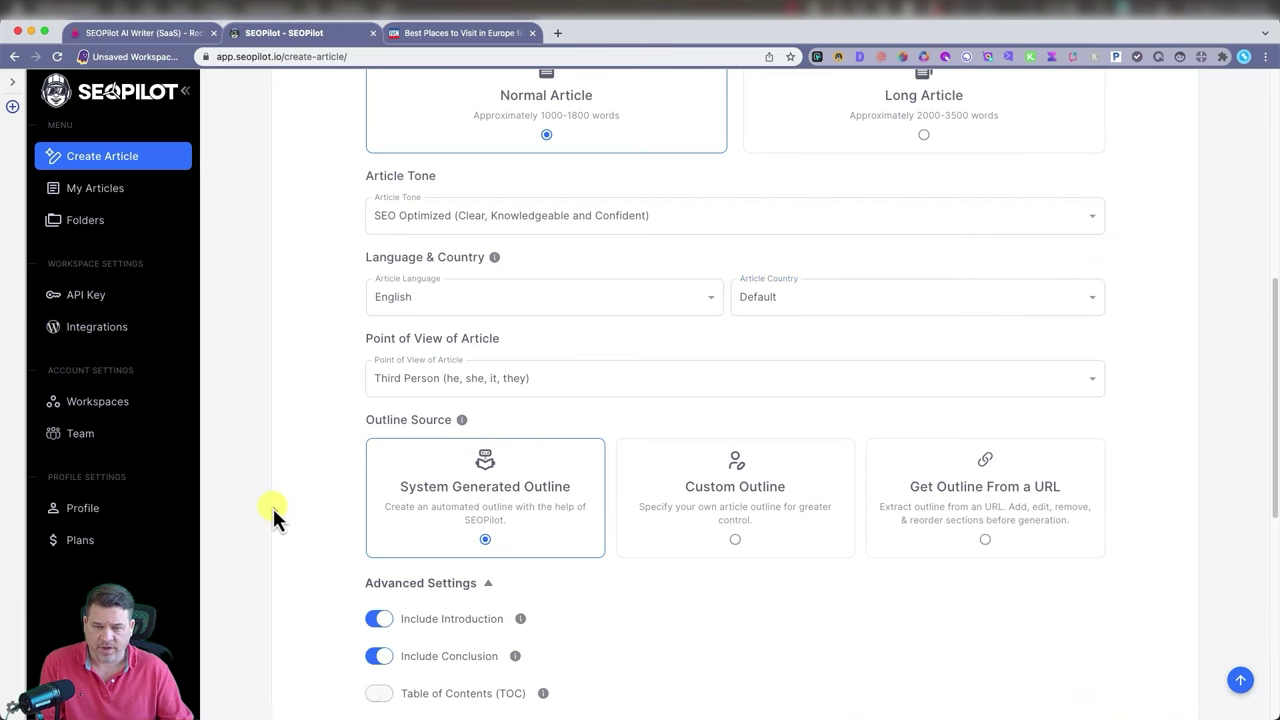
pyautogui.scroll(-3, 330, 508)
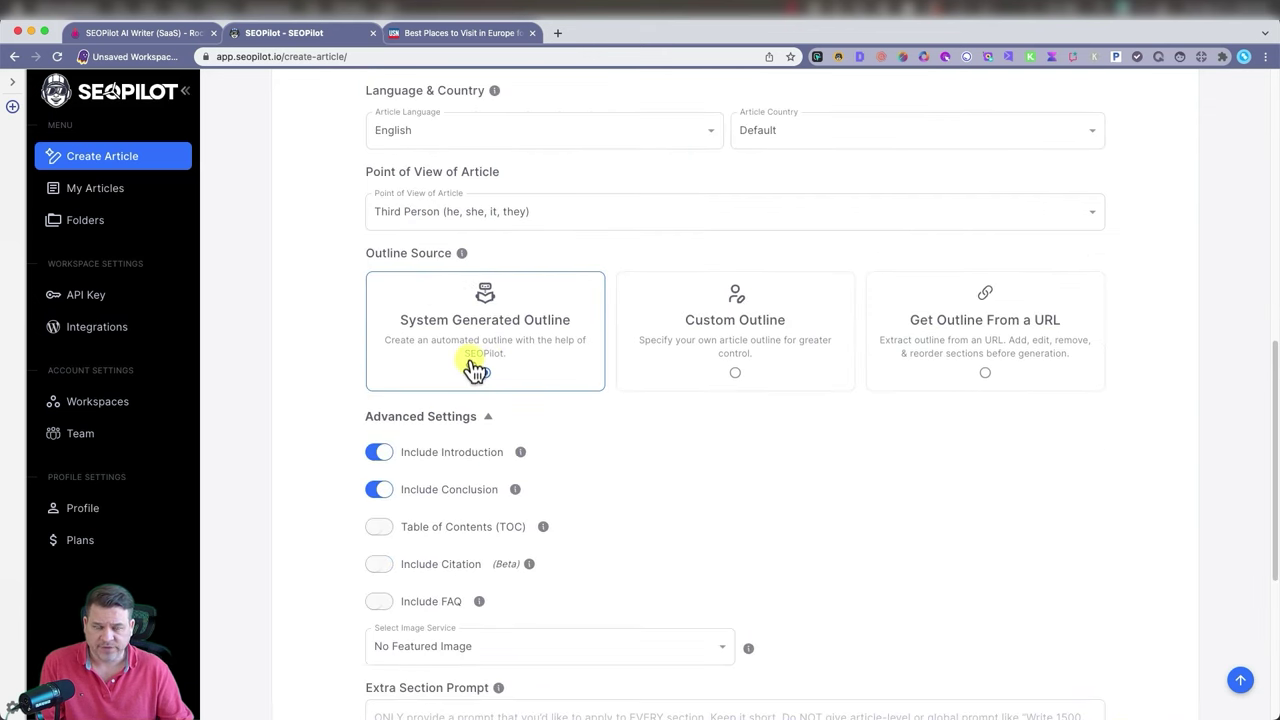
pyautogui.click(757, 323)
pyautogui.click(1044, 332)
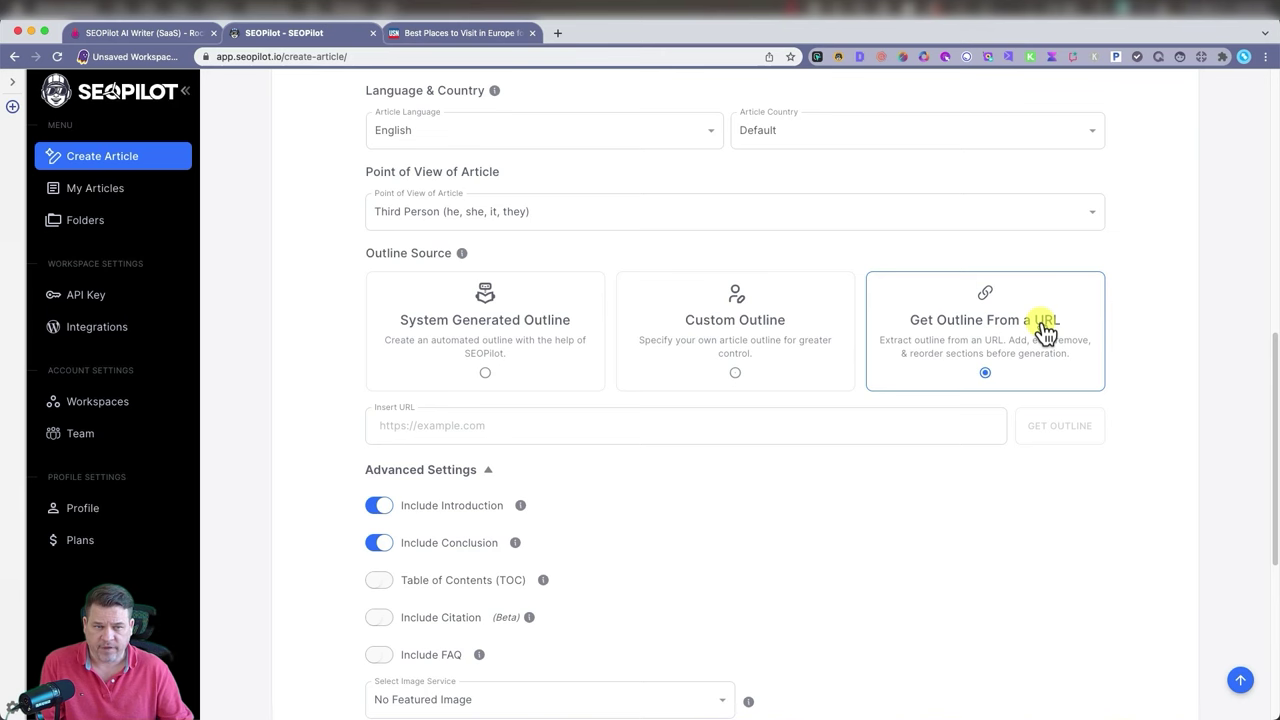
# Copy the article topic from the form and search Google for it in the browser tab showing the U.S. News page
pyautogui.scroll(10, 787, 465)
pyautogui.tripleClick(840, 462)
pyautogui.press('super+c')
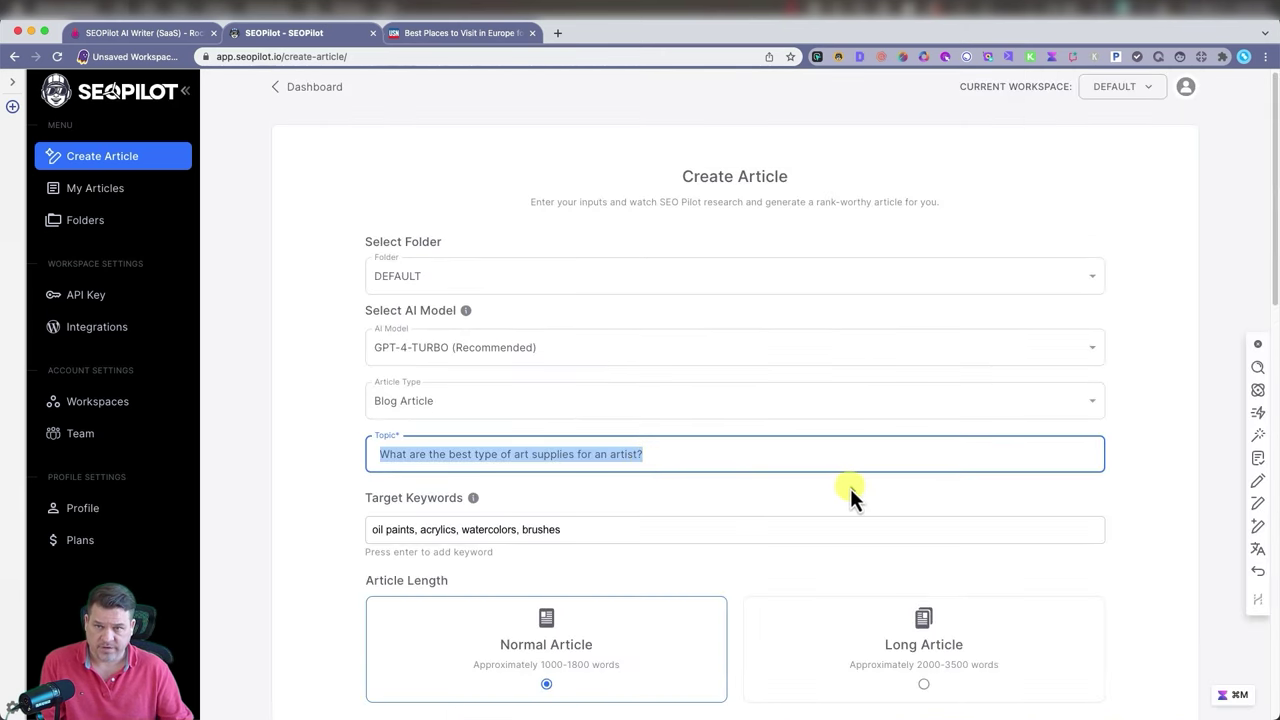
pyautogui.scroll(-3, 848, 487)
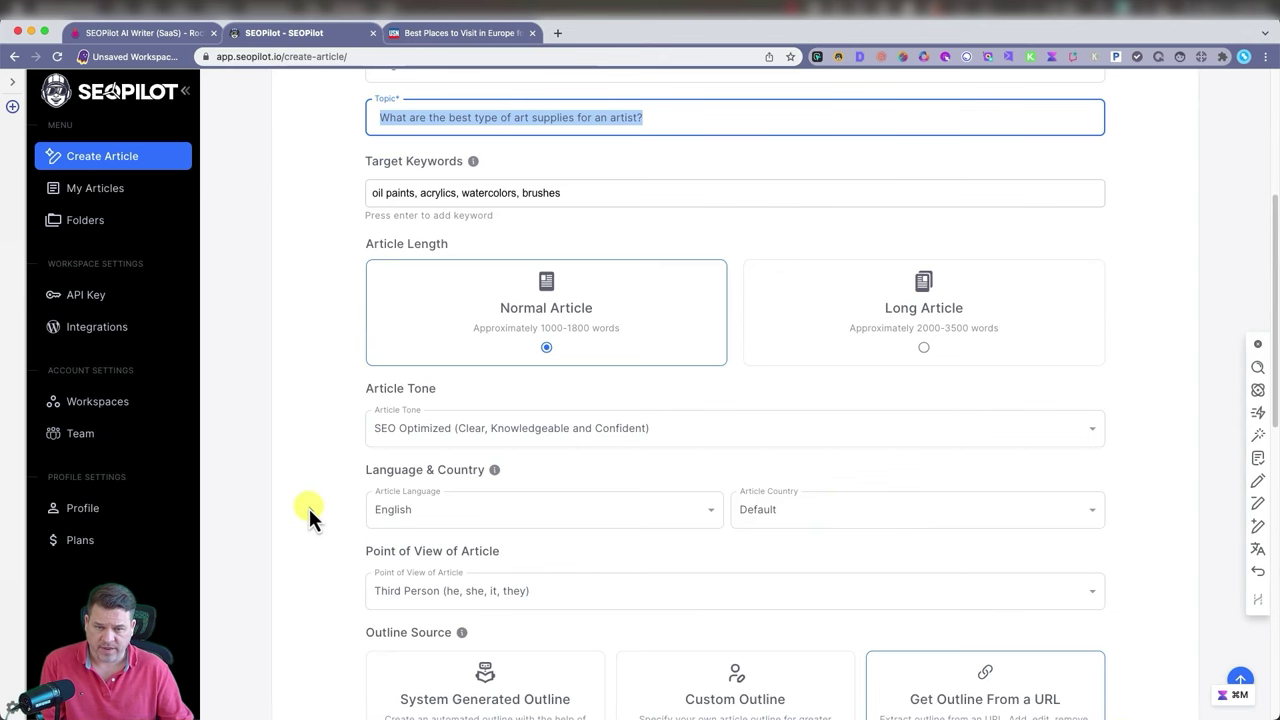
pyautogui.scroll(-2, 308, 515)
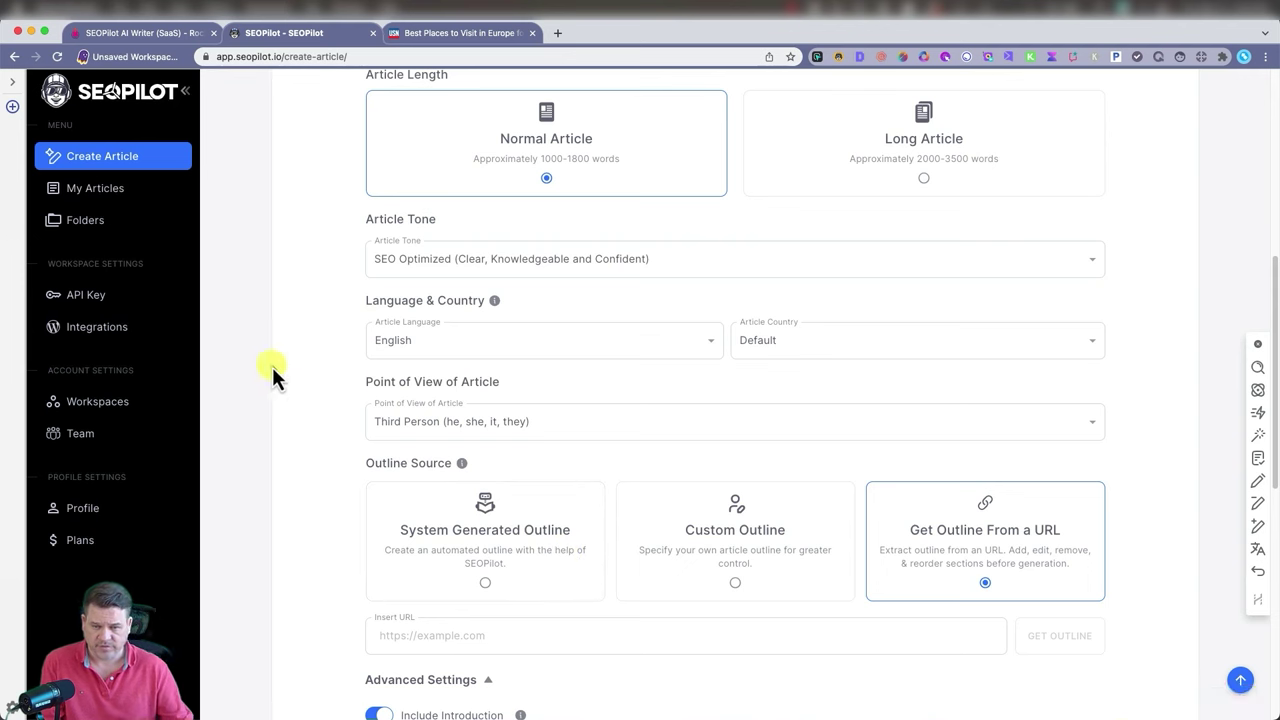
pyautogui.click(426, 36)
pyautogui.click(378, 56)
pyautogui.press('super+v')
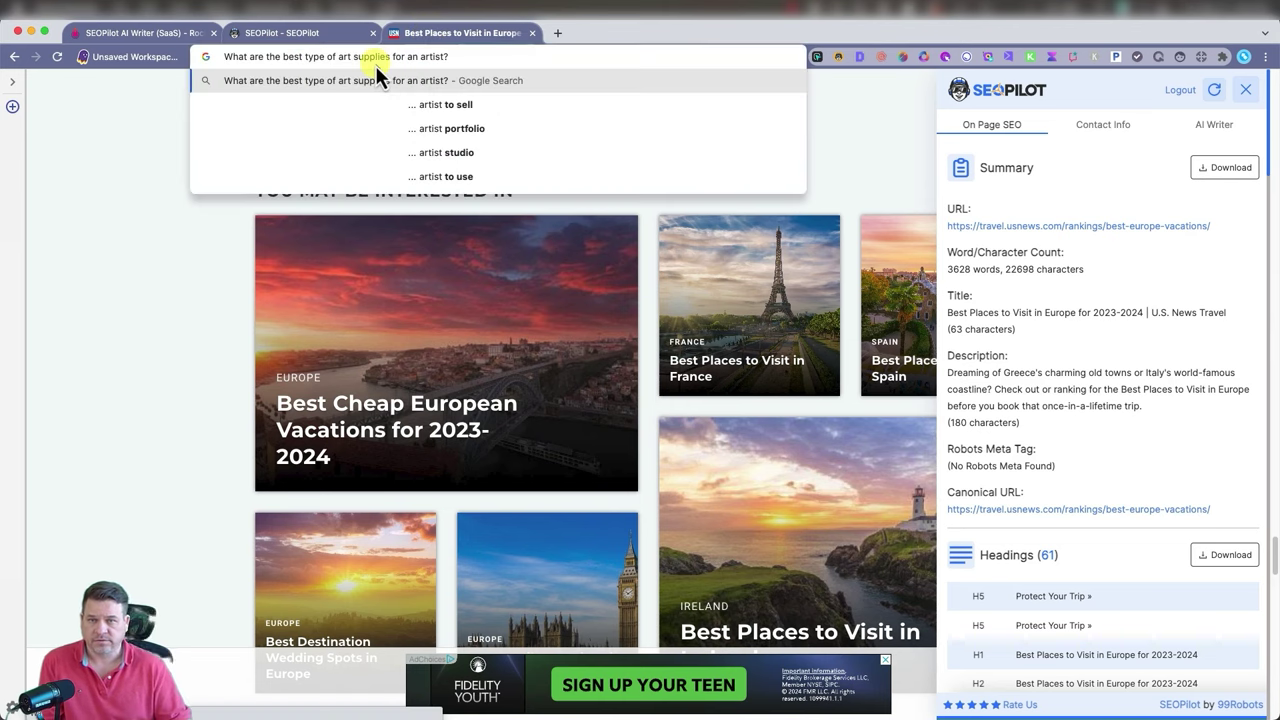
pyautogui.press('Return')
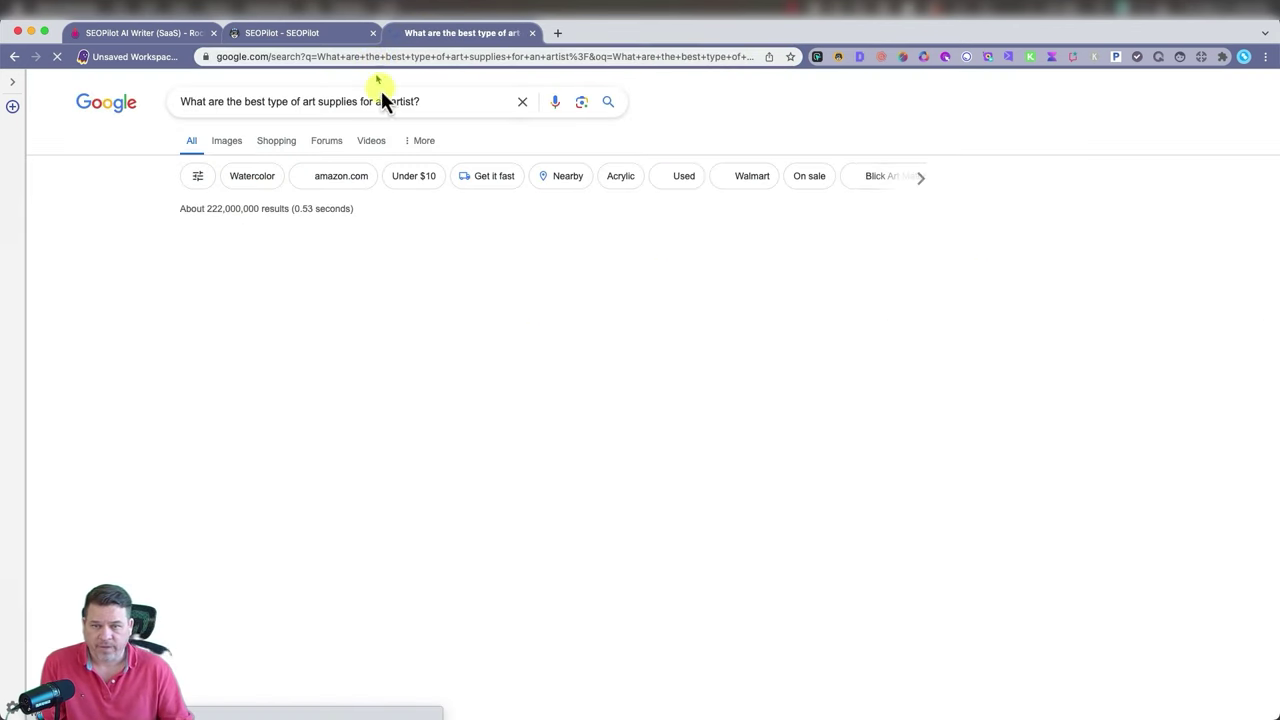
# Open Huntlancer's "20 Essential Art Supplies Every Artist Needs in Their Studio" from the search results and copy its page URL
pyautogui.scroll(-5, 909, 490)
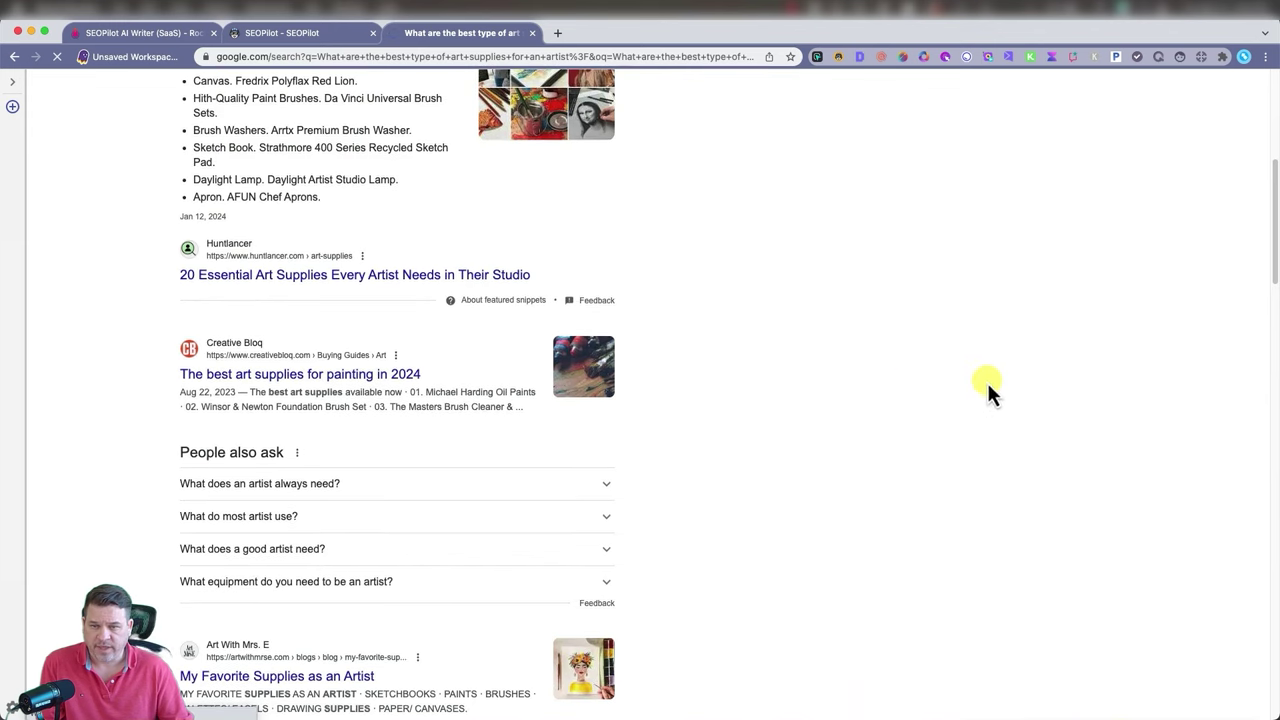
pyautogui.click(303, 259)
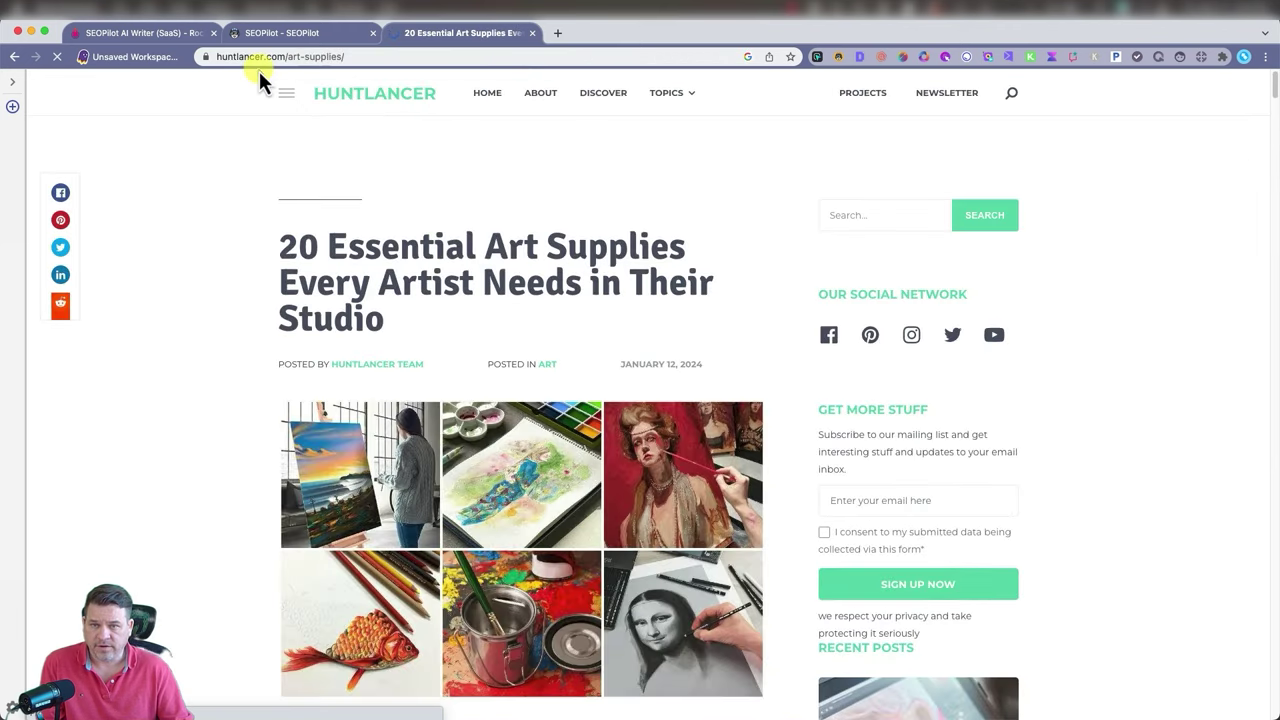
pyautogui.click(268, 56)
pyautogui.press('super+c')
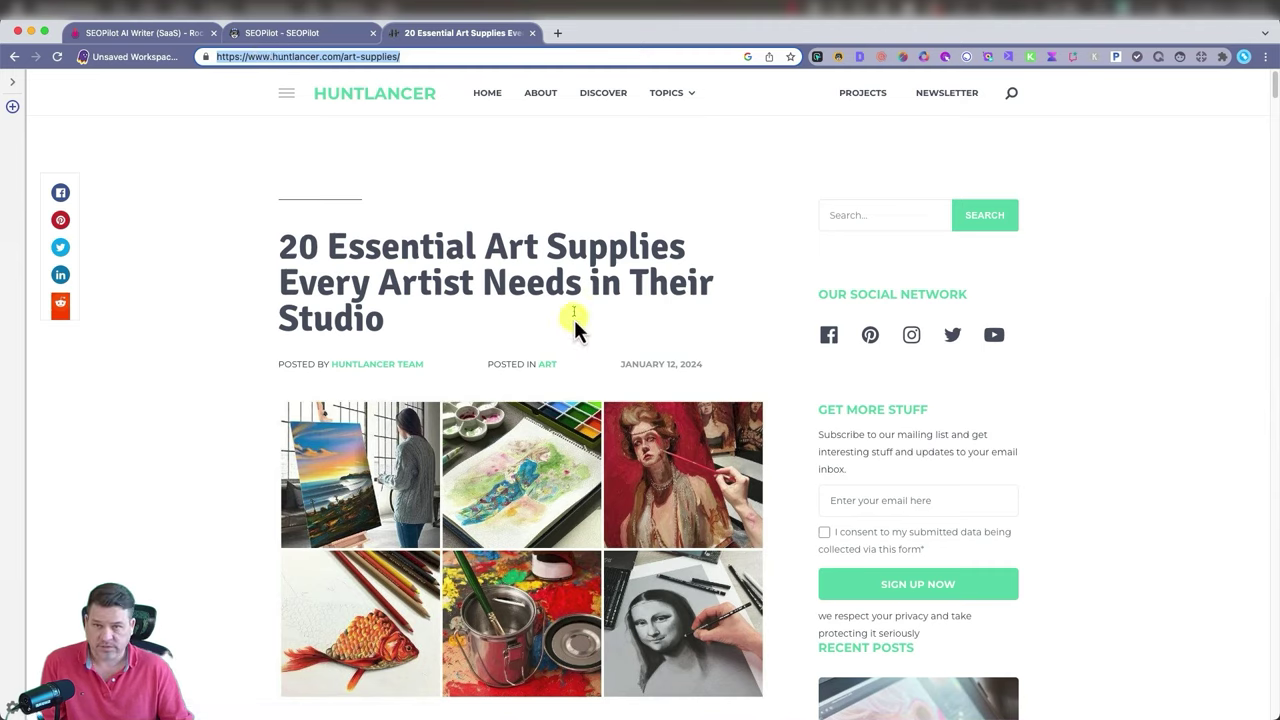
pyautogui.scroll(-5, 571, 329)
pyautogui.click(268, 33)
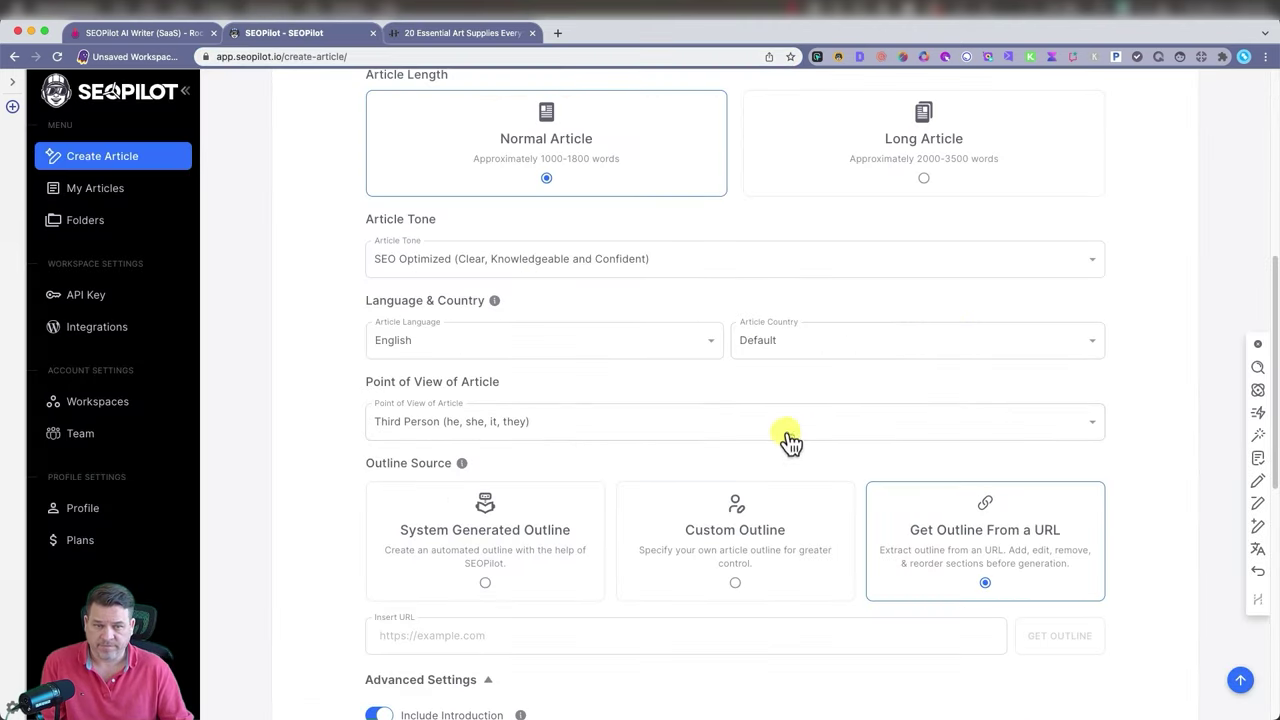
pyautogui.scroll(-1, 571, 443)
pyautogui.click(433, 586)
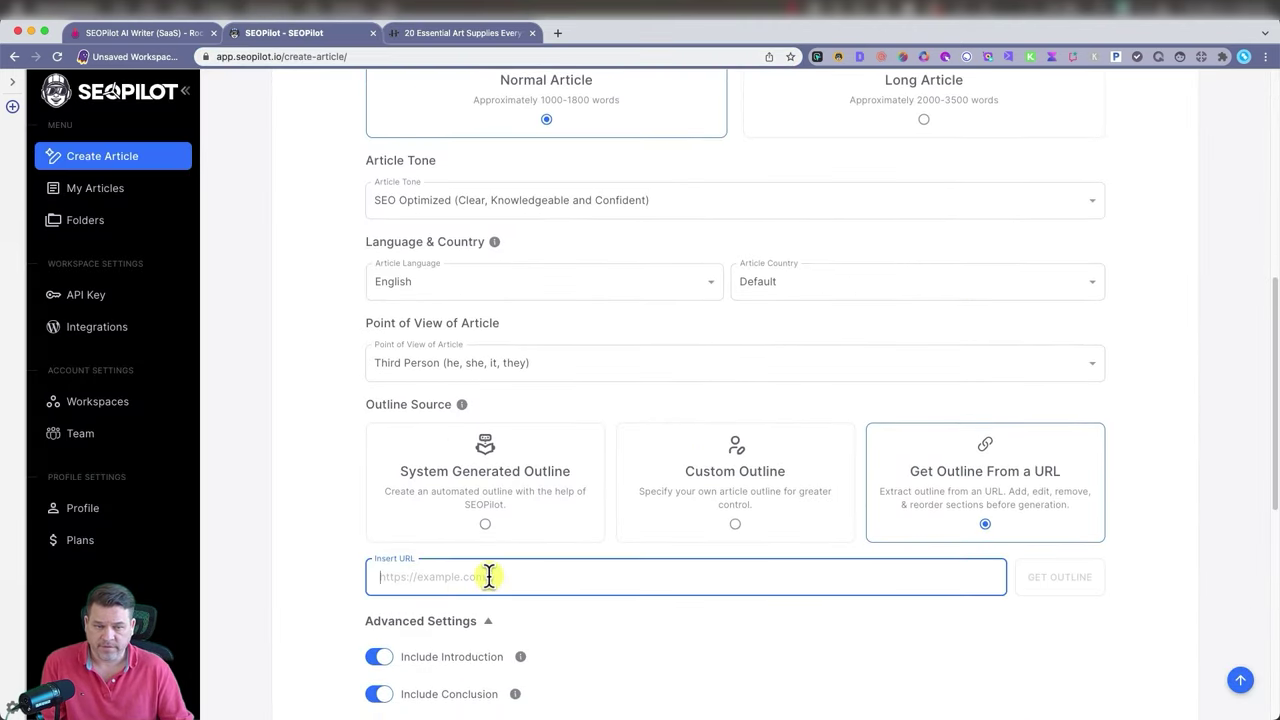
pyautogui.press('super+v')
# Turn off the Include Introduction and Include Conclusion options in the advanced settings
pyautogui.scroll(-2, 700, 622)
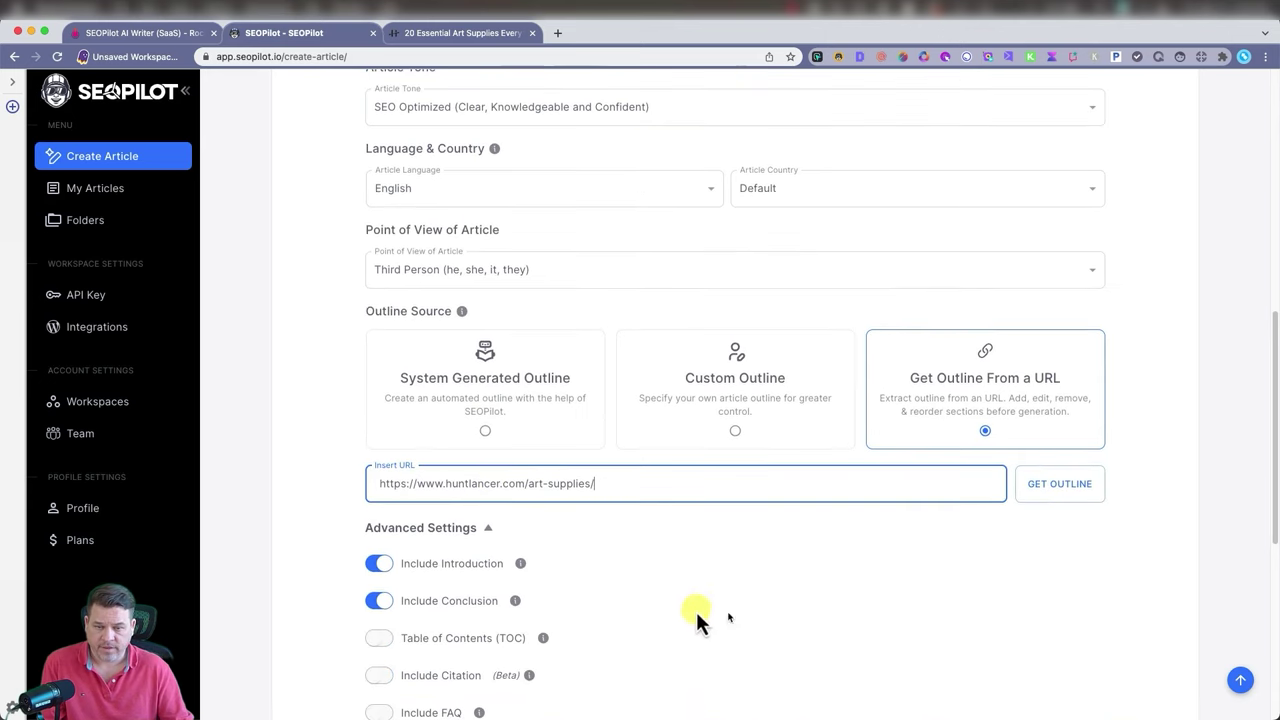
pyautogui.click(385, 600)
pyautogui.click(383, 565)
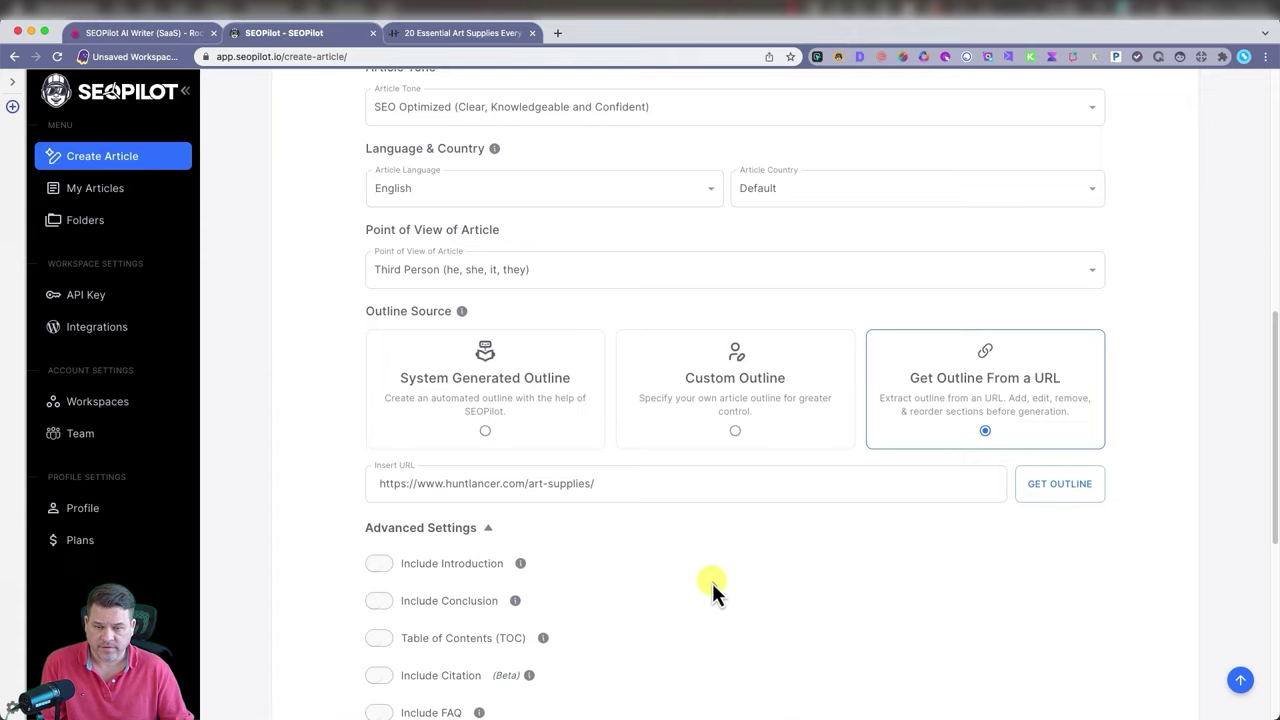
pyautogui.scroll(-3, 711, 585)
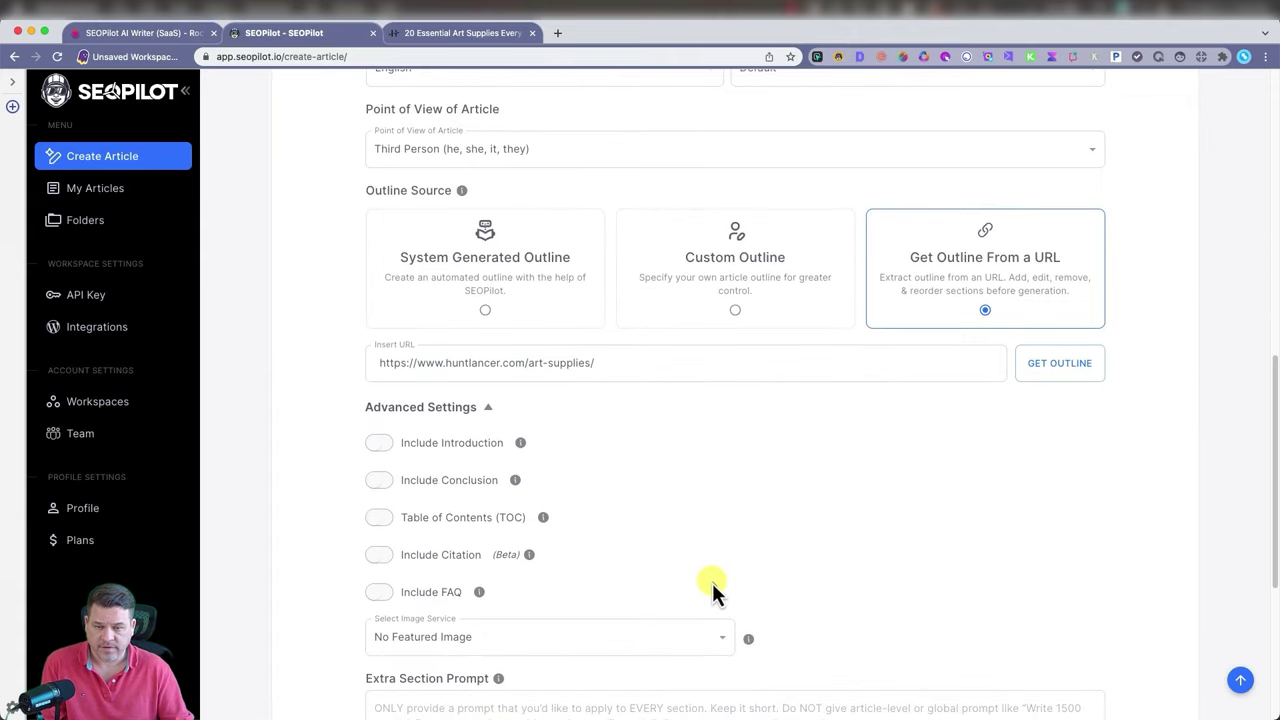
# Extract the outline from the entered URL and check the Huntlancer source page, dismissing its newsletter popup before returning to the form
pyautogui.click(1078, 364)
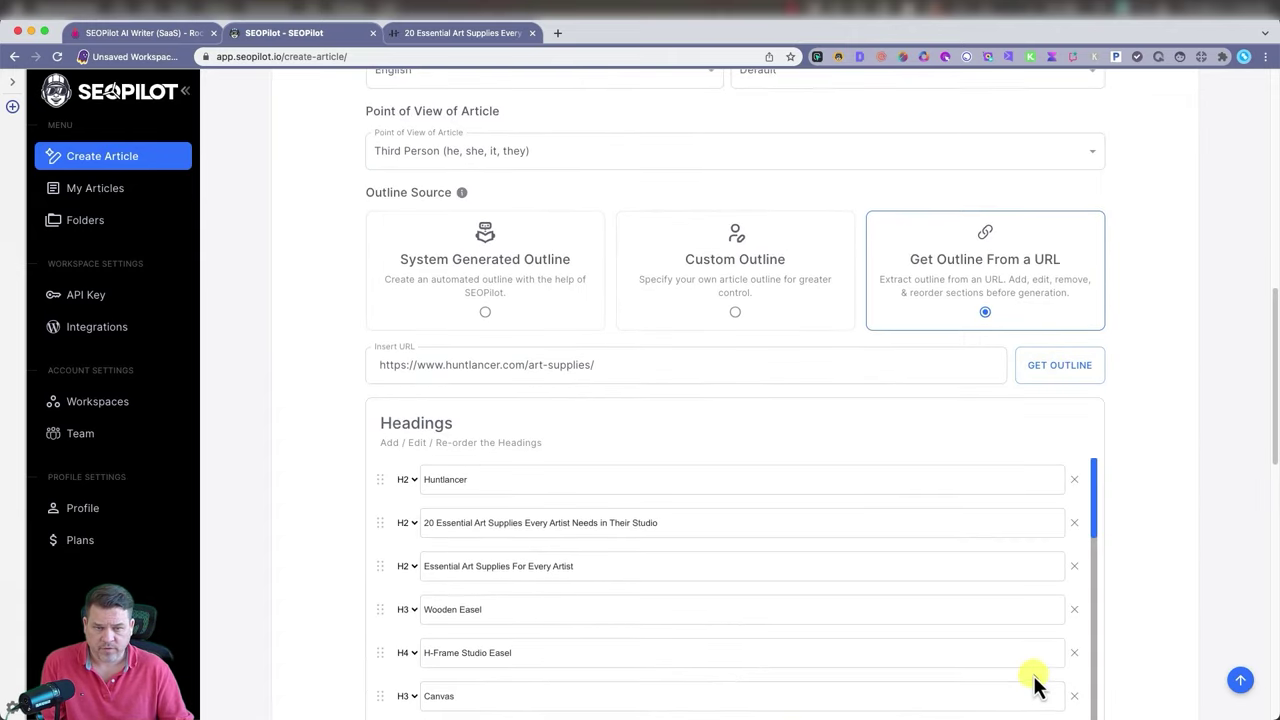
pyautogui.click(451, 33)
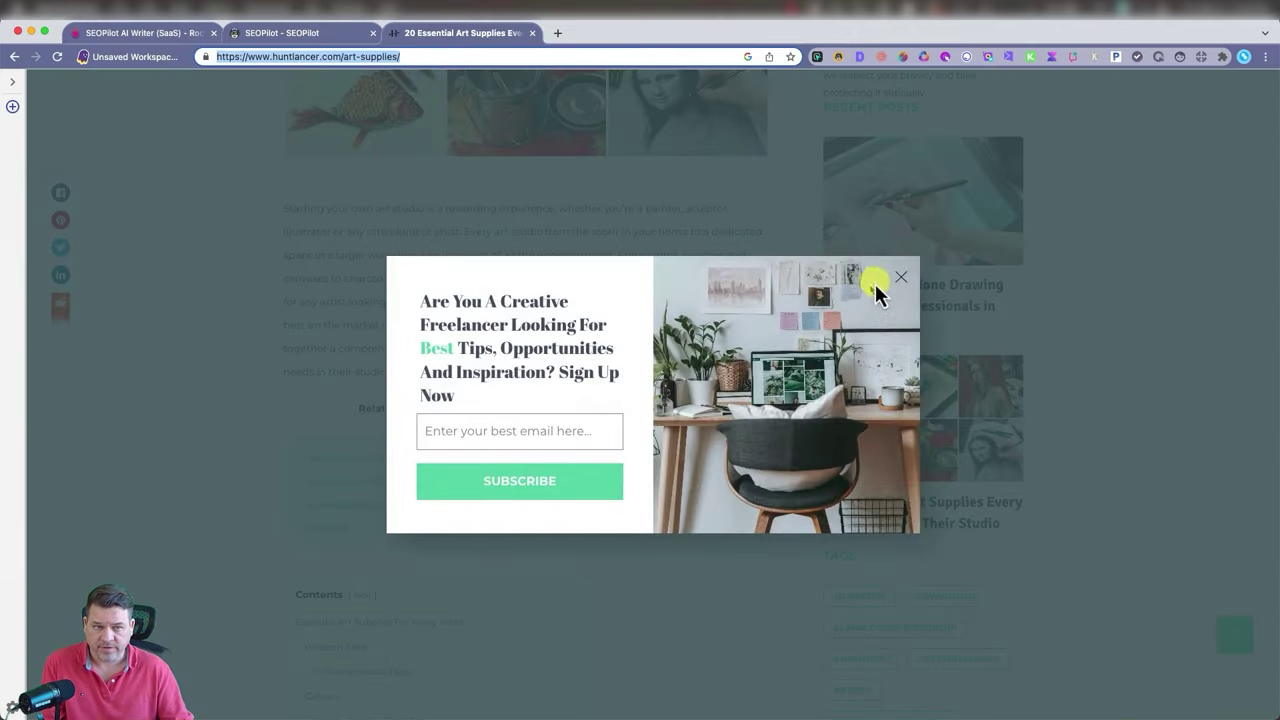
pyautogui.click(892, 282)
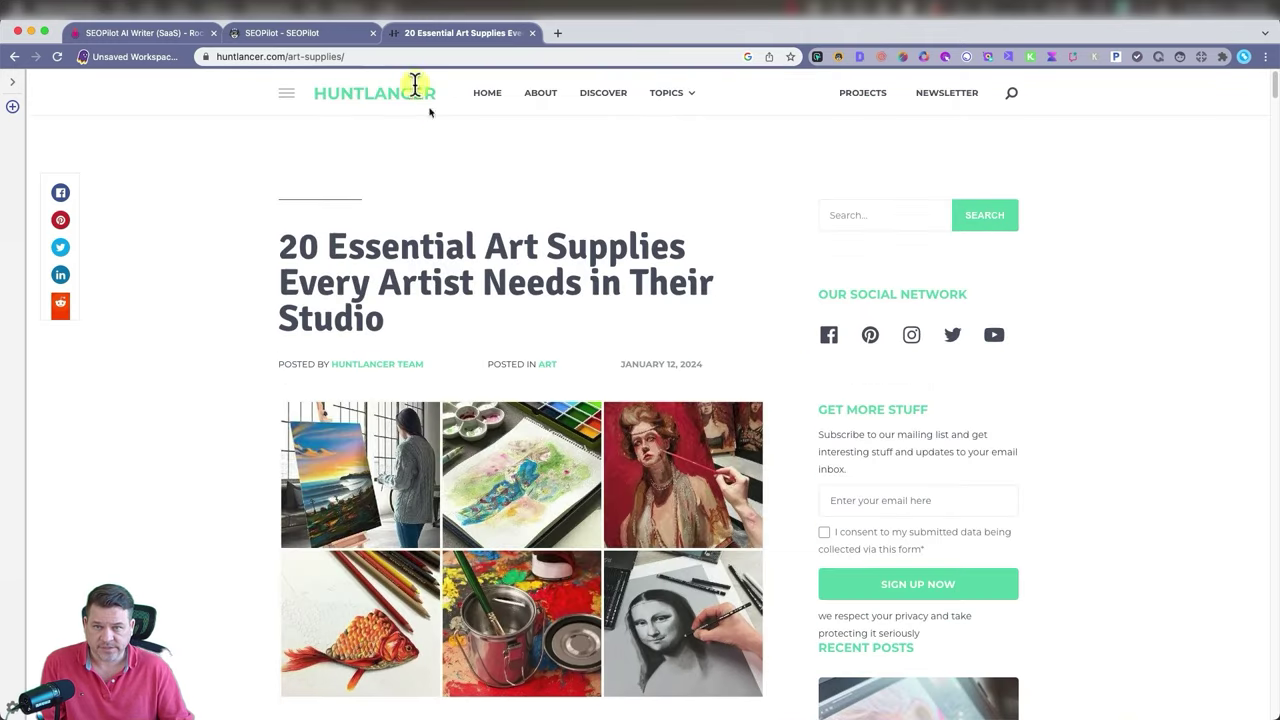
pyautogui.click(300, 33)
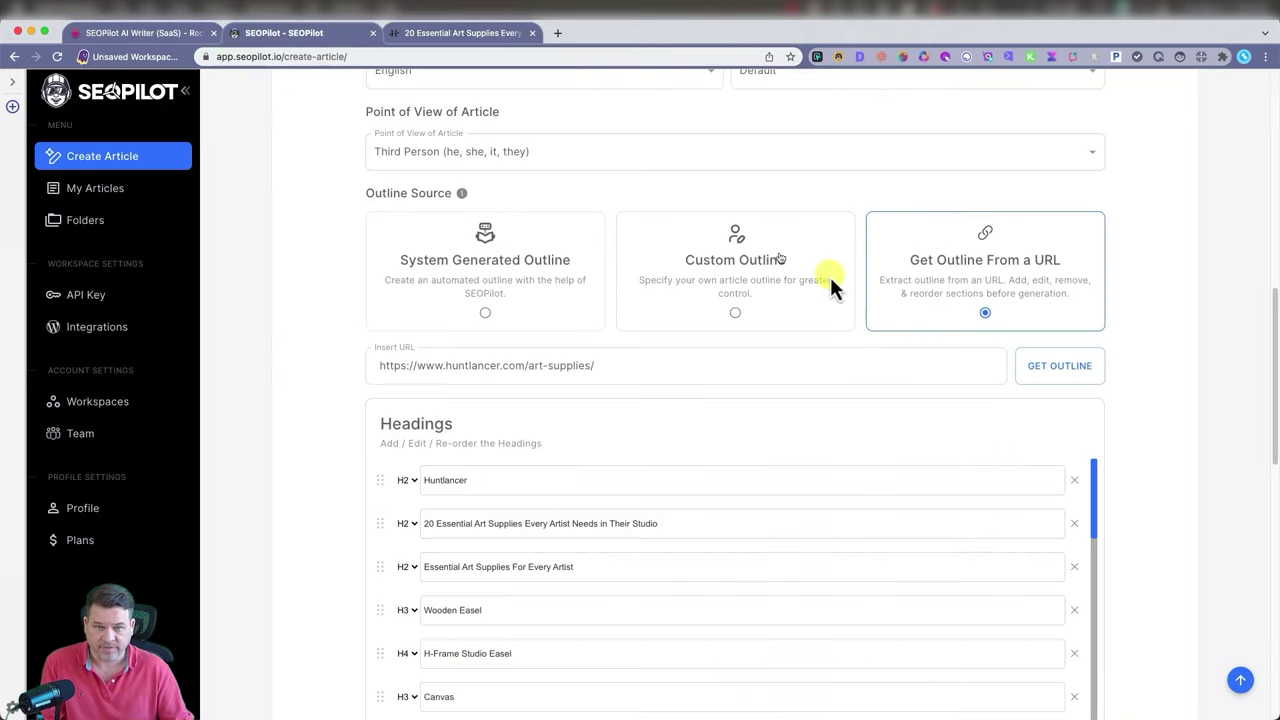
# Remove the "Huntlancer" and "20 Essential Art Supplies Every Artist Needs in Their Studio" headings and read through the rest of the outline
pyautogui.click(1076, 484)
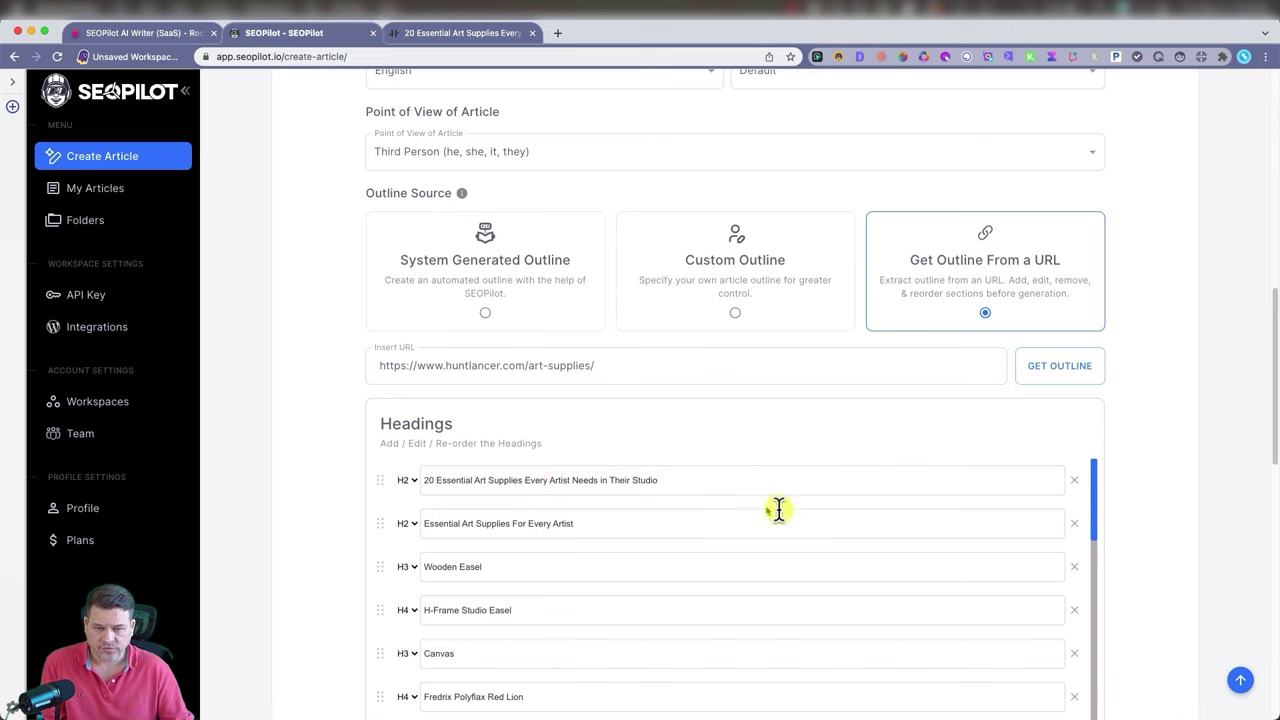
pyautogui.scroll(-3, 535, 555)
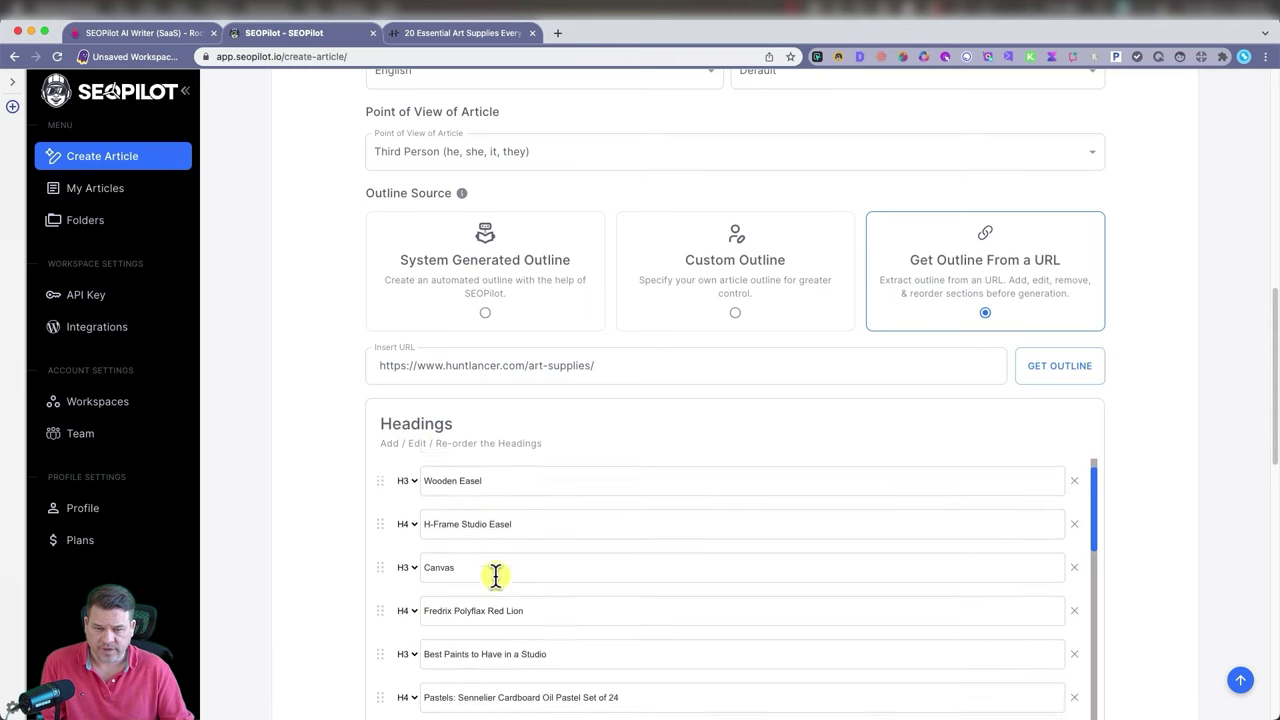
pyautogui.scroll(-5, 566, 565)
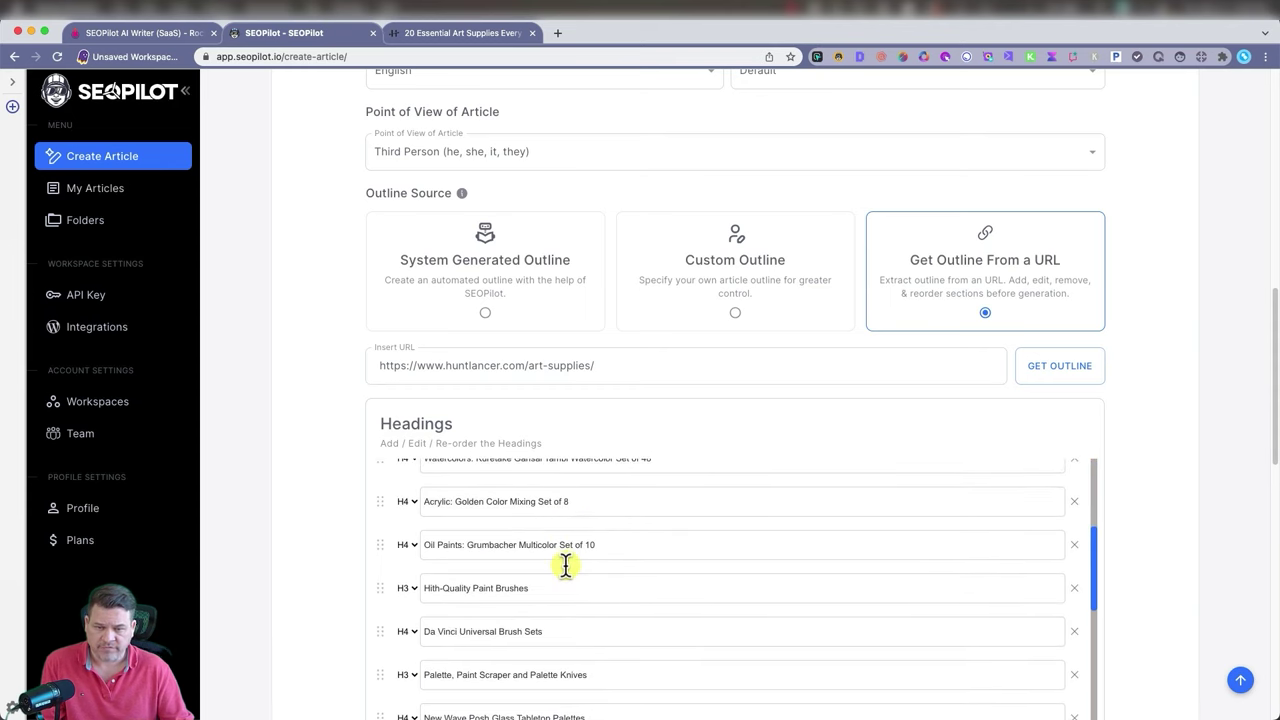
pyautogui.scroll(-3, 566, 567)
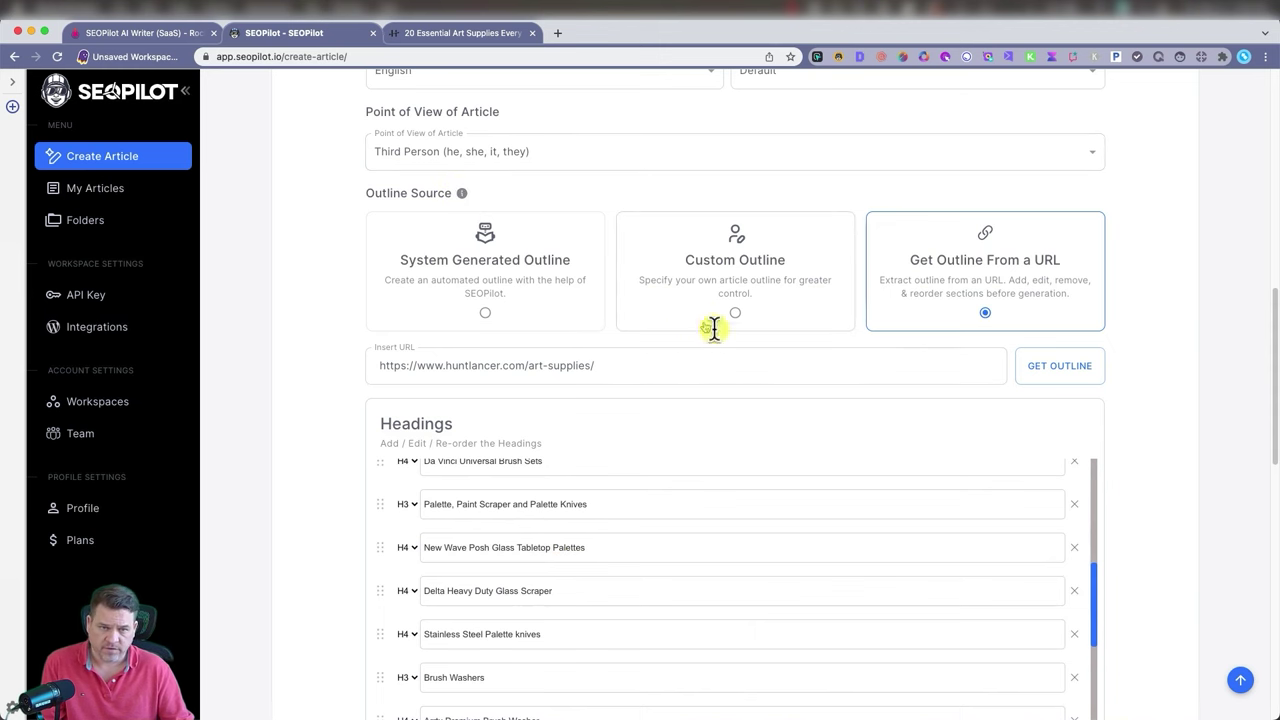
pyautogui.scroll(-8, 721, 507)
pyautogui.scroll(-5, 722, 508)
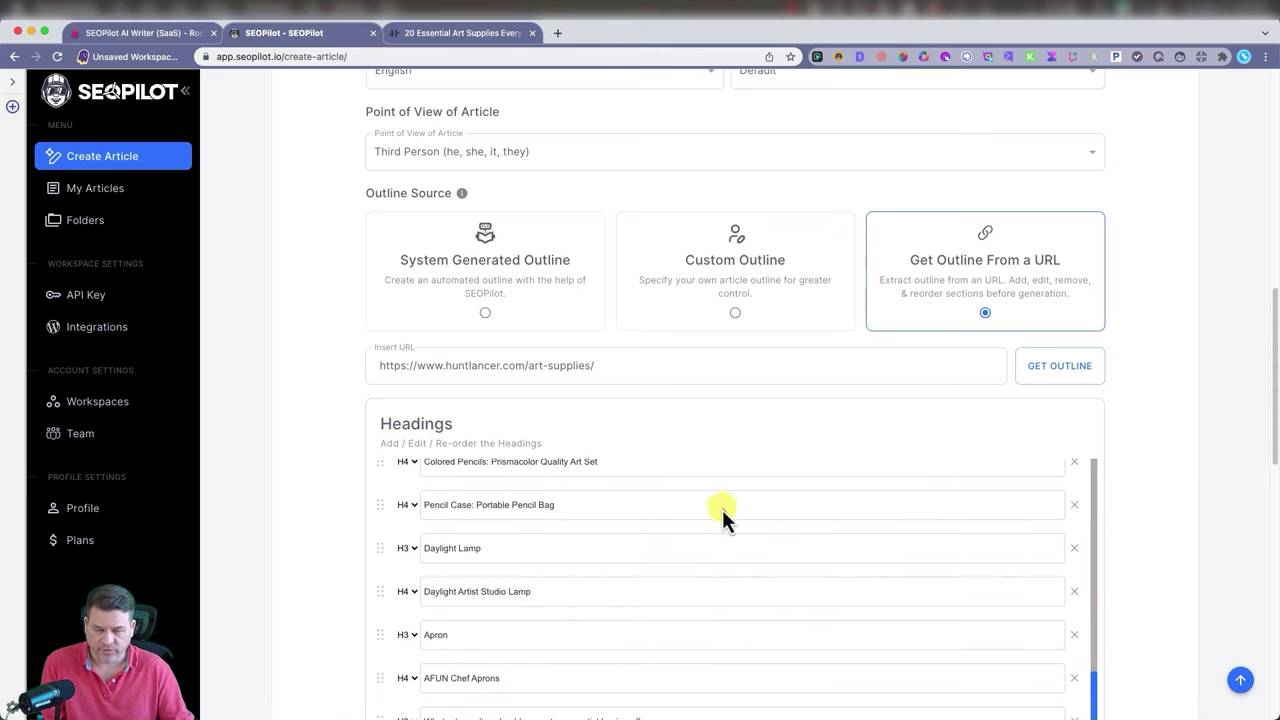
pyautogui.scroll(-8, 722, 508)
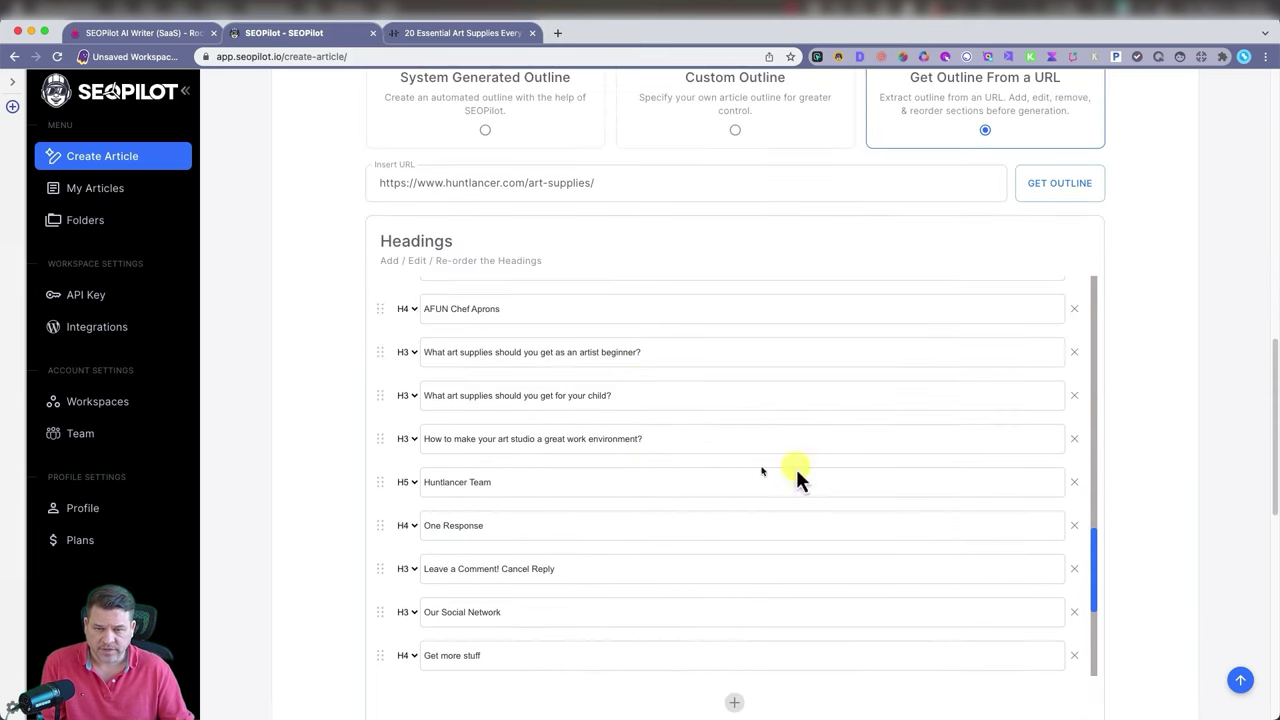
# Remove all outline headings after "What art supplies should you get for your child?" and review the remaining headings
pyautogui.click(1074, 482)
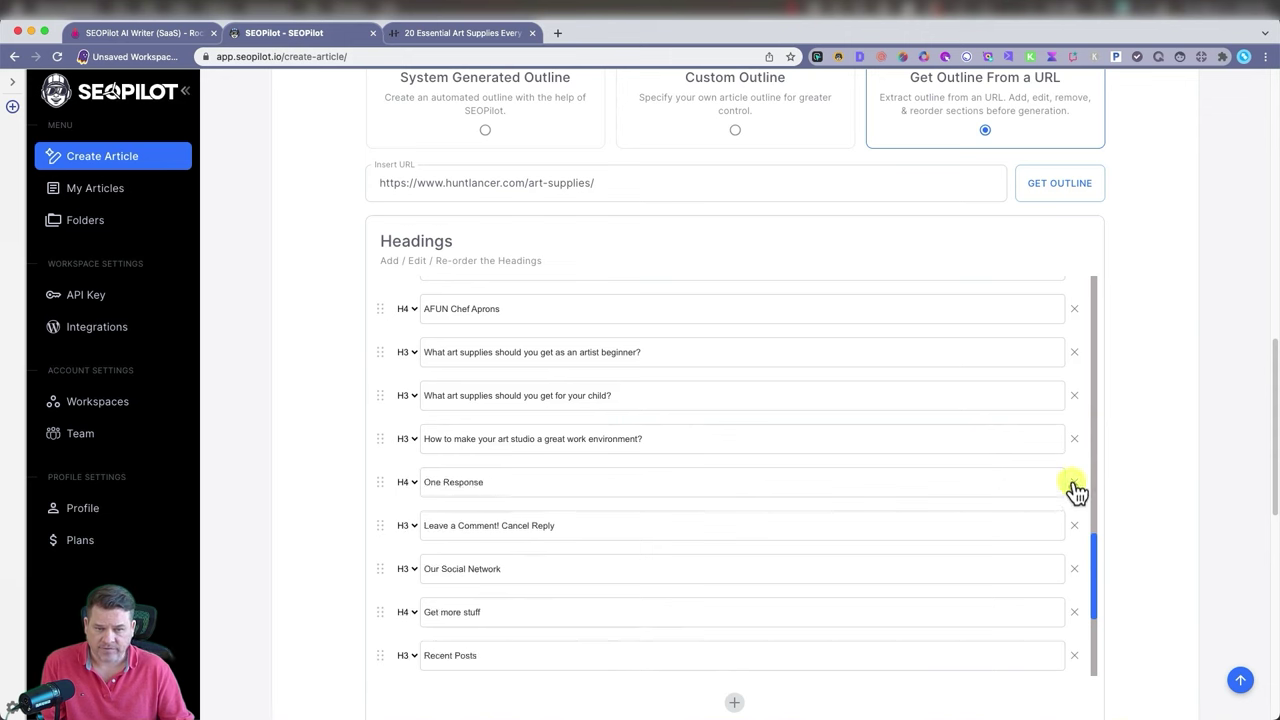
pyautogui.click(1074, 482)
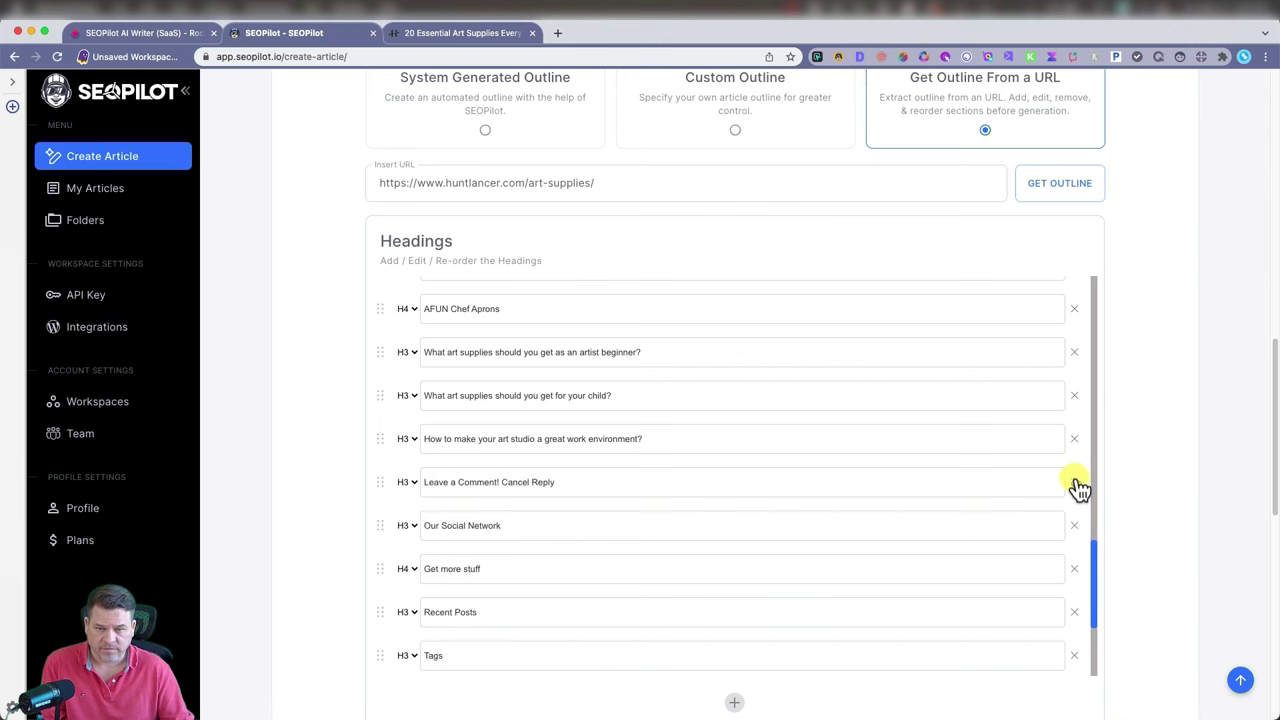
pyautogui.click(1074, 482)
pyautogui.scroll(3, 975, 590)
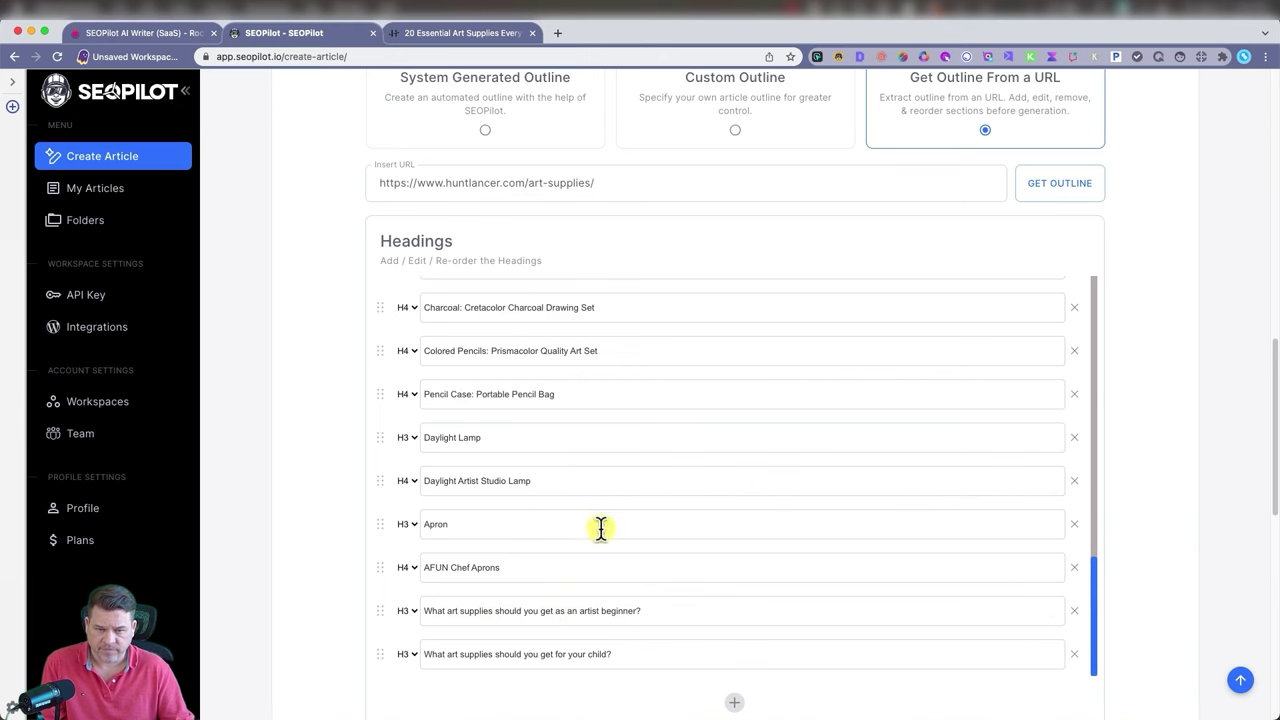
pyautogui.scroll(4, 640, 550)
pyautogui.scroll(5, 690, 575)
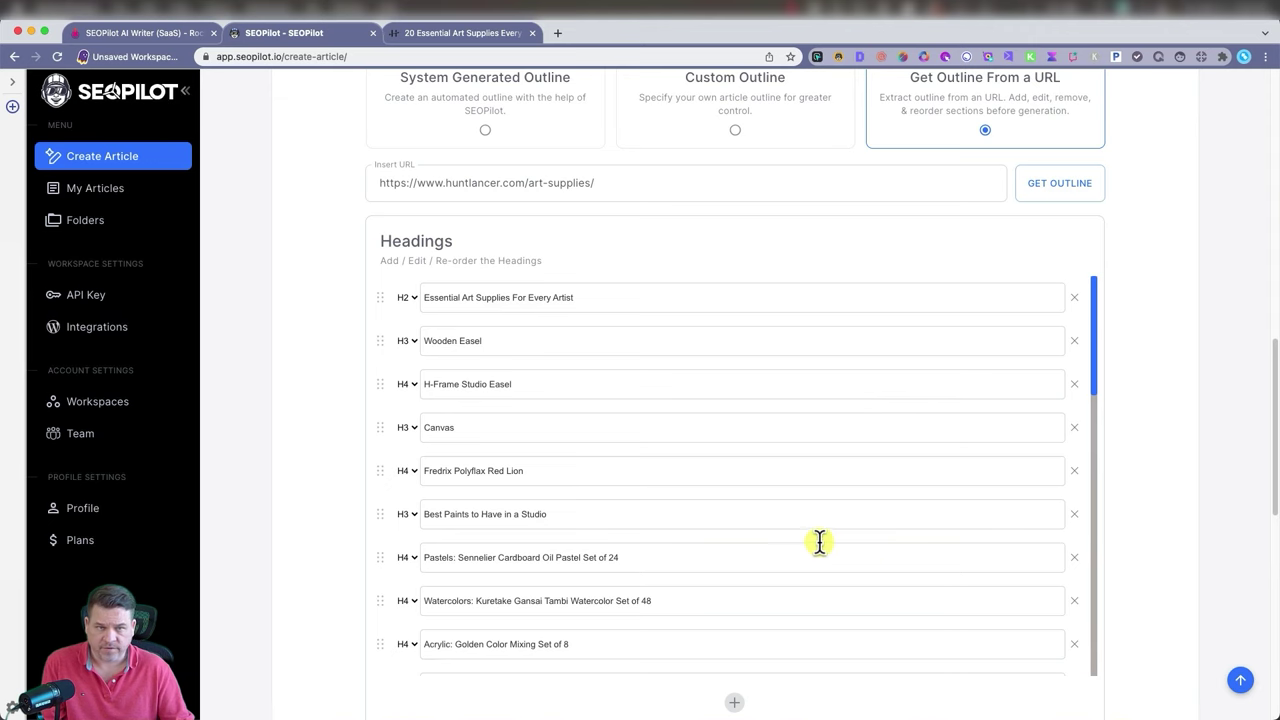
pyautogui.scroll(-5, 900, 383)
pyautogui.scroll(-10, 948, 481)
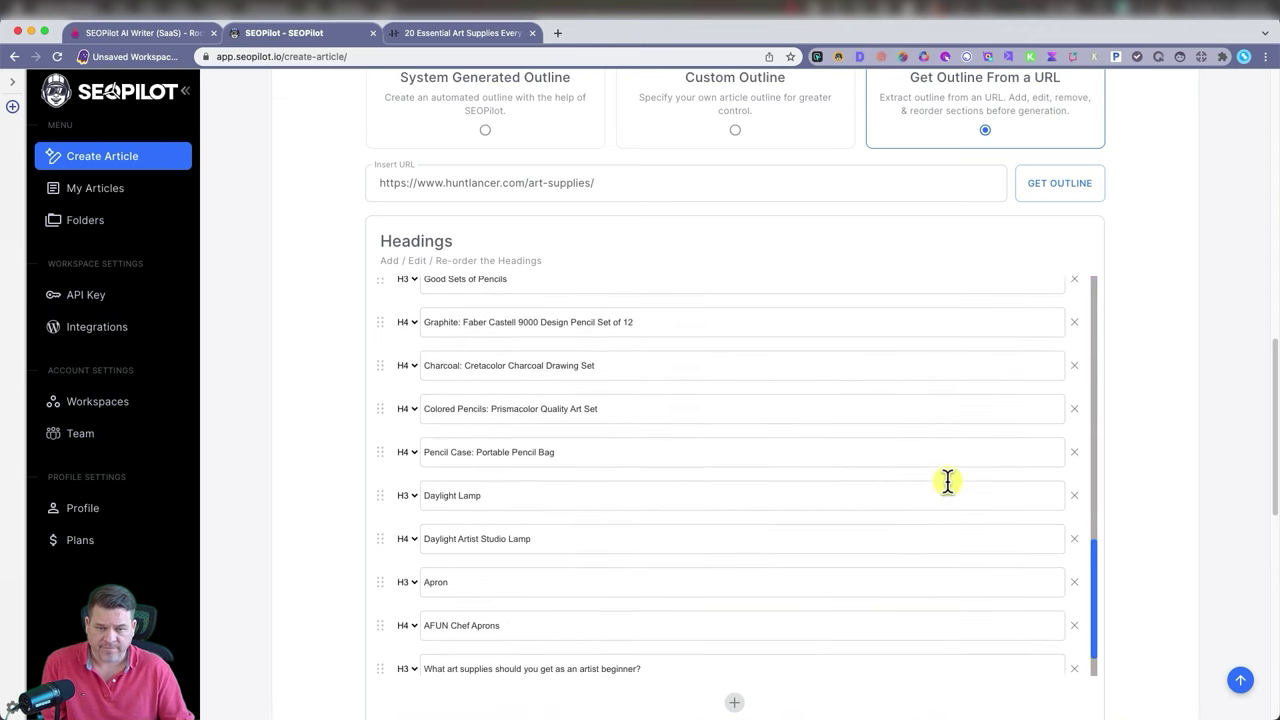
pyautogui.click(560, 314)
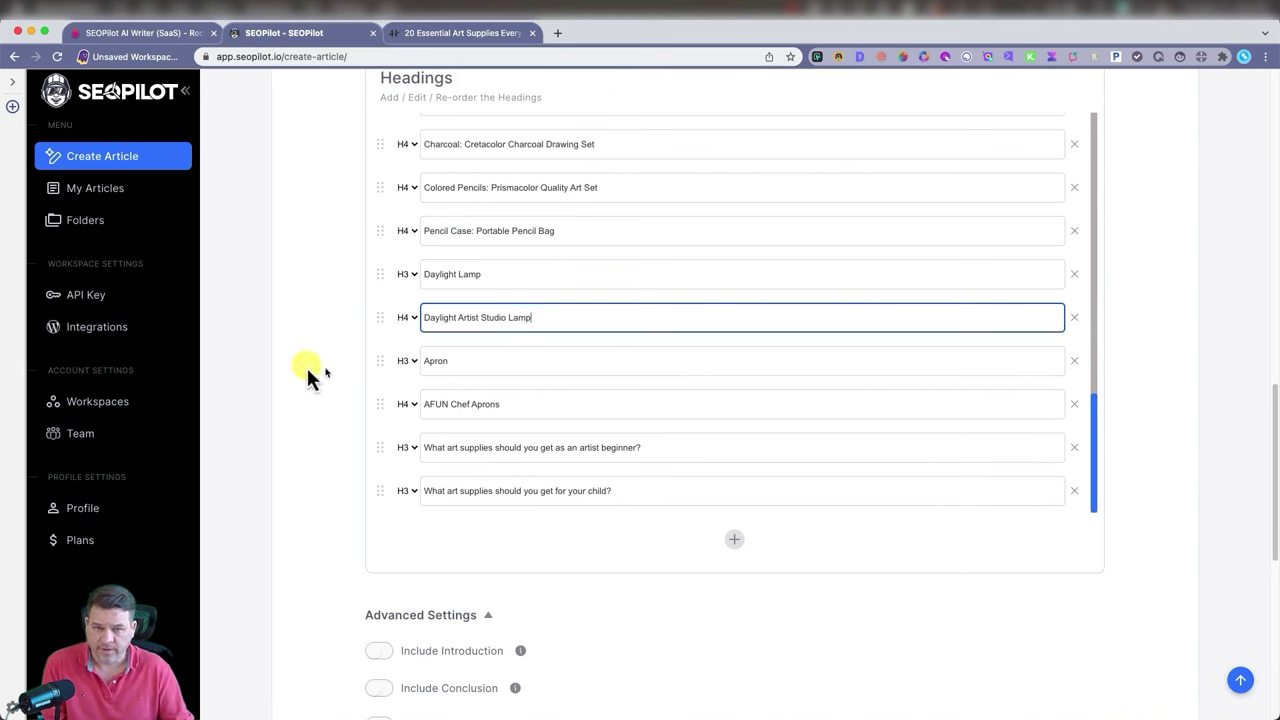
# View the featured image service options, leaving No Featured Image selected, and look over the extra prompt and link settings
pyautogui.scroll(-3, 486, 451)
pyautogui.click(667, 517)
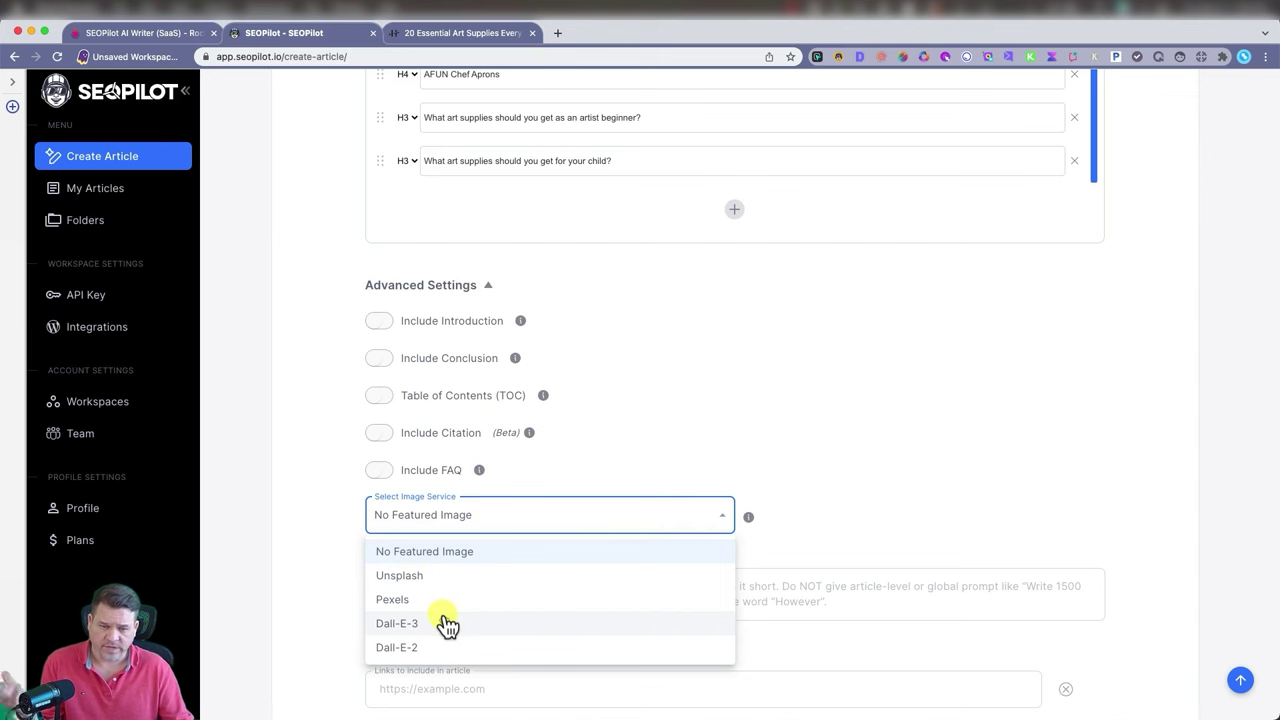
pyautogui.click(941, 458)
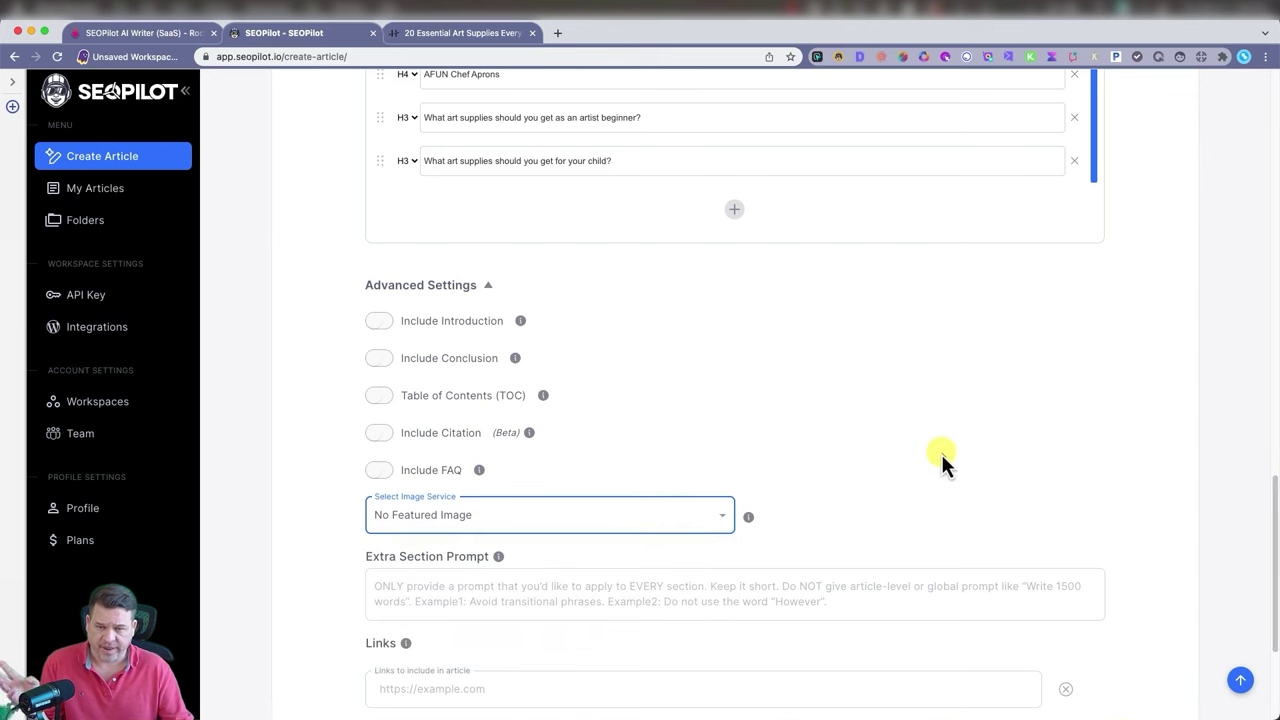
pyautogui.scroll(-2, 657, 463)
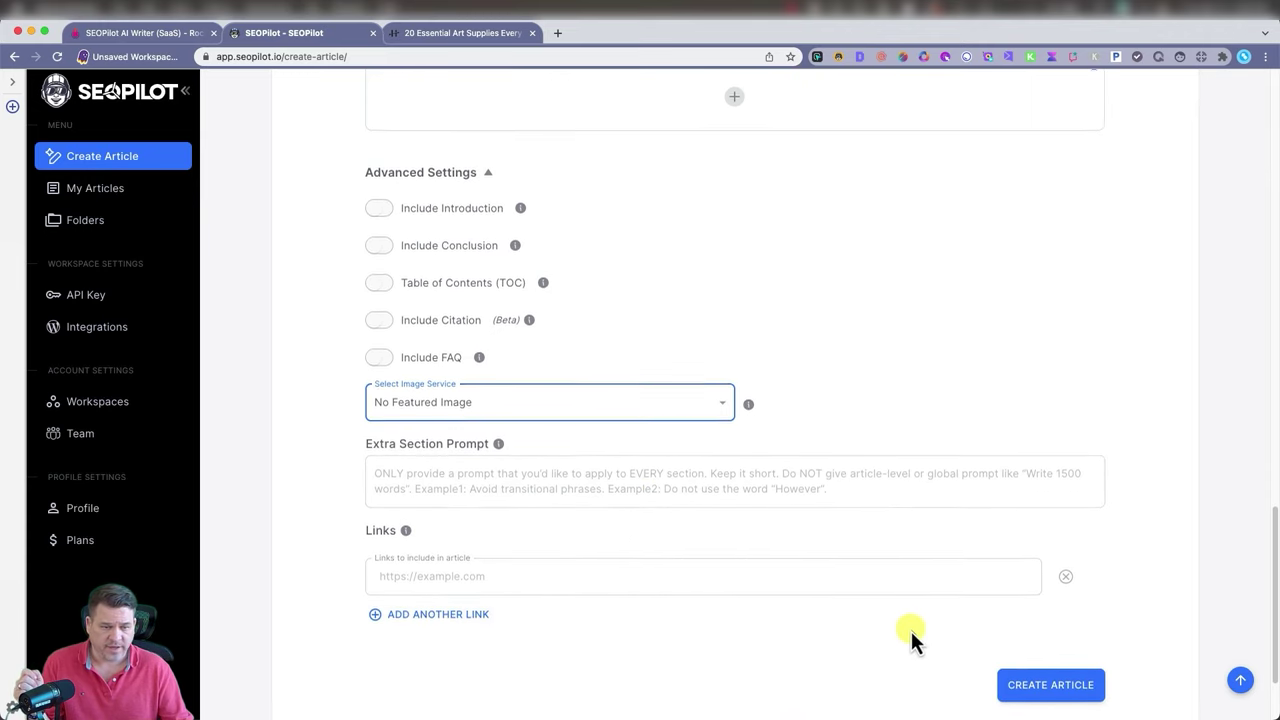
pyautogui.scroll(-2, 900, 600)
# Set the article length to Long Article and generate the article
pyautogui.scroll(10, 886, 480)
pyautogui.scroll(5, 885, 410)
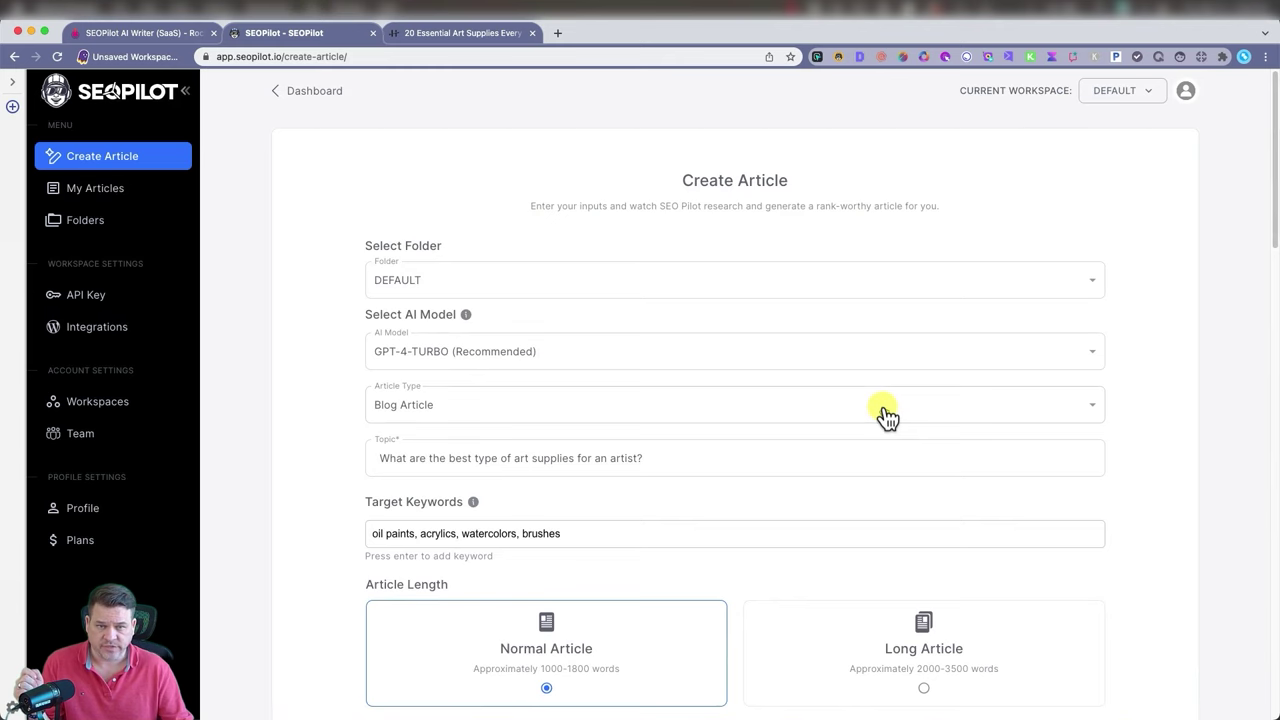
pyautogui.scroll(-7, 886, 413)
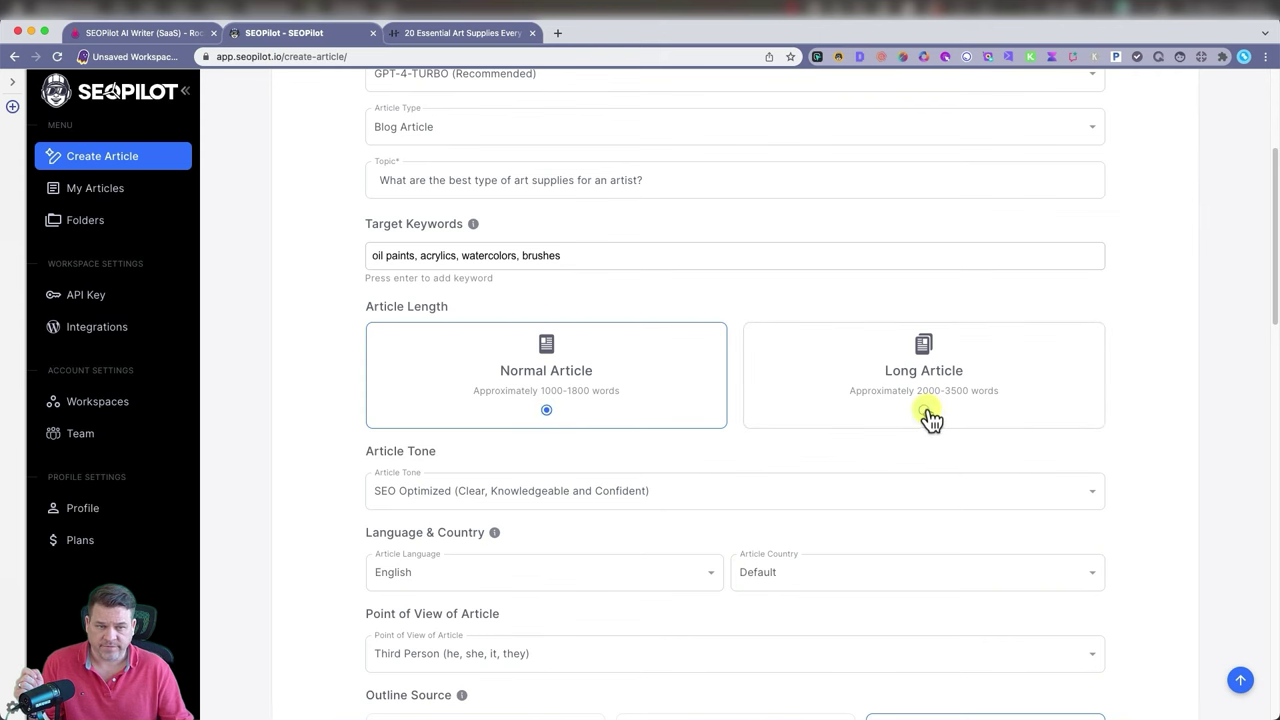
pyautogui.click(925, 411)
pyautogui.scroll(-5, 1083, 416)
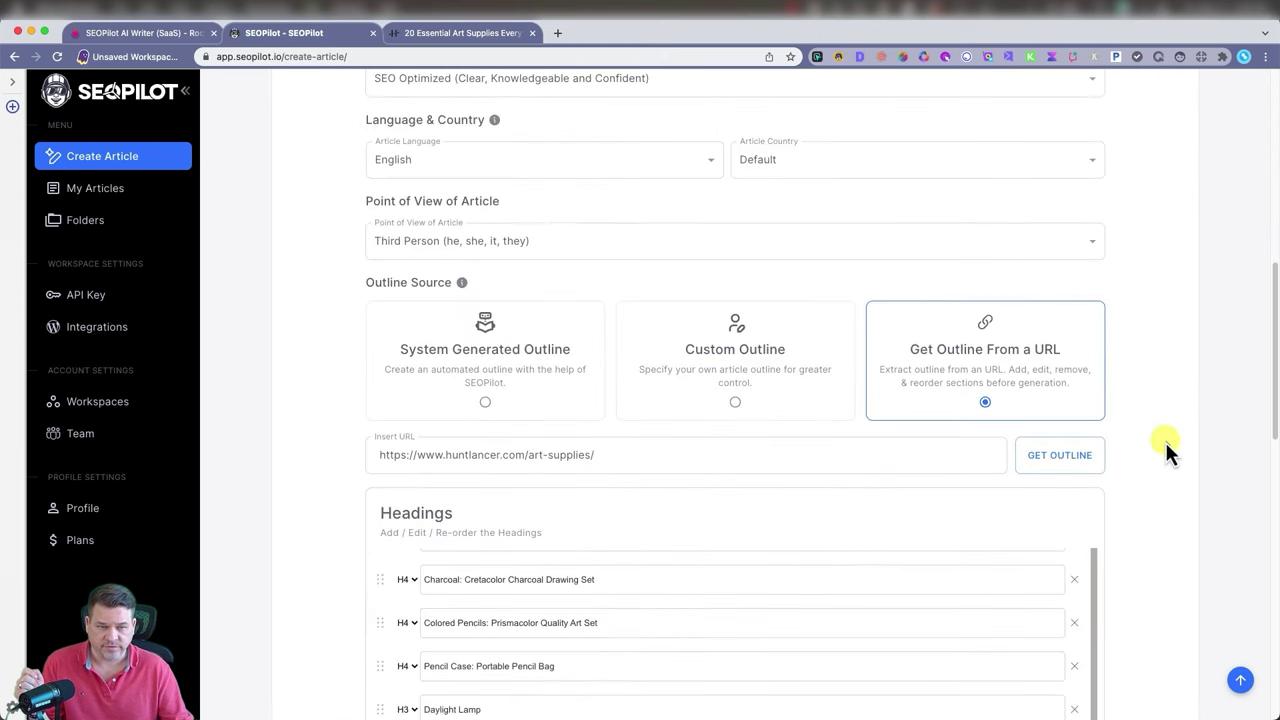
pyautogui.scroll(-10, 1165, 440)
pyautogui.click(1050, 610)
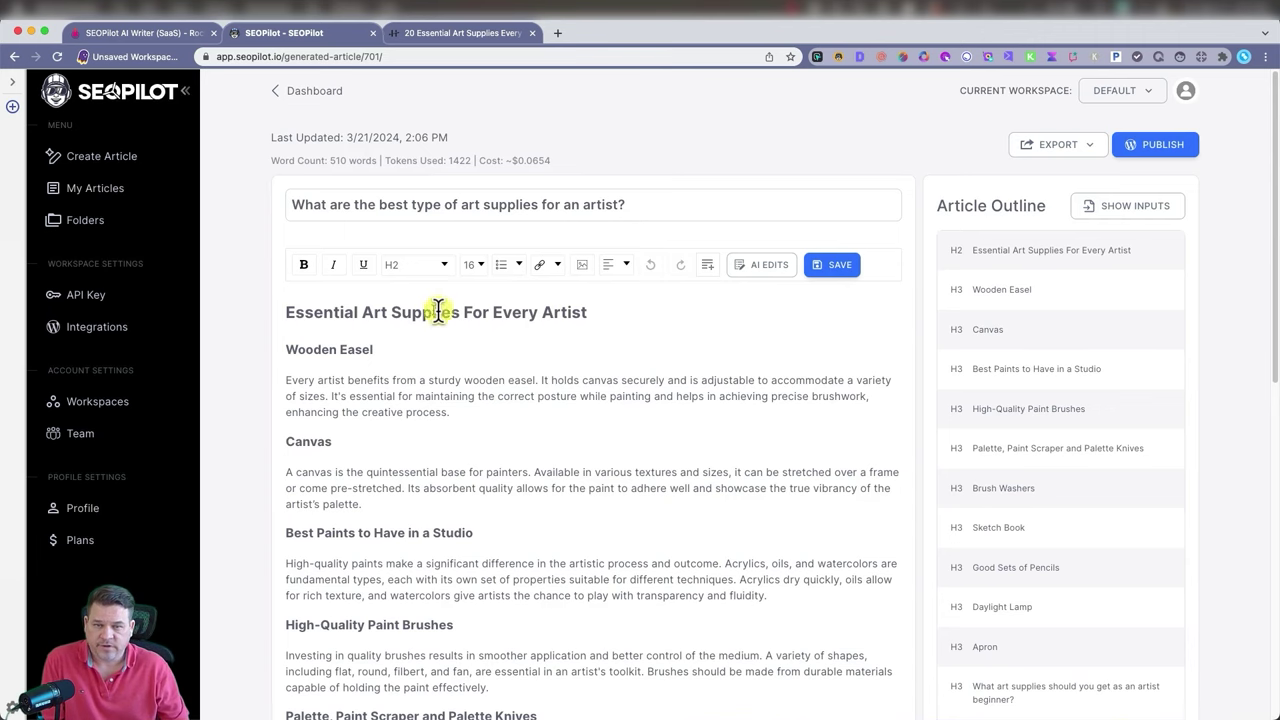
# Read through the generated art supplies article and compare its sections with the article outline
pyautogui.scroll(-5, 602, 350)
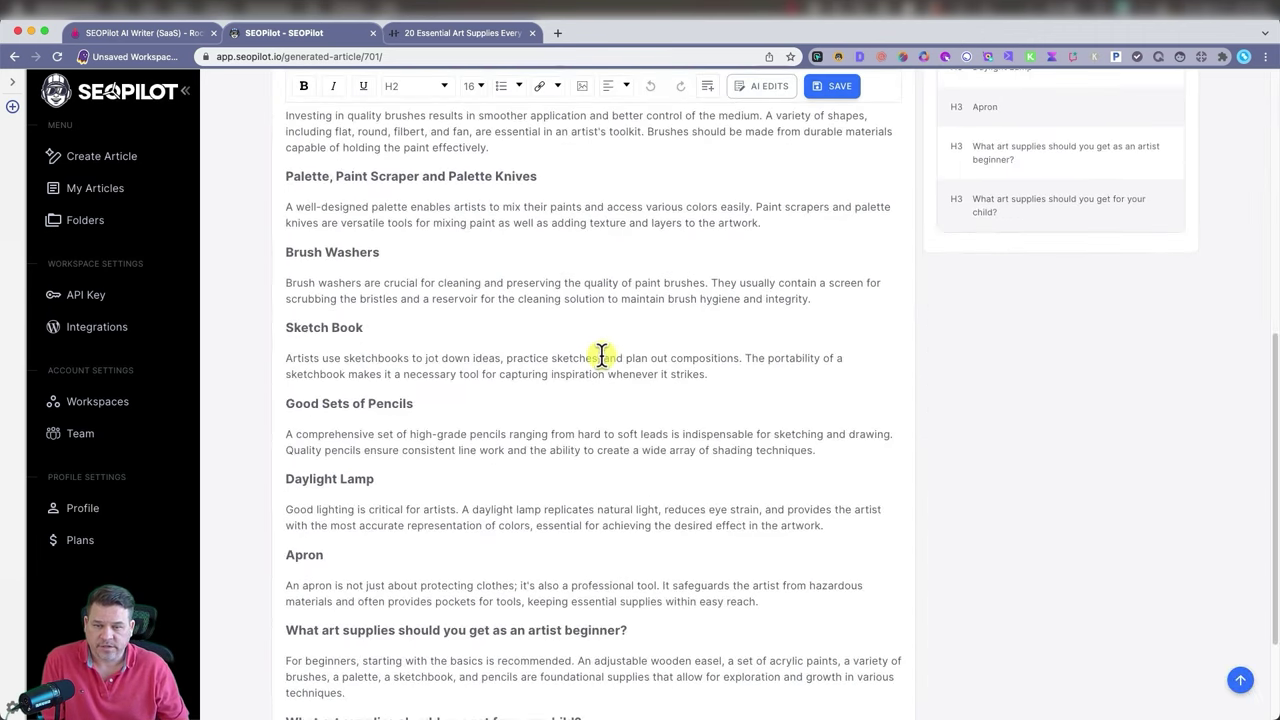
pyautogui.scroll(-2, 602, 355)
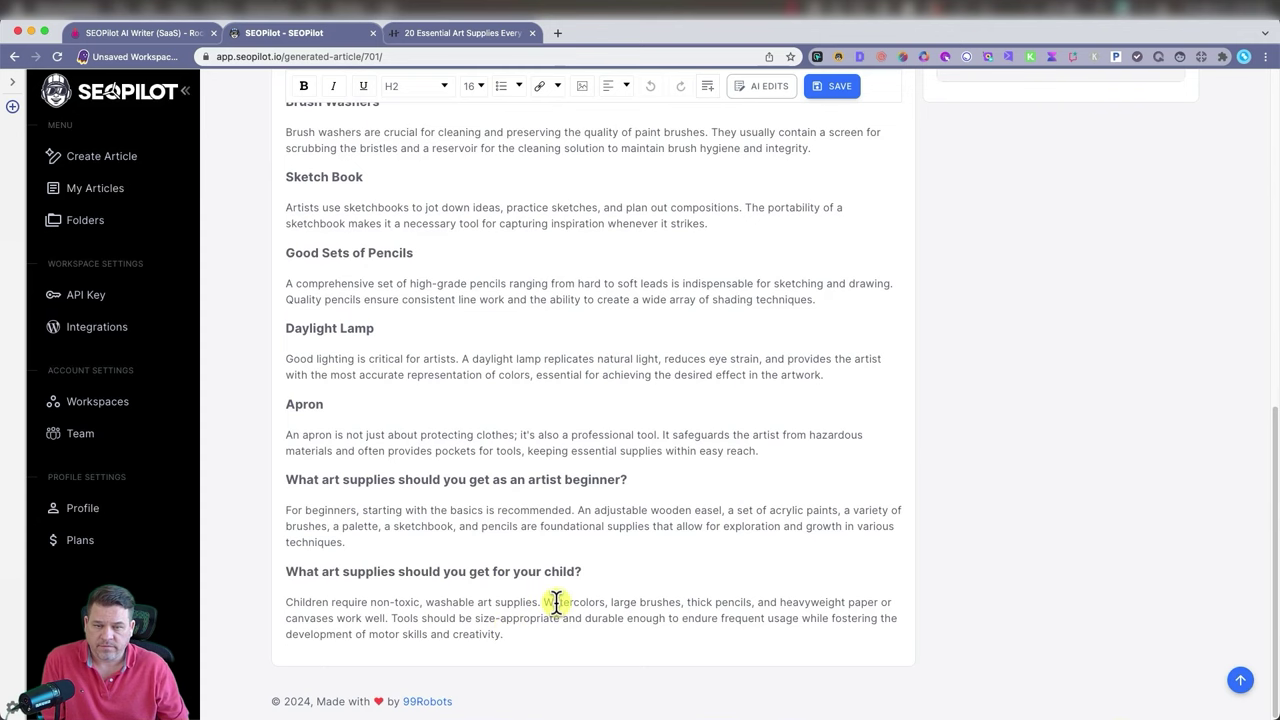
pyautogui.scroll(5, 556, 602)
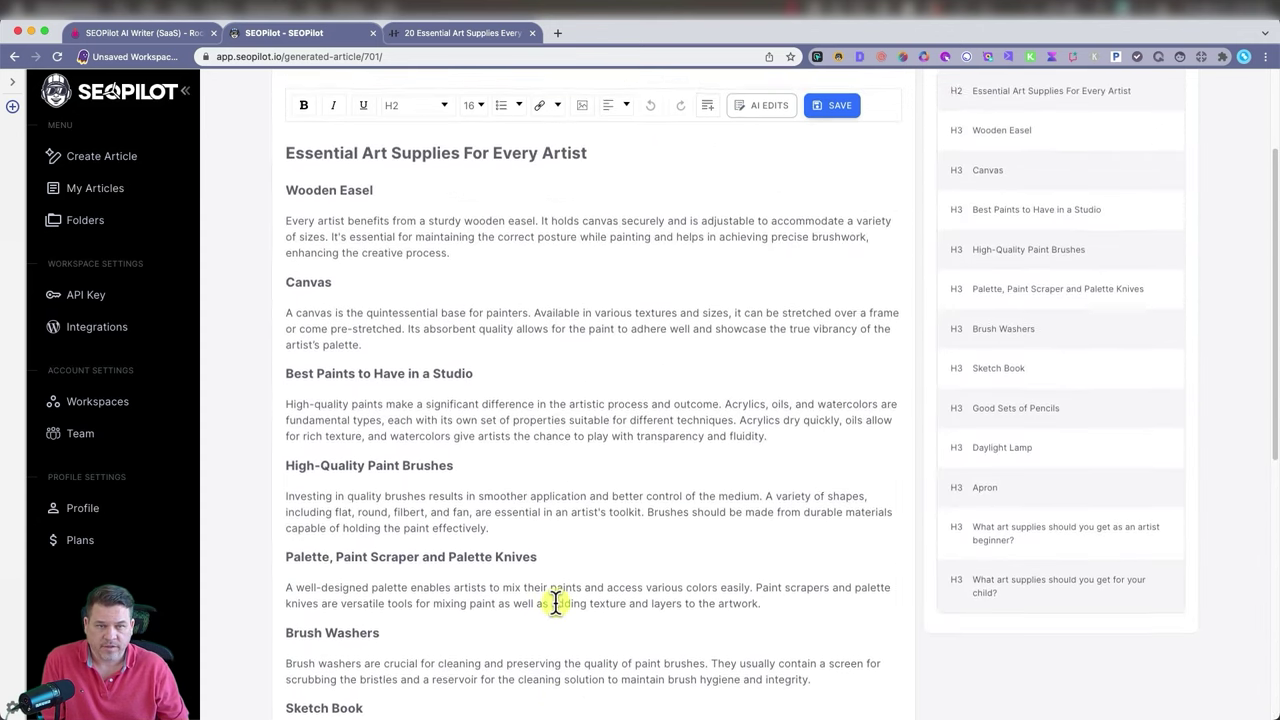
pyautogui.scroll(1, 545, 490)
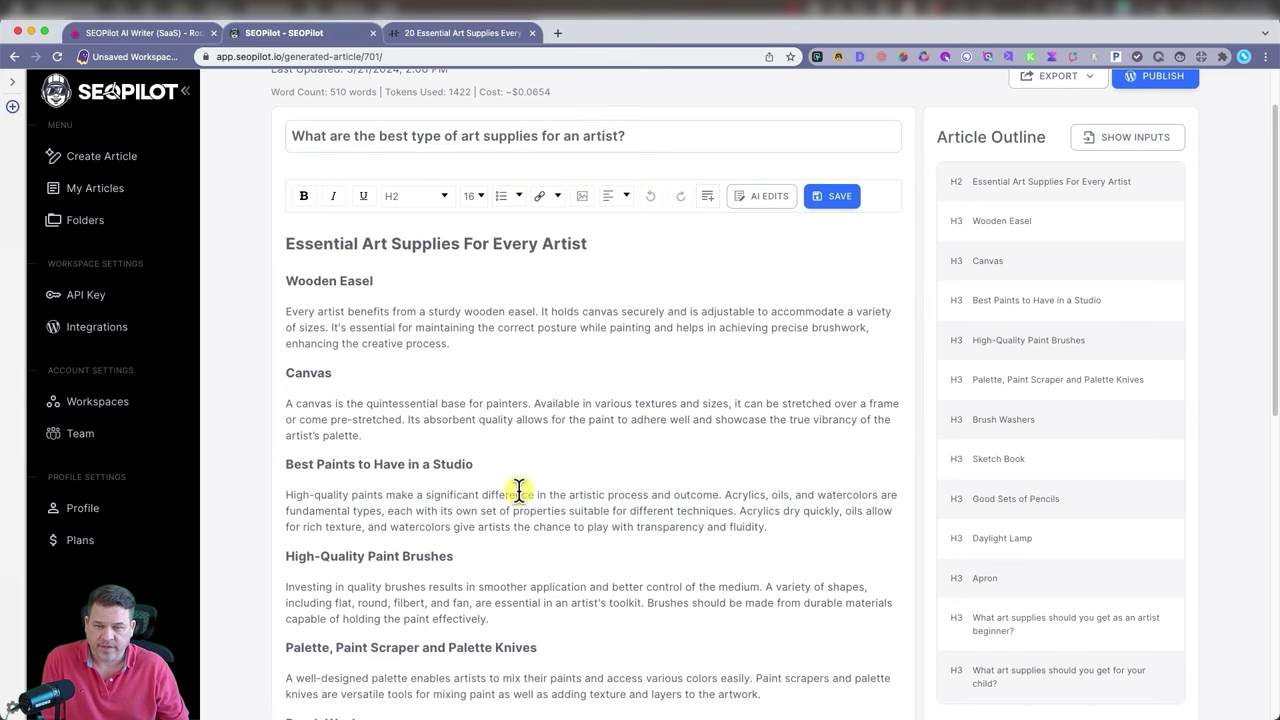
pyautogui.scroll(-2, 519, 490)
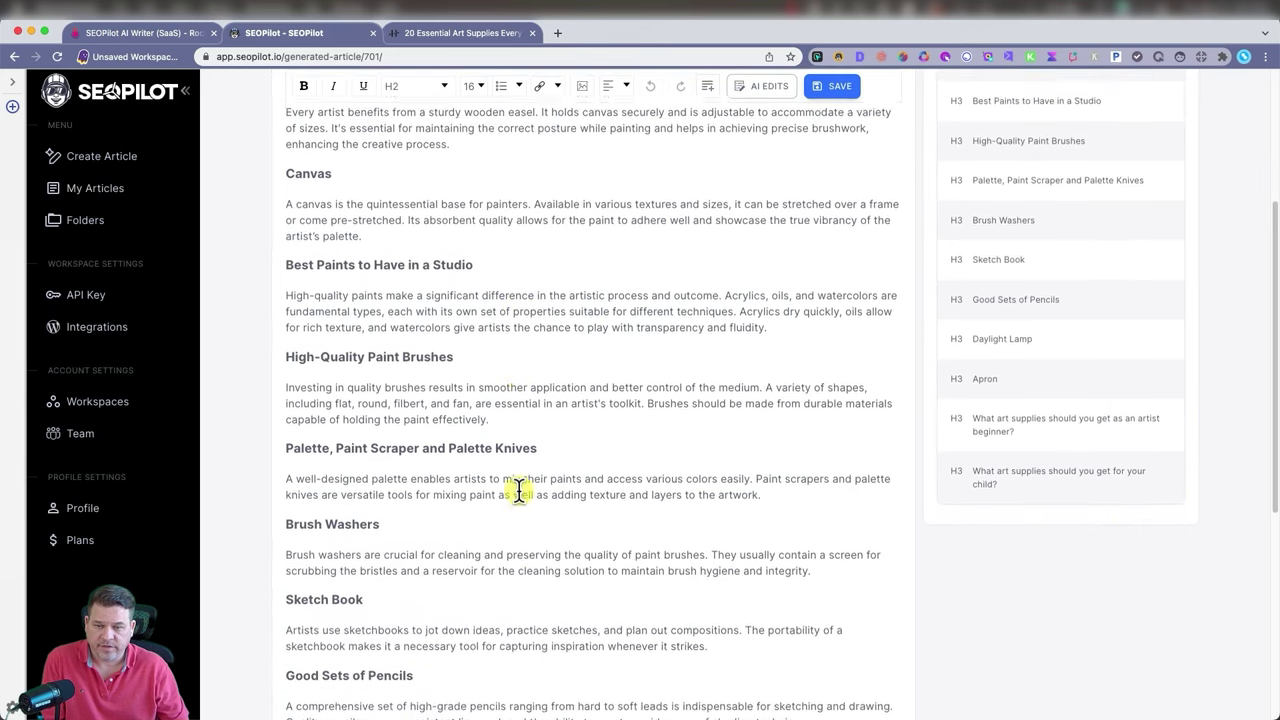
pyautogui.scroll(-2, 518, 492)
pyautogui.scroll(5, 606, 394)
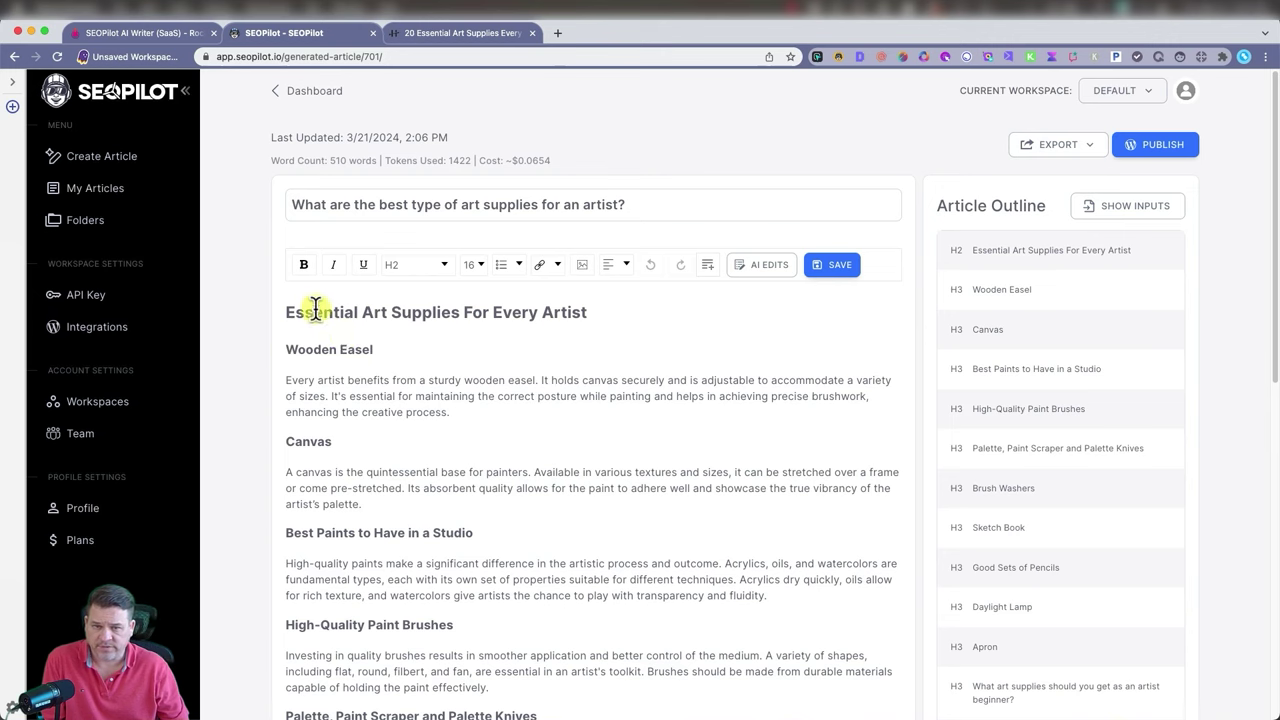
# Select and copy the entire generated article text, from the "Essential Art Supplies For Every Artist" heading to the end
pyautogui.moveTo(285, 313); pyautogui.dragTo(612, 634)
pyautogui.scroll(-10, 500, 475)
pyautogui.scroll(10, 540, 375)
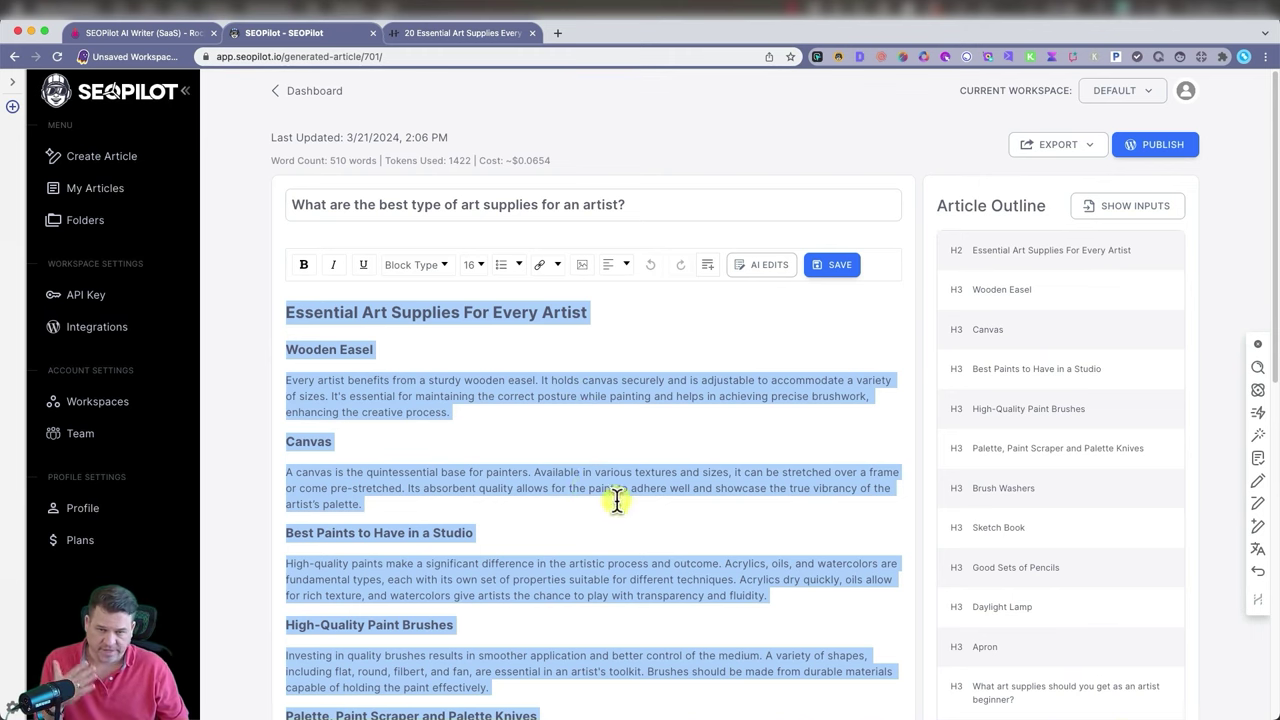
pyautogui.scroll(-1, 562, 479)
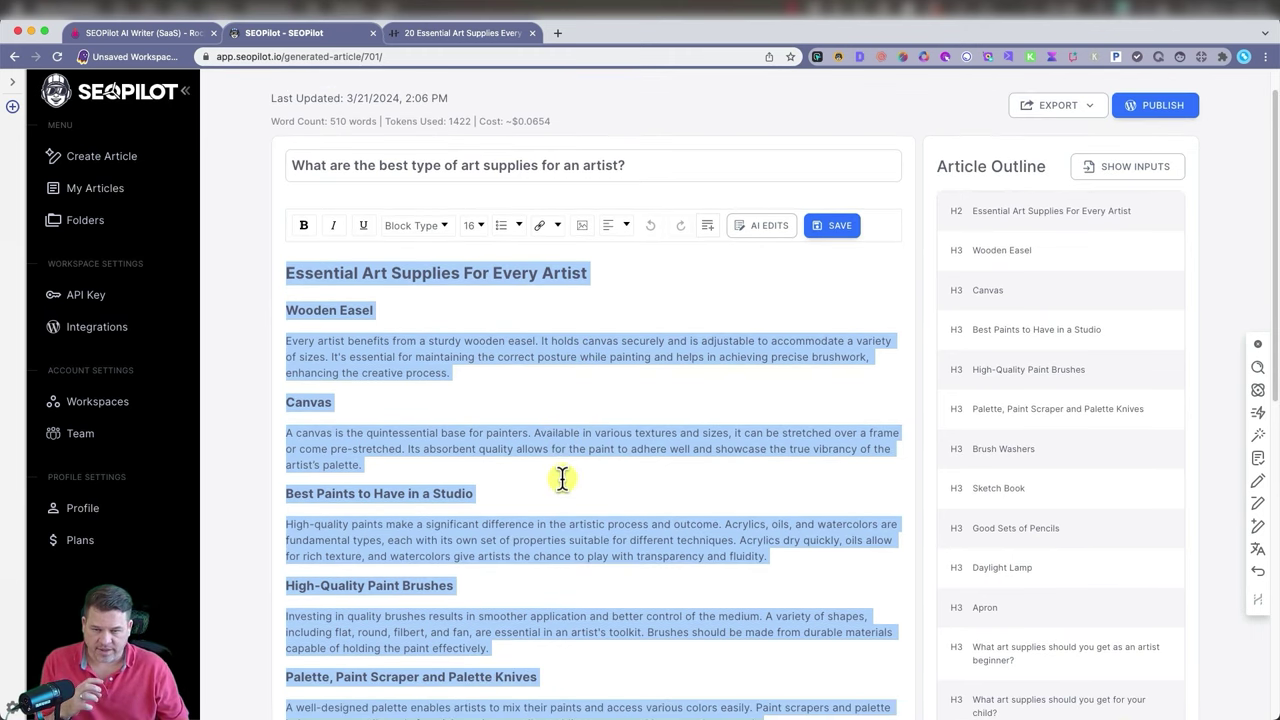
pyautogui.scroll(-6, 562, 479)
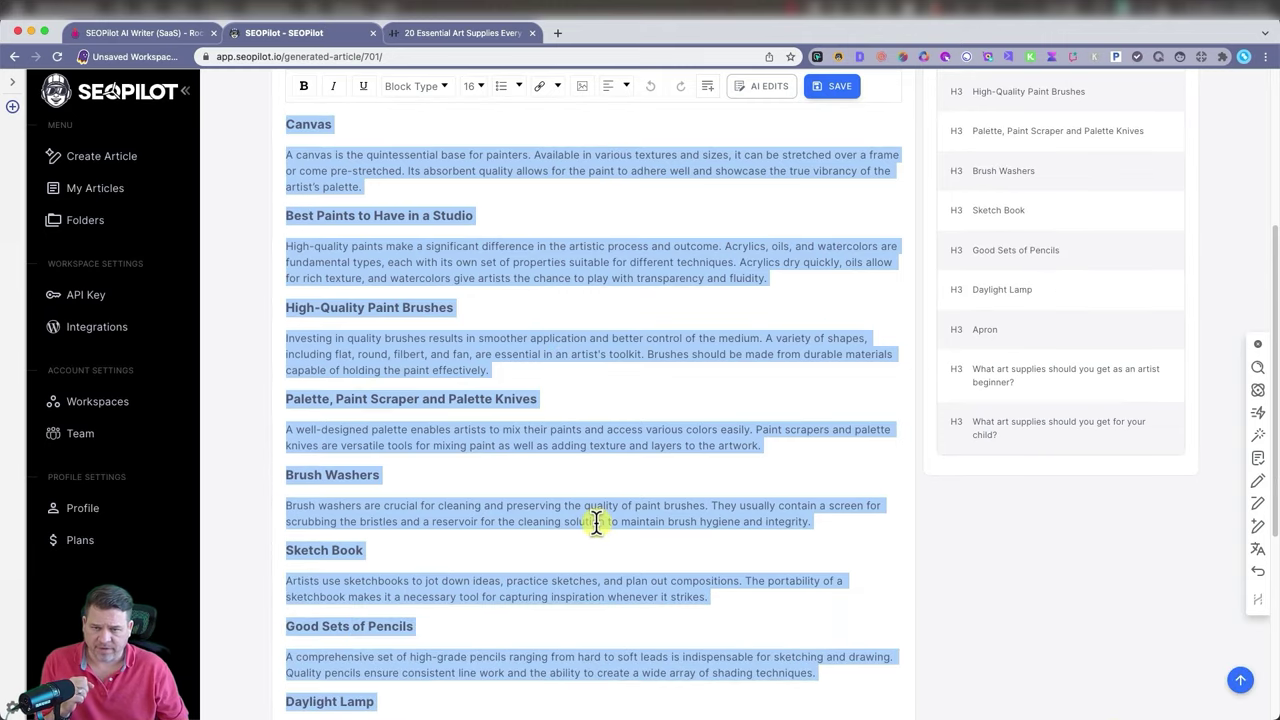
pyautogui.scroll(7, 580, 470)
# Open copyscape.com in place of the competitor article and go to its Premium Search
pyautogui.click(452, 32)
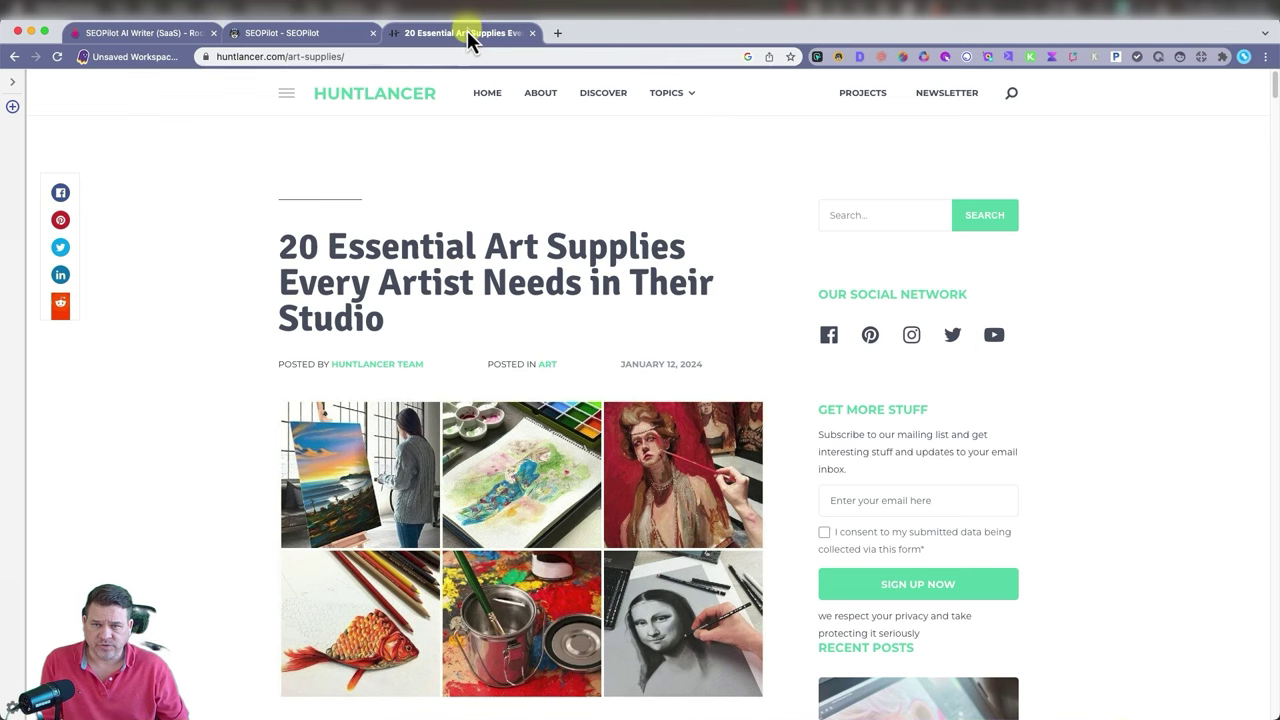
pyautogui.click(375, 52)
pyautogui.write('copysc')
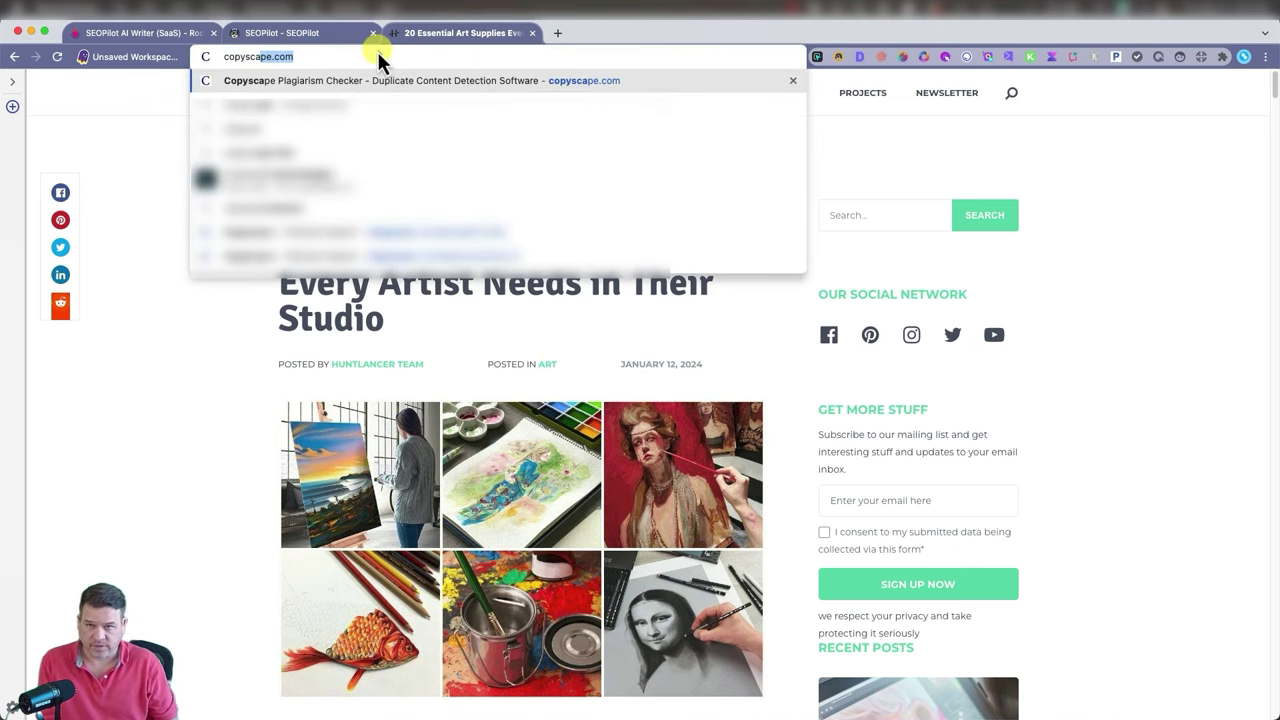
pyautogui.press('Return')
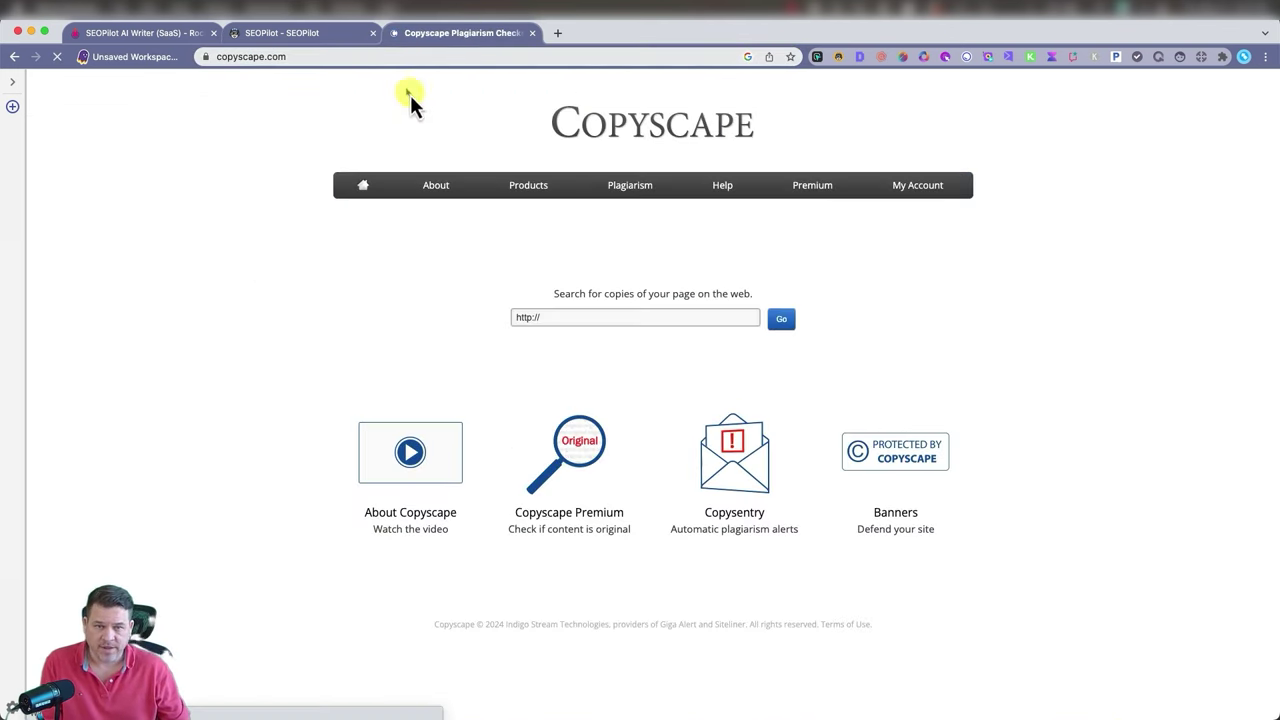
pyautogui.click(568, 450)
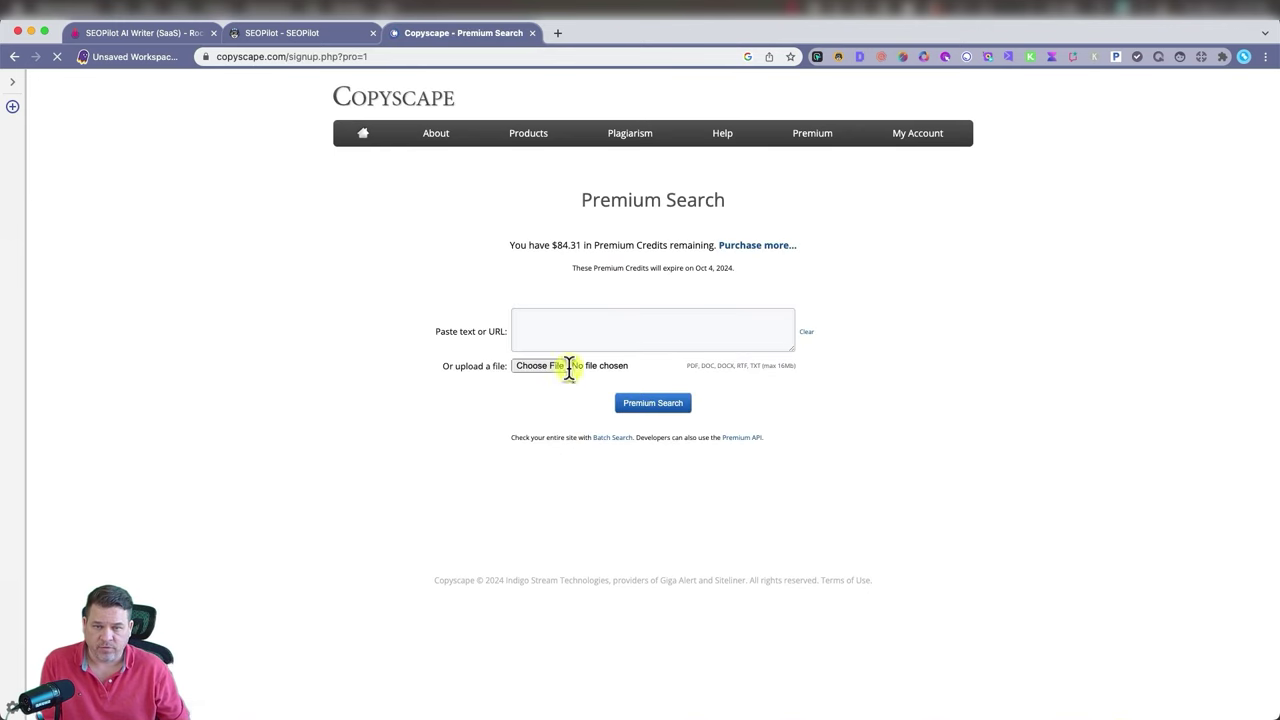
# Paste the copied article text into Copyscape and run a premium plagiarism search on it
pyautogui.click(566, 340)
pyautogui.press('super+v')
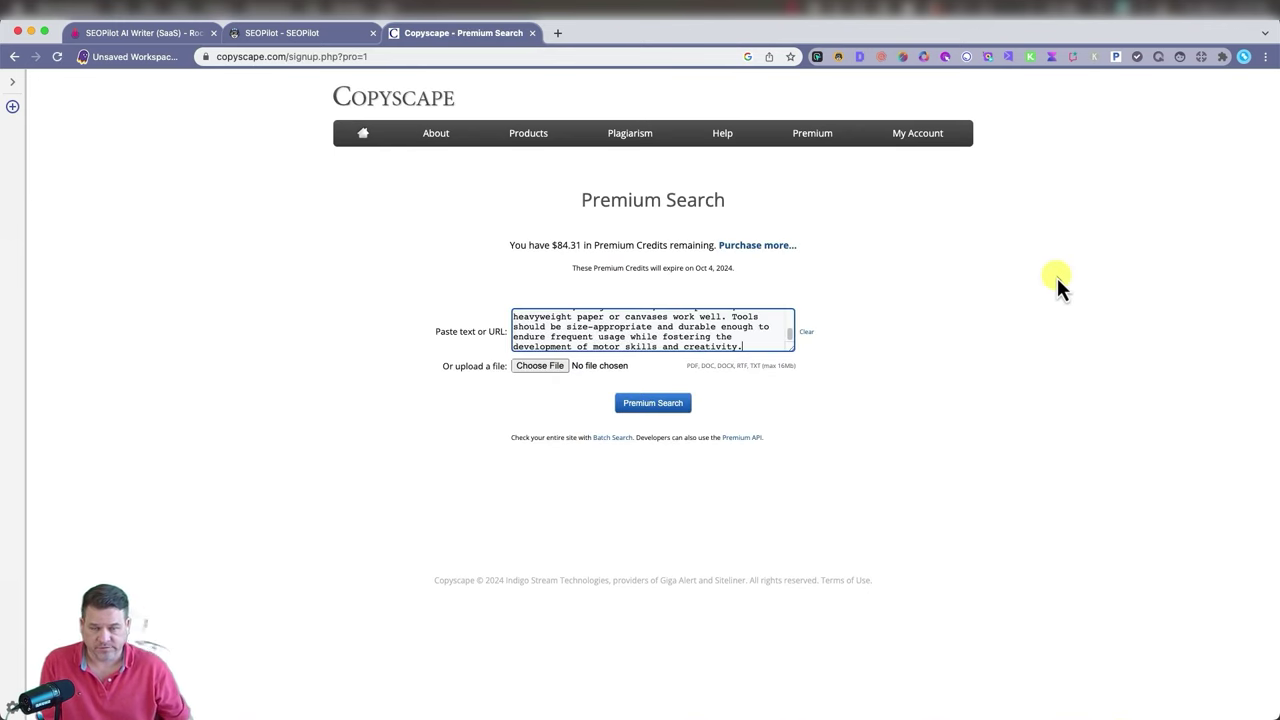
pyautogui.click(652, 403)
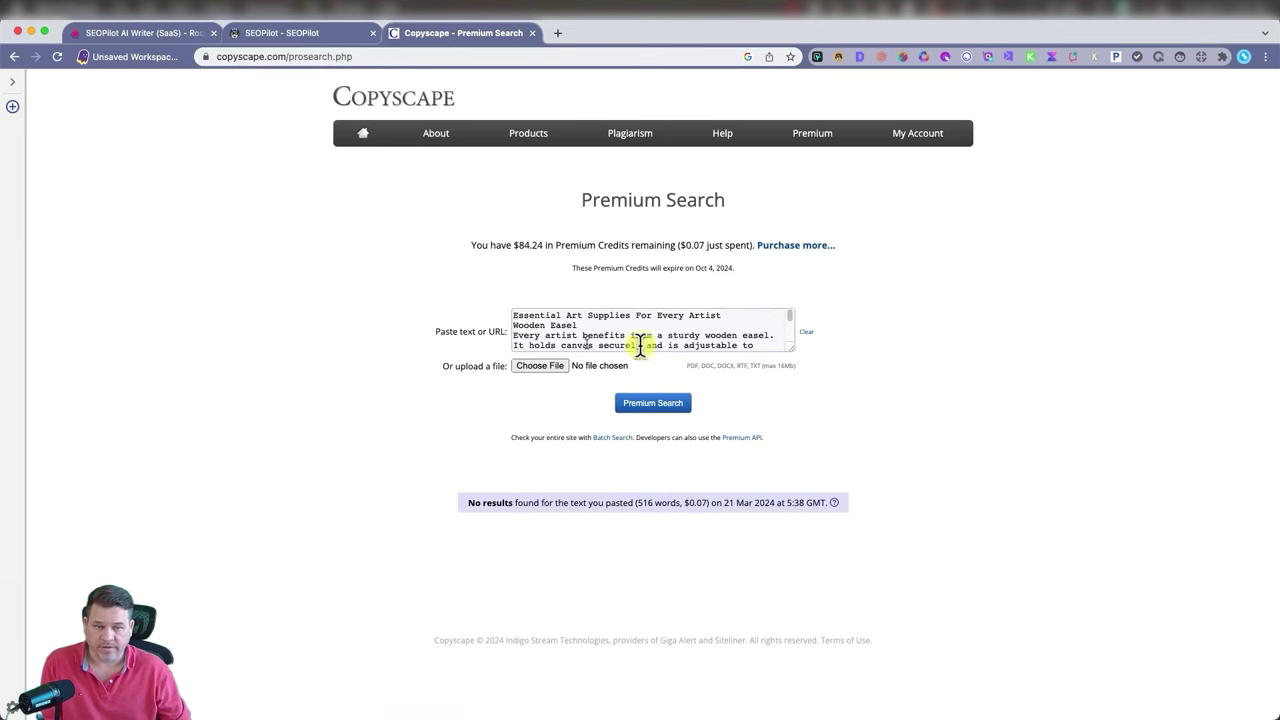
# Enlarge the pasted text area and check that the whole article was included in the plagiarism search
pyautogui.moveTo(787, 343); pyautogui.dragTo(1005, 573)
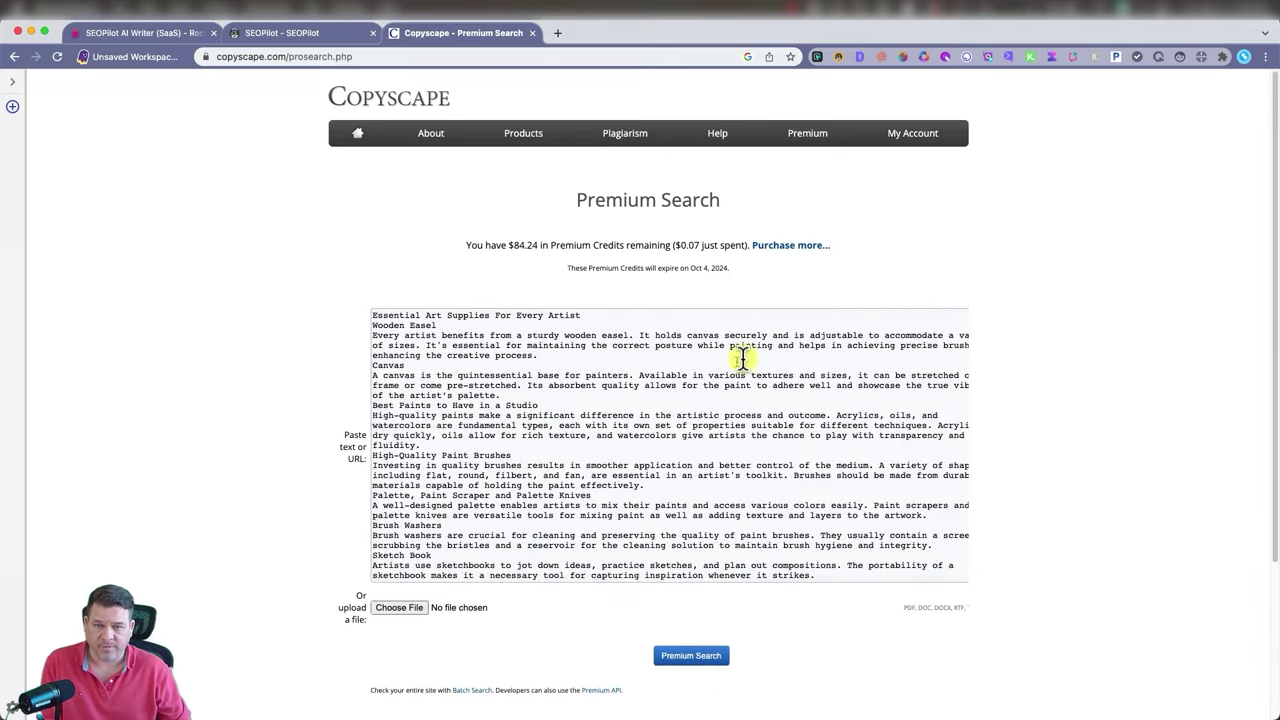
pyautogui.scroll(-10, 832, 428)
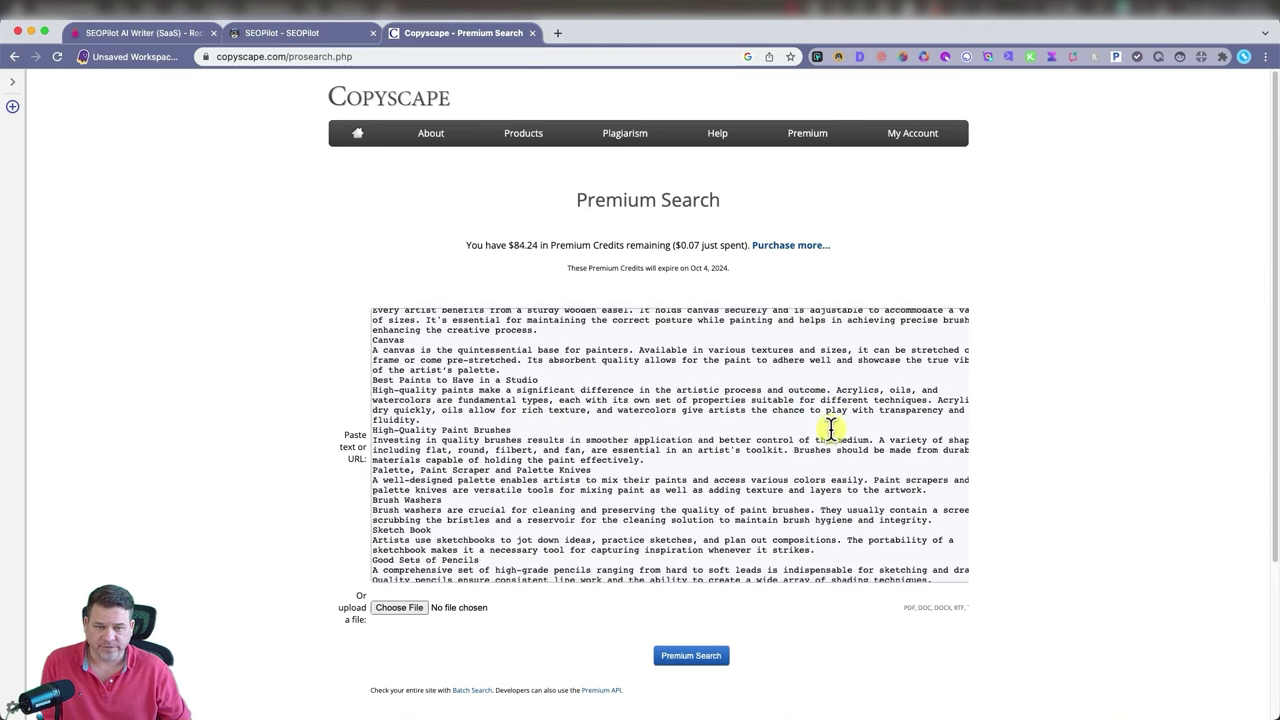
pyautogui.scroll(-3, 1140, 460)
pyautogui.scroll(-1, 1138, 459)
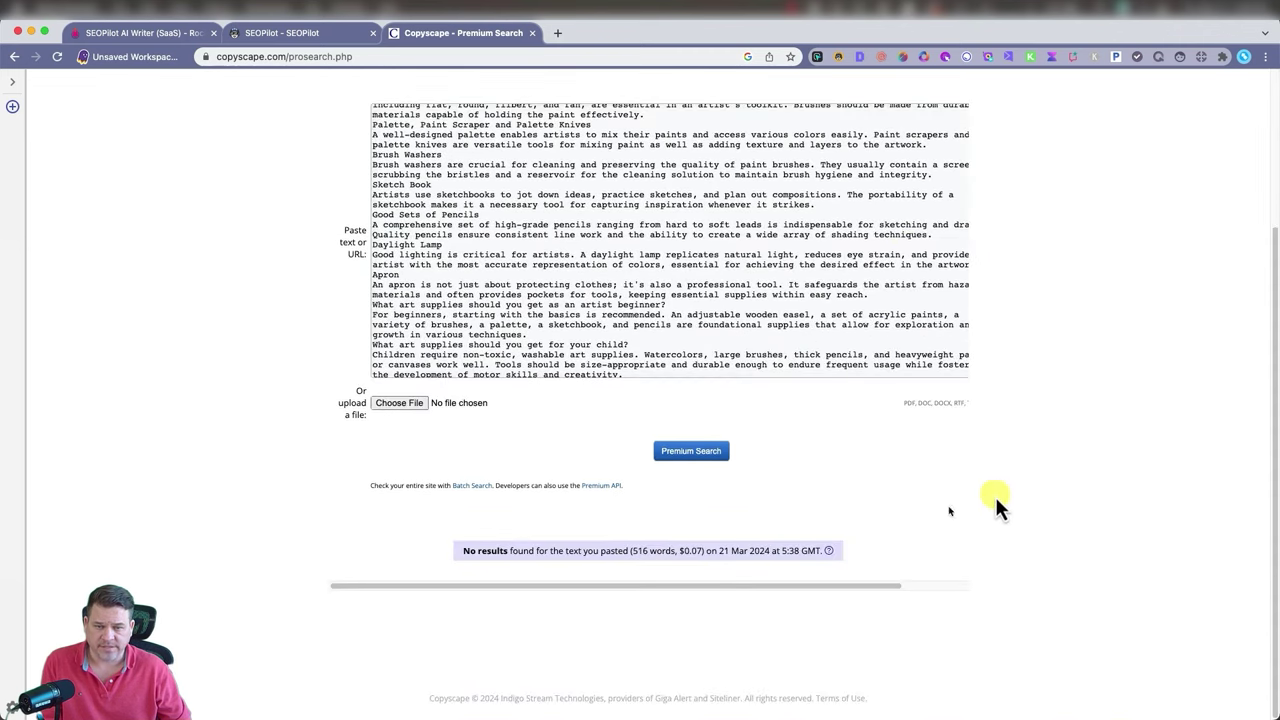
pyautogui.scroll(10, 860, 355)
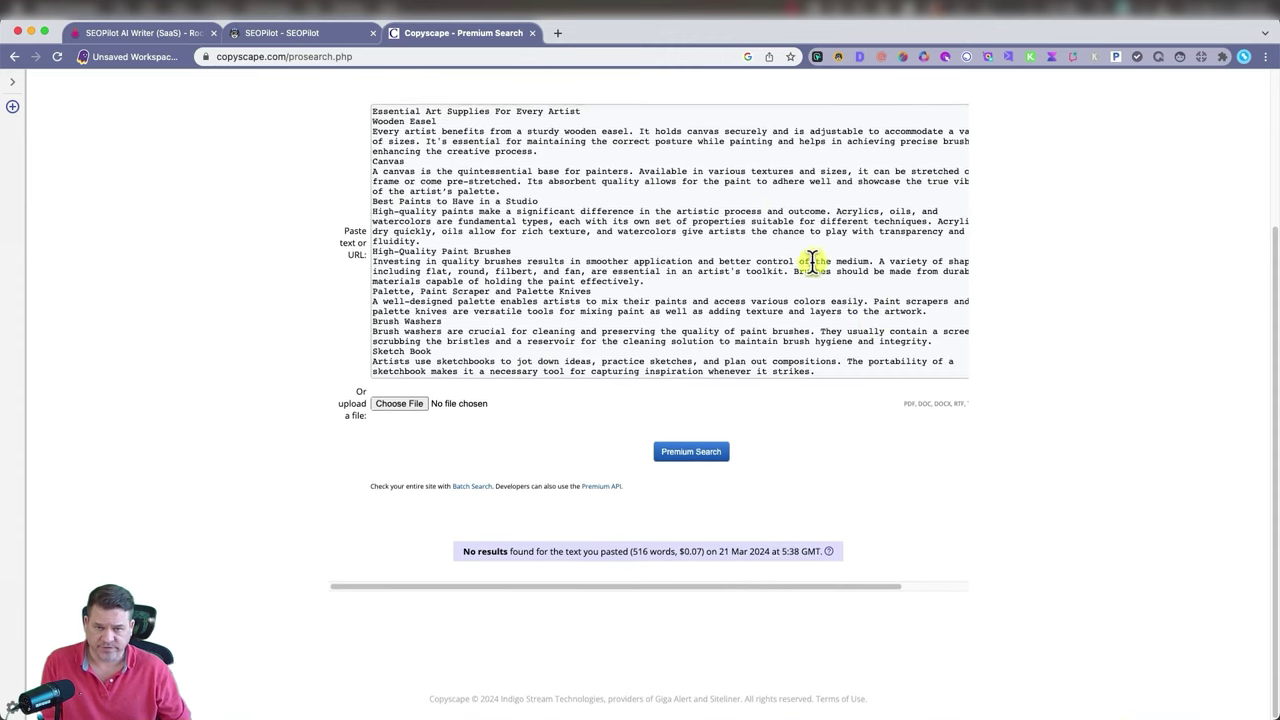
# Switch back to the SEOPilot article and generate an AI-expanded version of the High-Quality Paint Brushes paragraph with GPT-4-TURBO
pyautogui.click(291, 42)
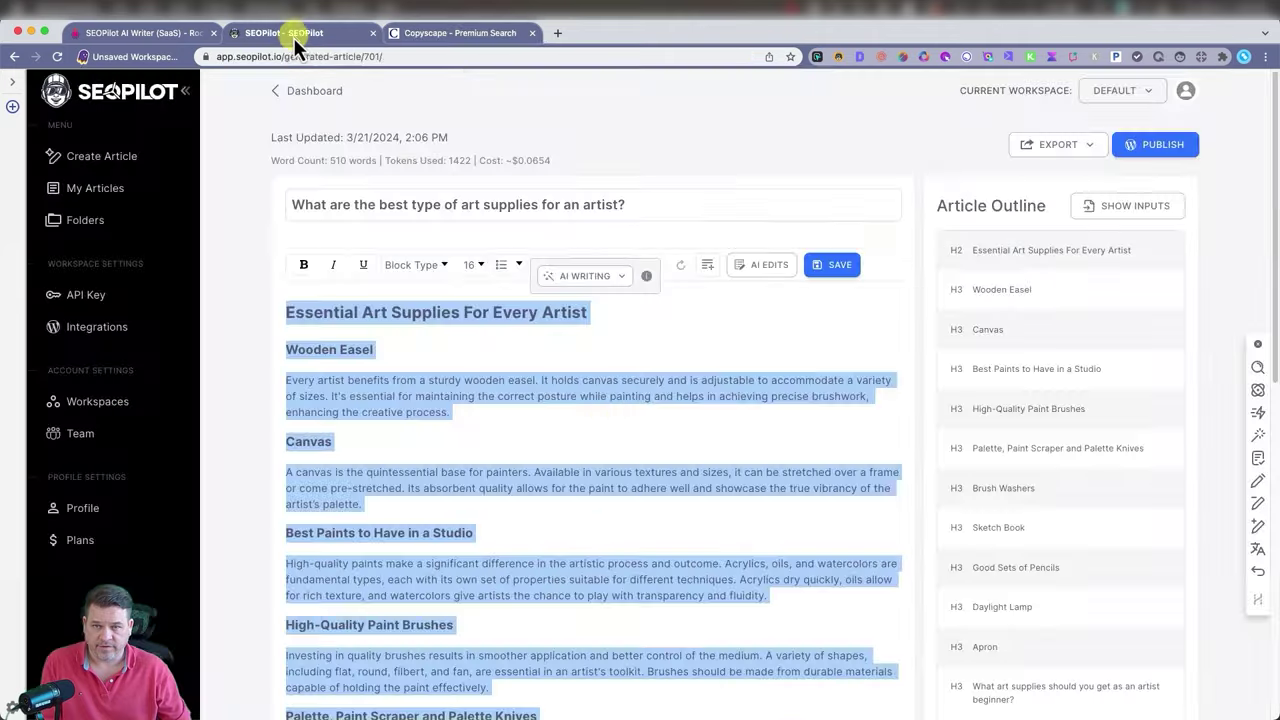
pyautogui.click(691, 349)
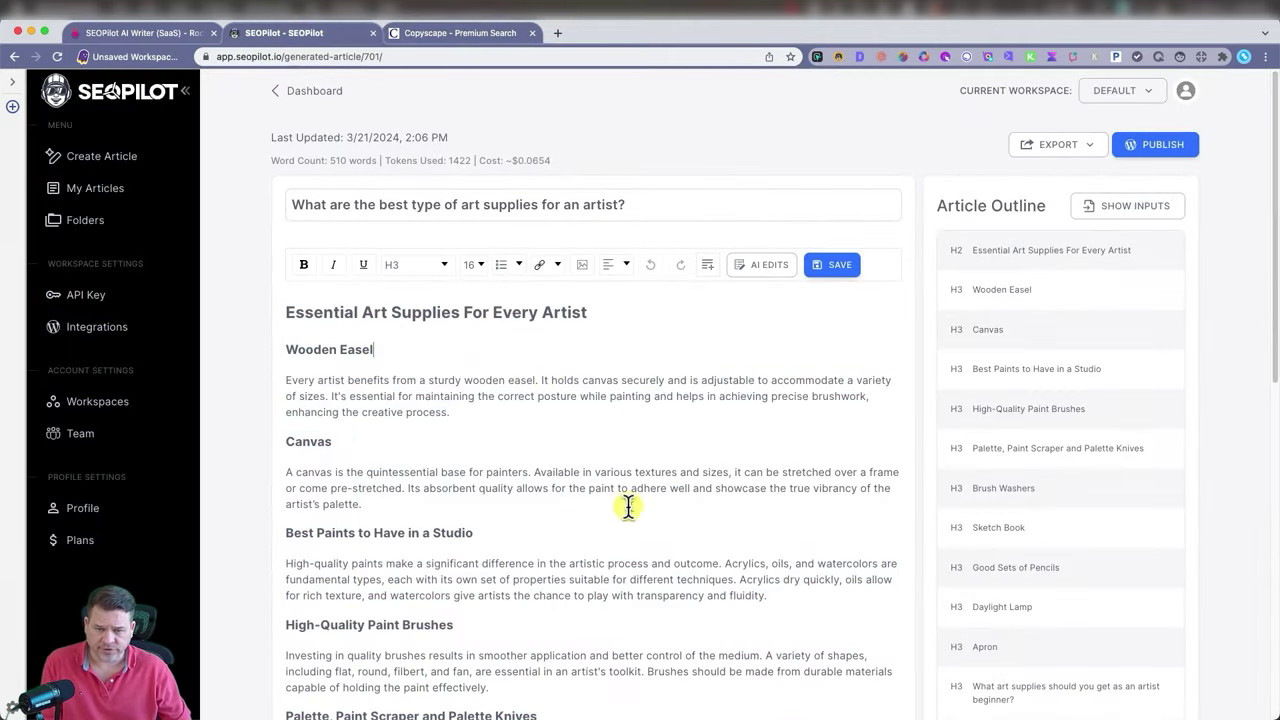
pyautogui.scroll(-3, 470, 570)
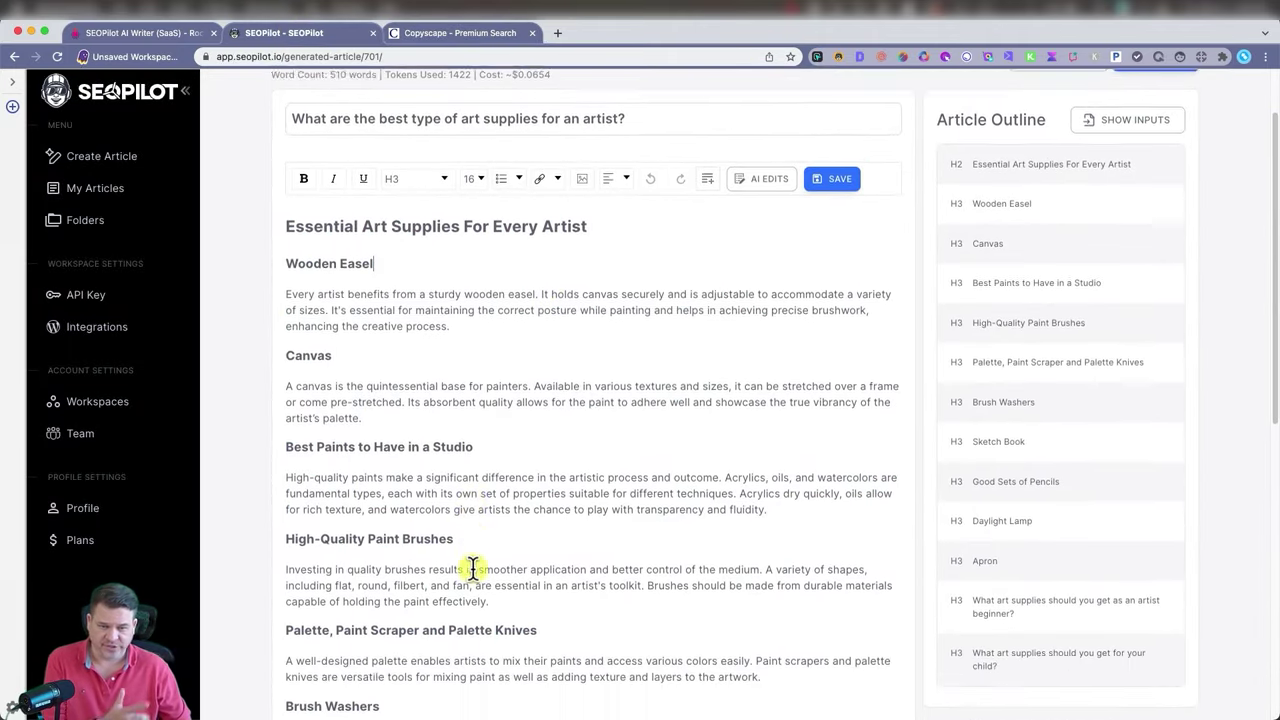
pyautogui.scroll(-5, 474, 568)
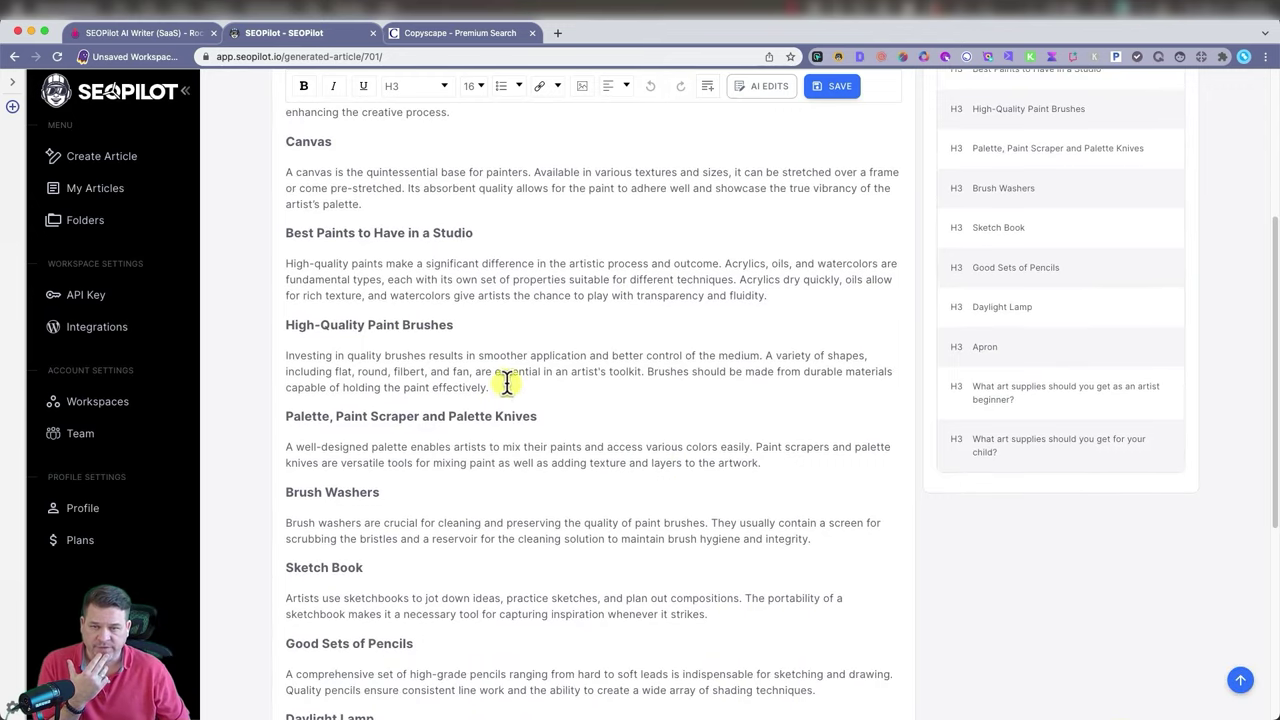
pyautogui.moveTo(489, 389); pyautogui.dragTo(302, 358)
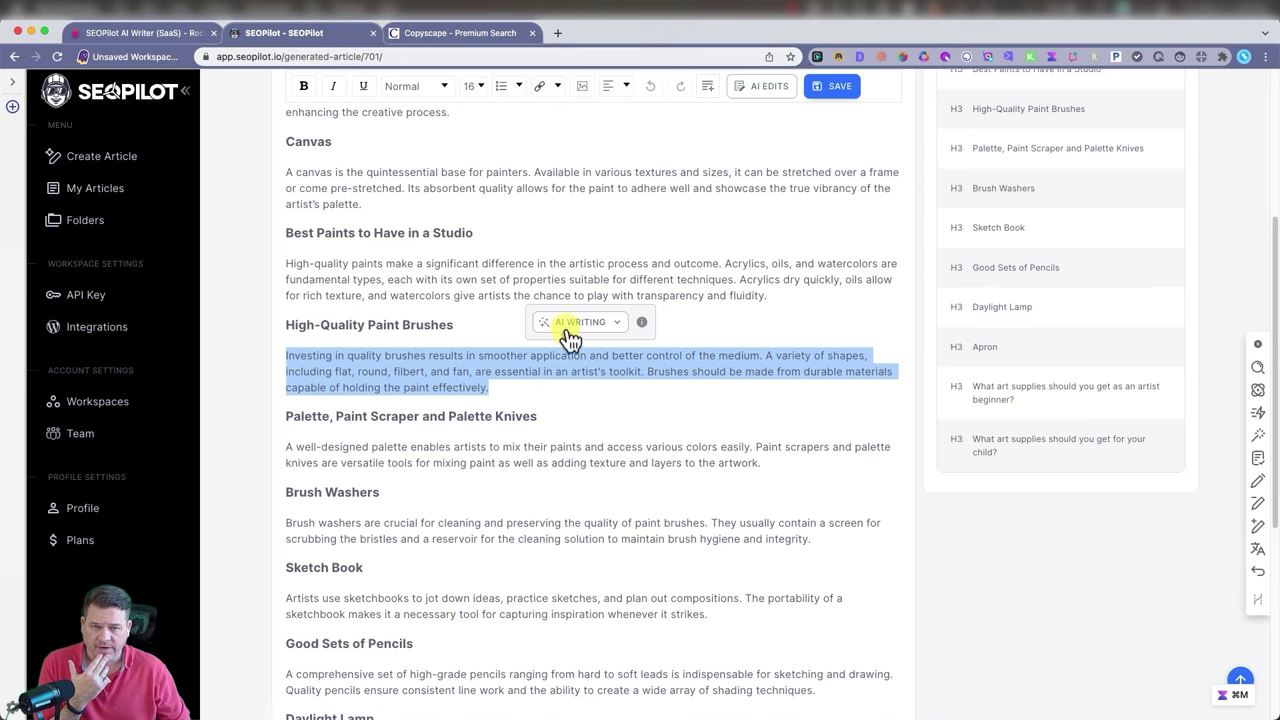
pyautogui.click(603, 327)
pyautogui.click(603, 328)
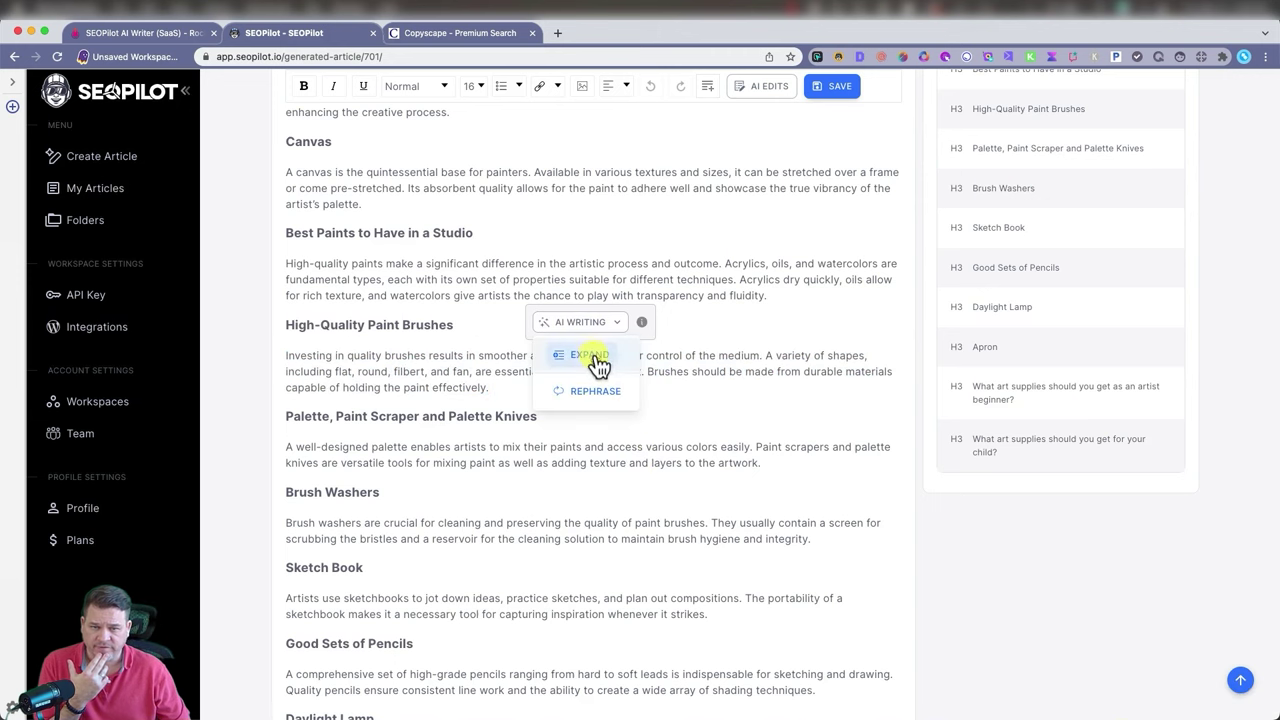
pyautogui.click(594, 358)
pyautogui.click(790, 546)
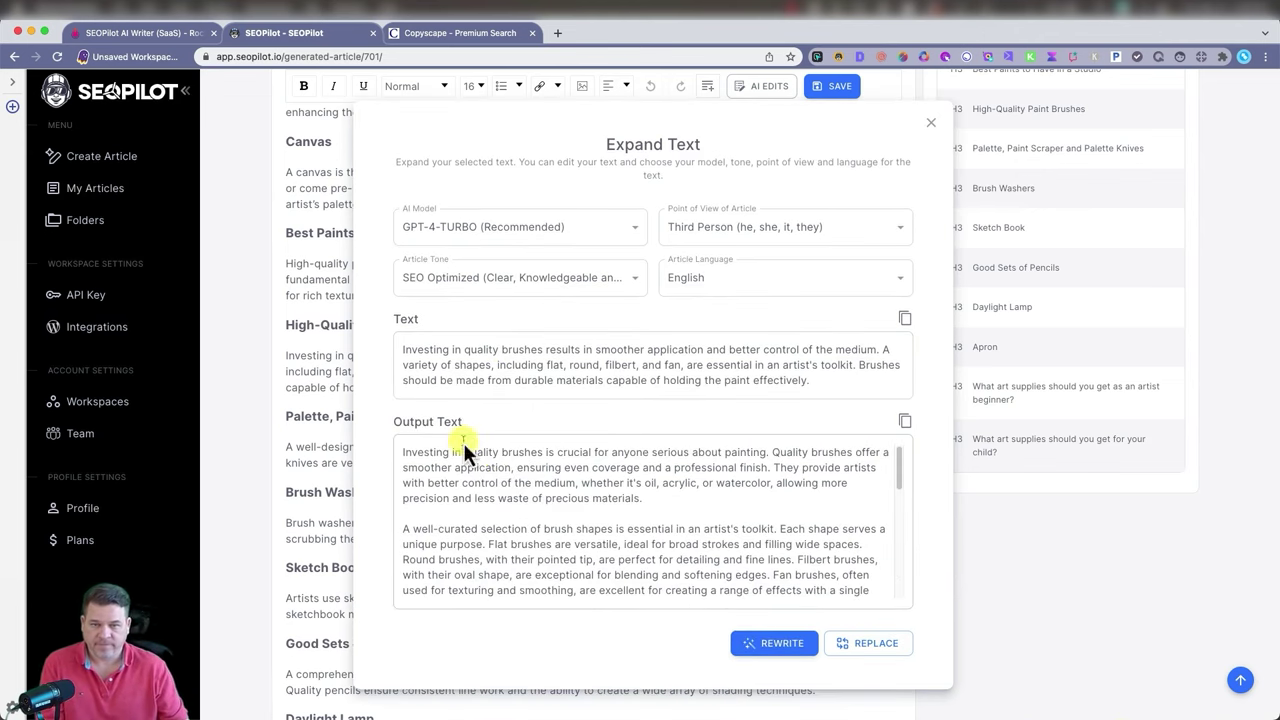
# Review the expanded output, replace the original High-Quality Paint Brushes paragraph with it, and read through the updated section
pyautogui.scroll(-10, 677, 514)
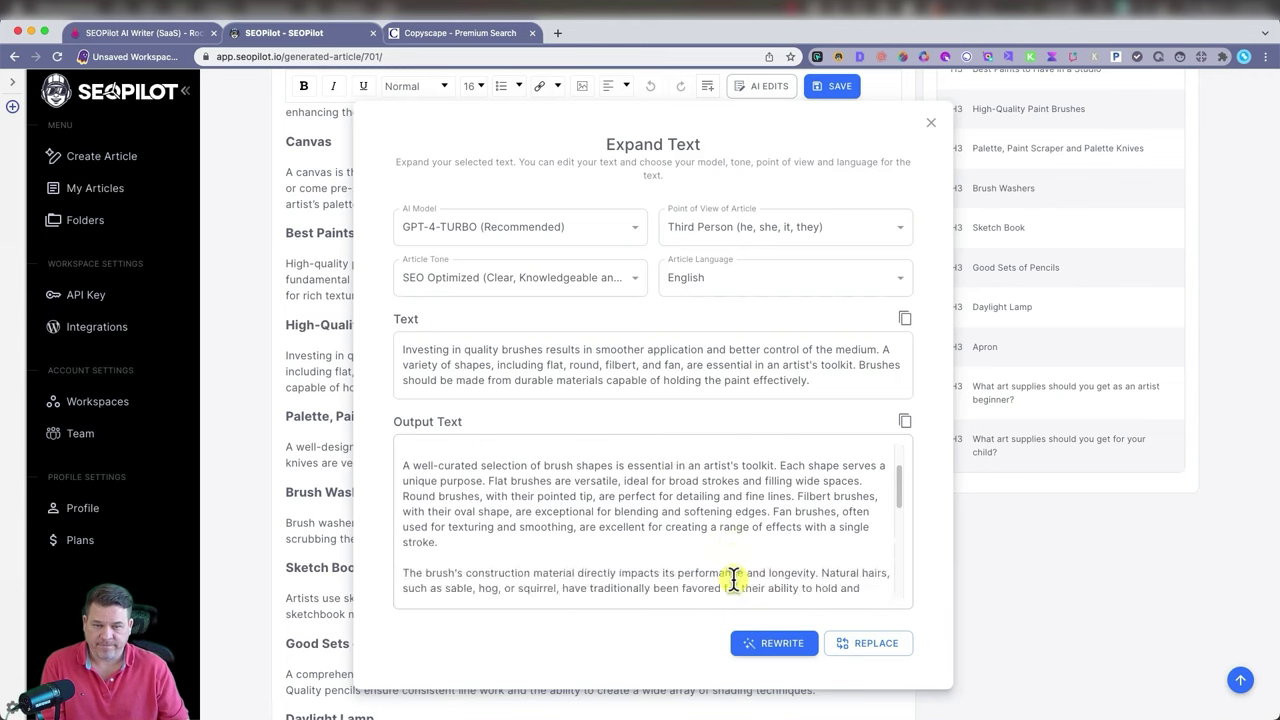
pyautogui.click(930, 122)
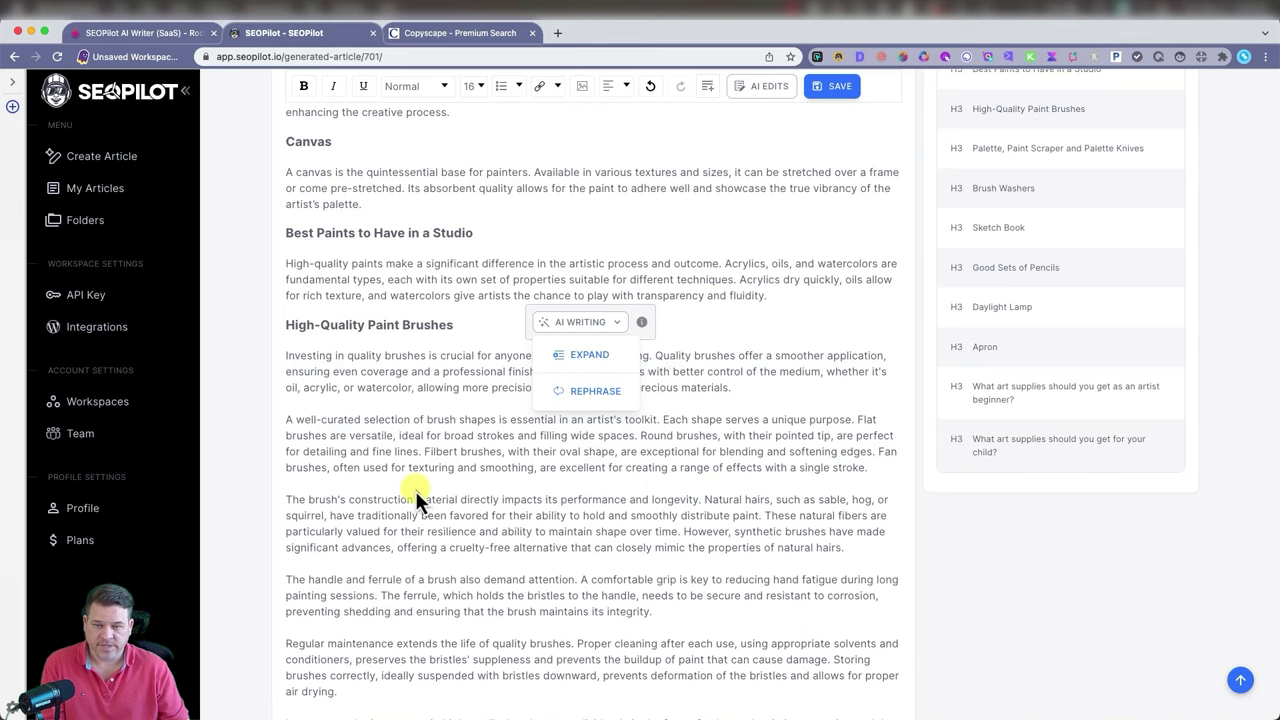
pyautogui.click(729, 325)
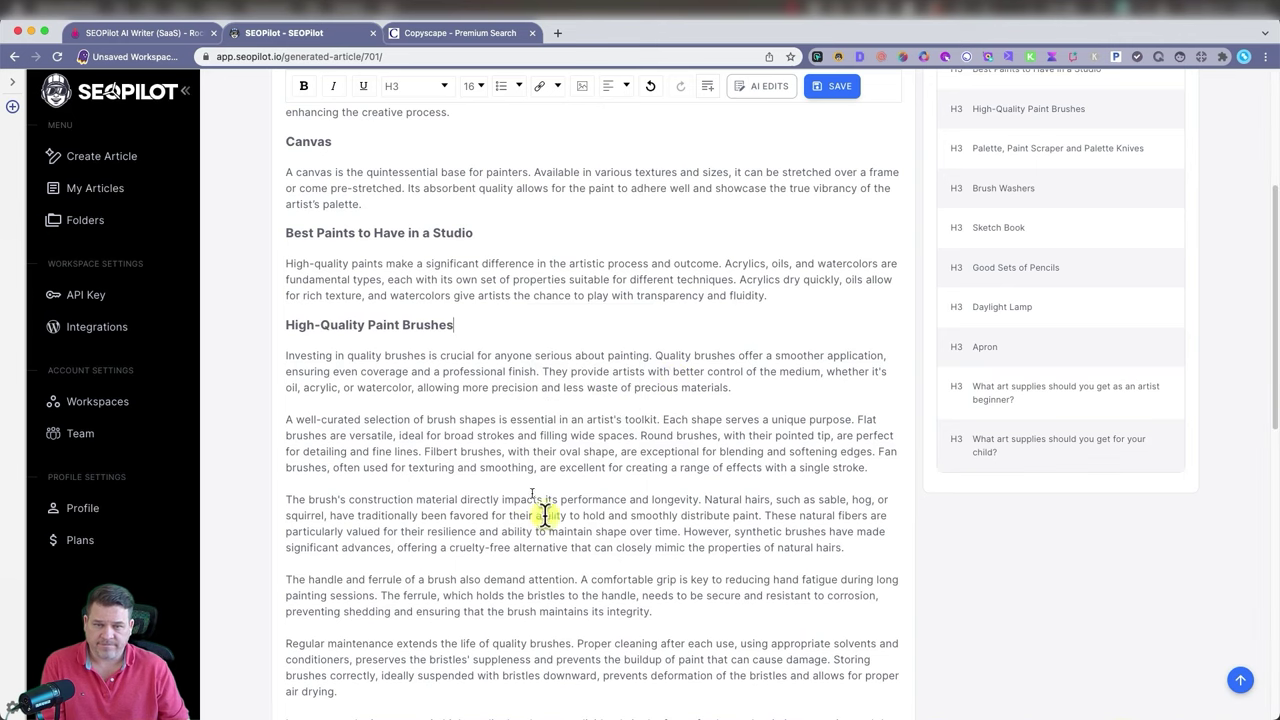
pyautogui.scroll(-4, 530, 535)
pyautogui.scroll(-3, 521, 577)
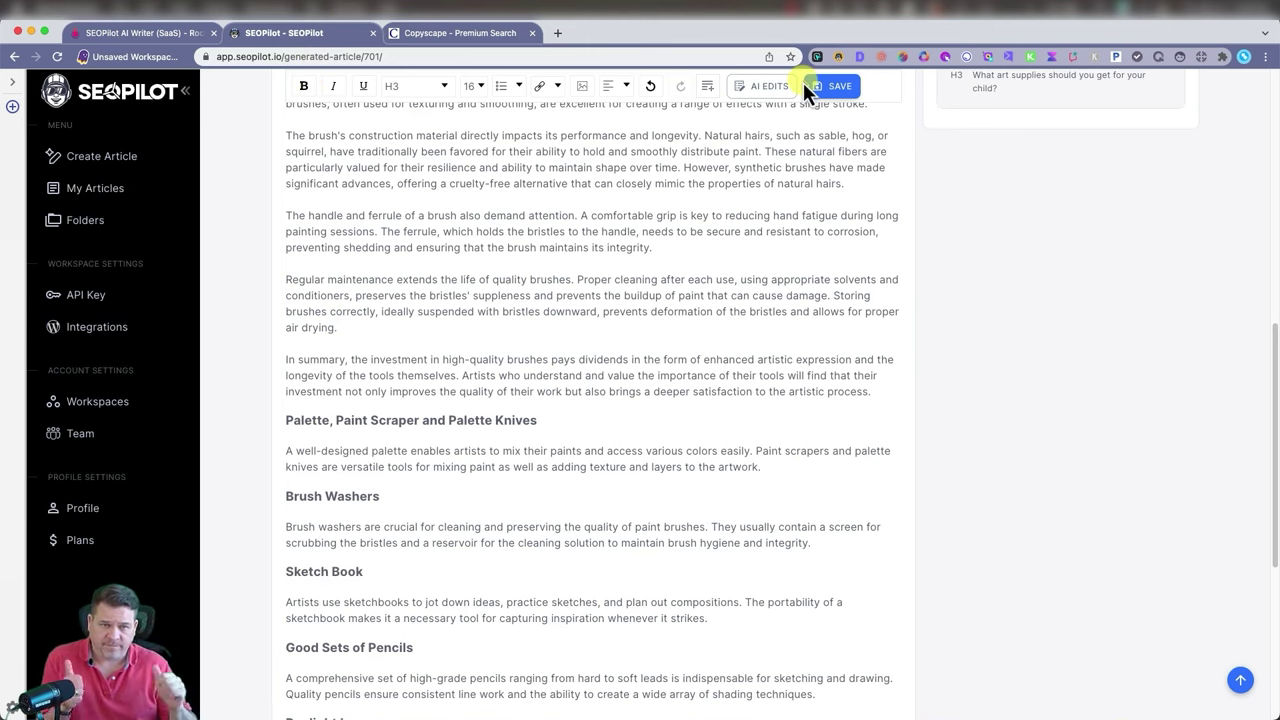
# Switch to the RocketHub SEOPilot AI Writer deal page and look through its product description and reviews
pyautogui.click(160, 33)
pyautogui.scroll(10, 1195, 322)
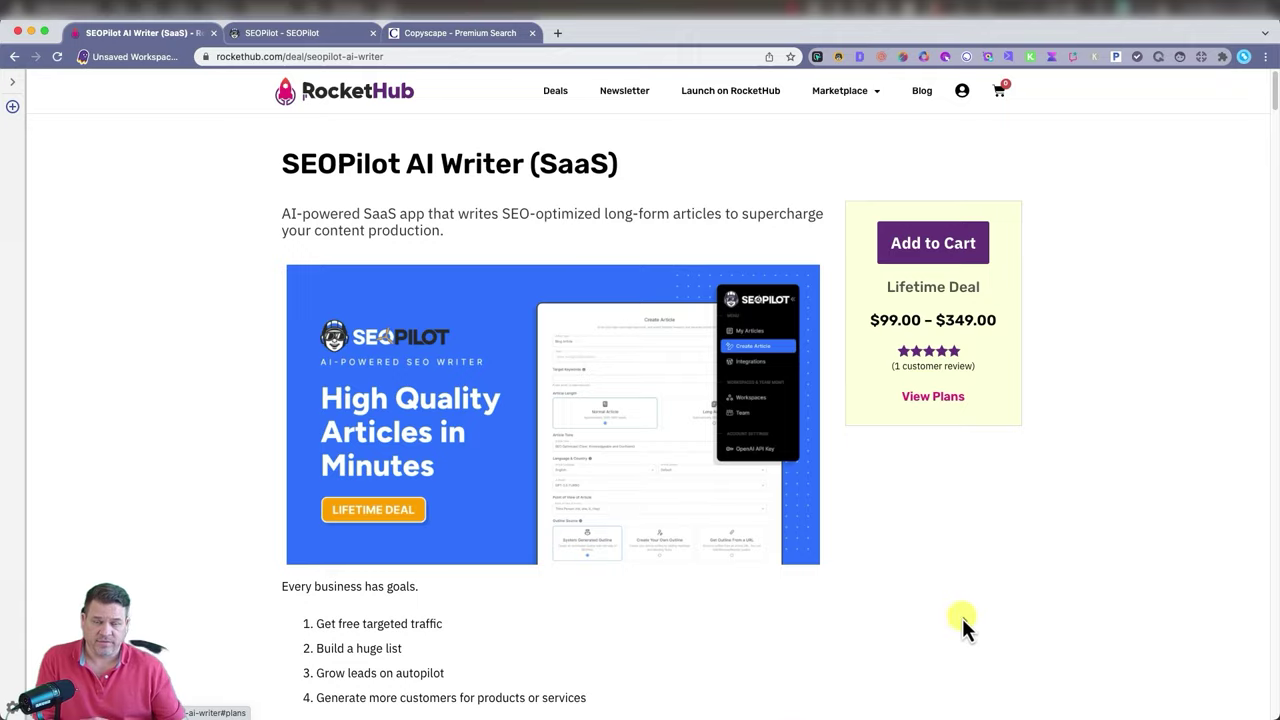
pyautogui.scroll(-12, 960, 617)
pyautogui.scroll(-20, 959, 616)
pyautogui.scroll(-15, 969, 600)
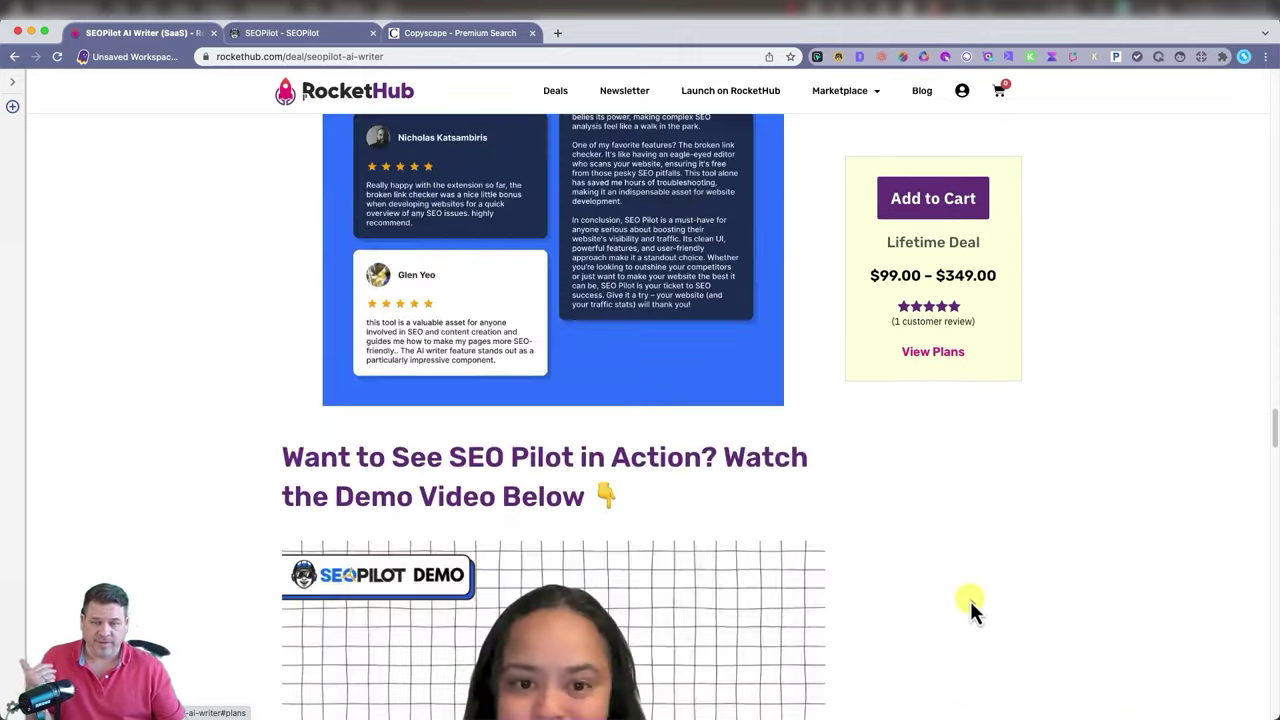